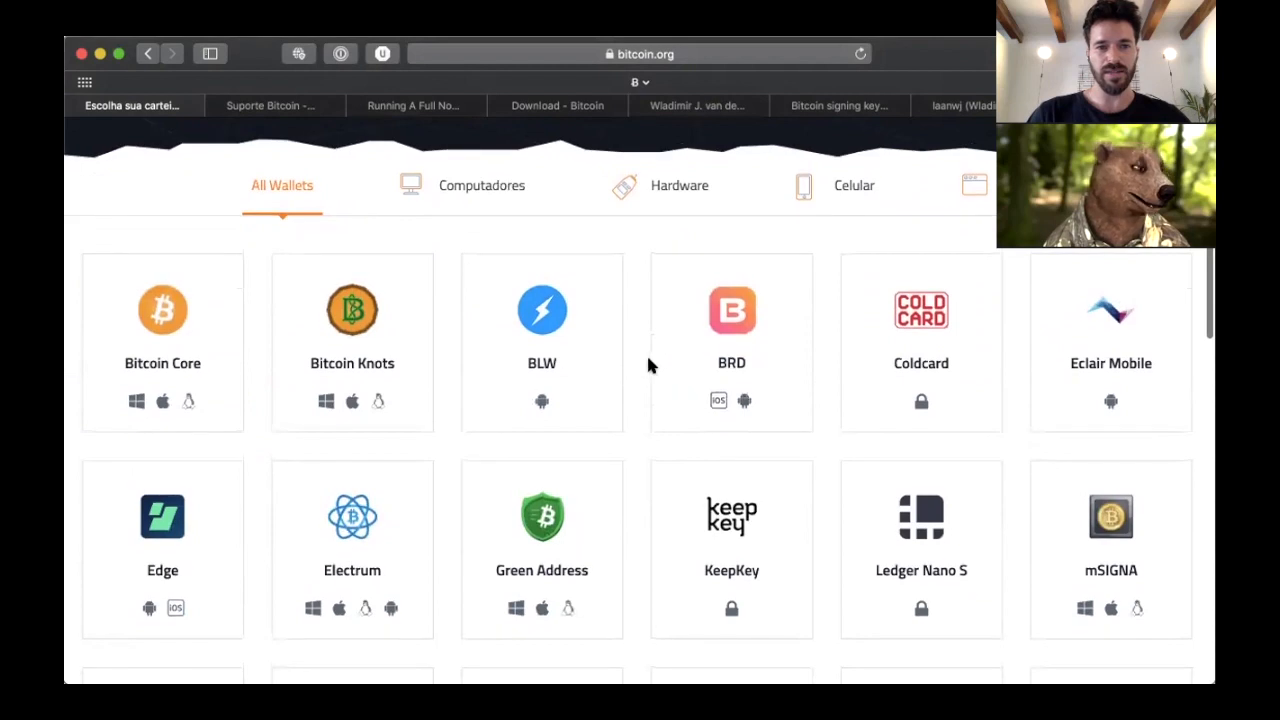
Browse the bitcoin.org wallet list by category: Computadores, Hardware, Celular, and back to Computadores
click(498, 180)
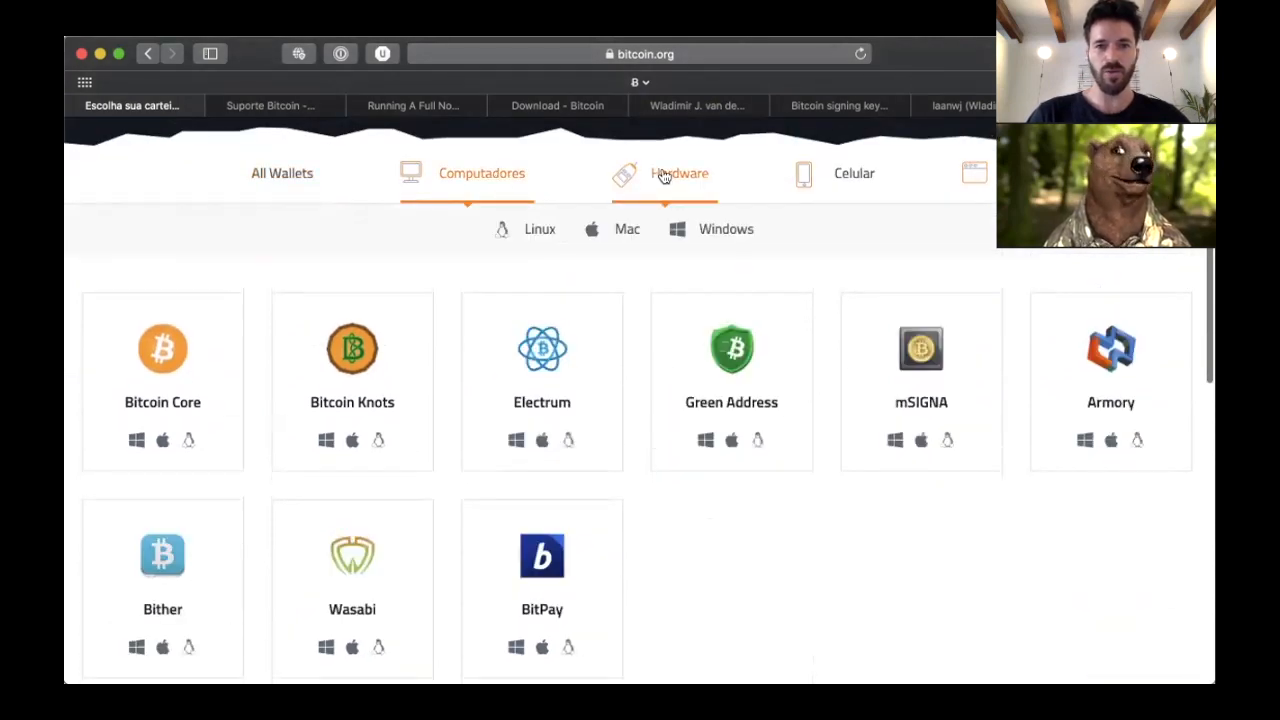
click(664, 176)
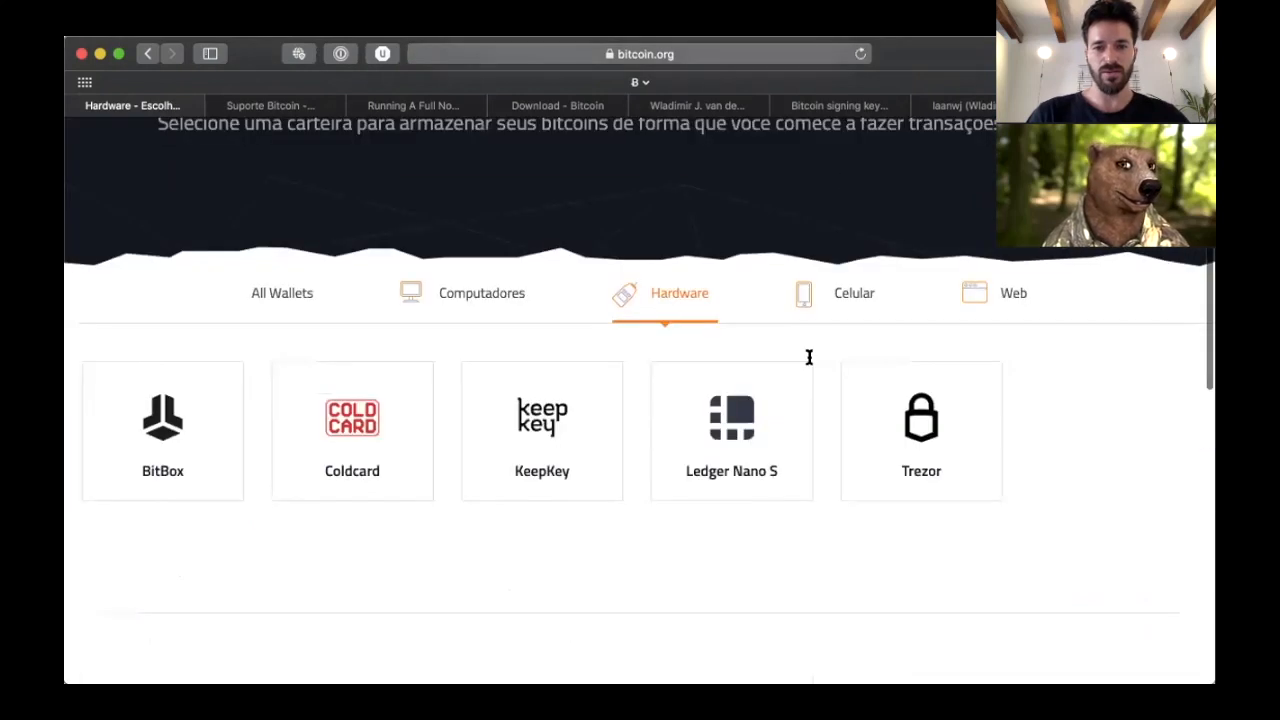
click(843, 249)
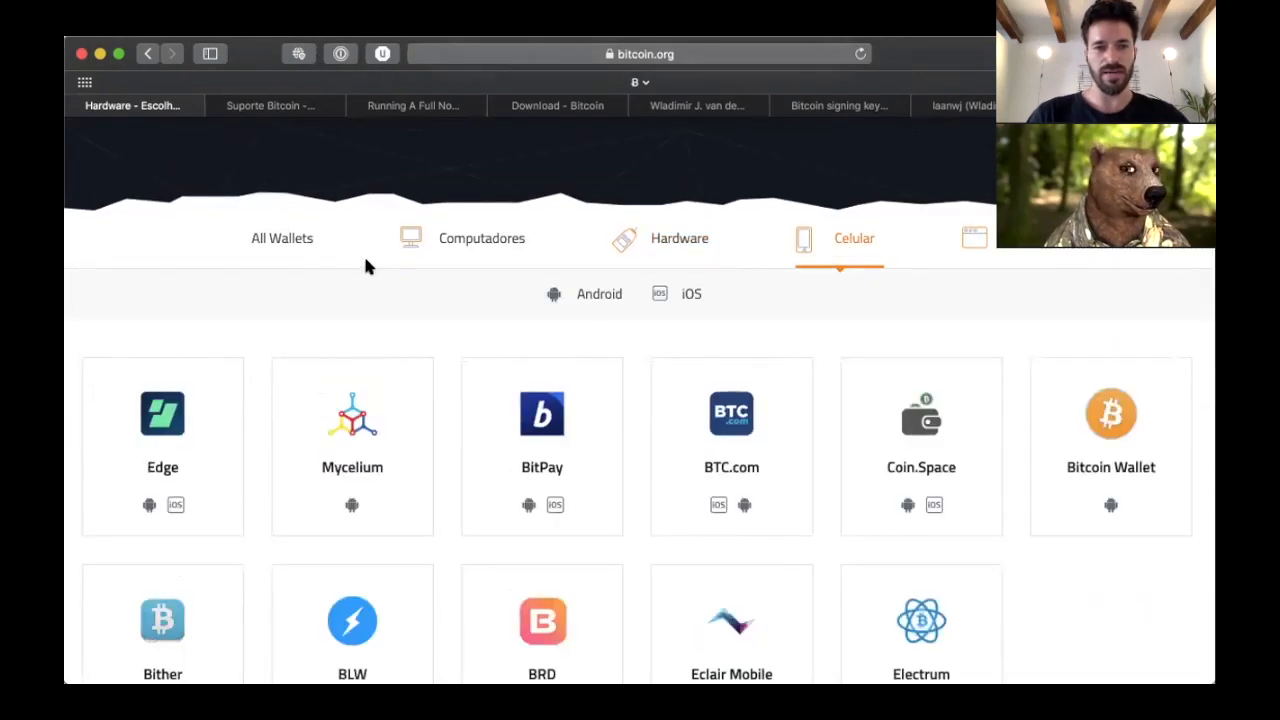
click(460, 240)
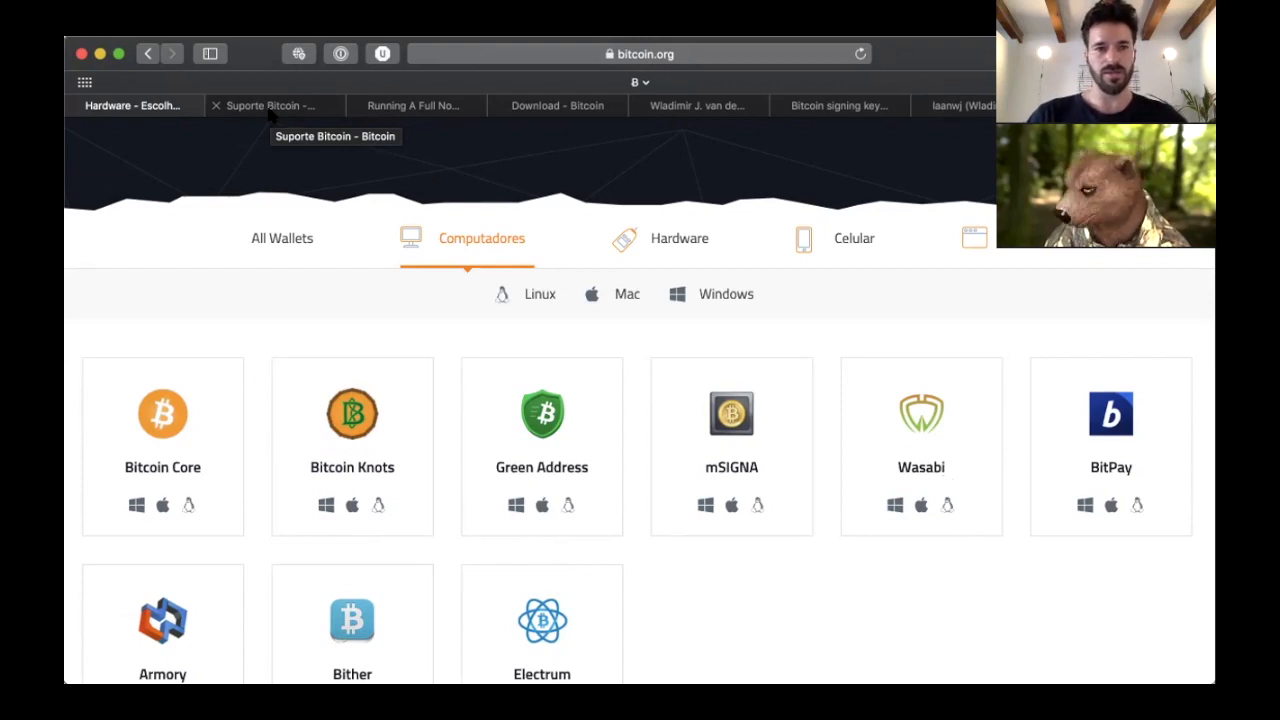
Go to the Suporte Bitcoin page and review the section on joining the network with a full node
scroll(649, 246, up, 3)
mouse_move(751, 157)
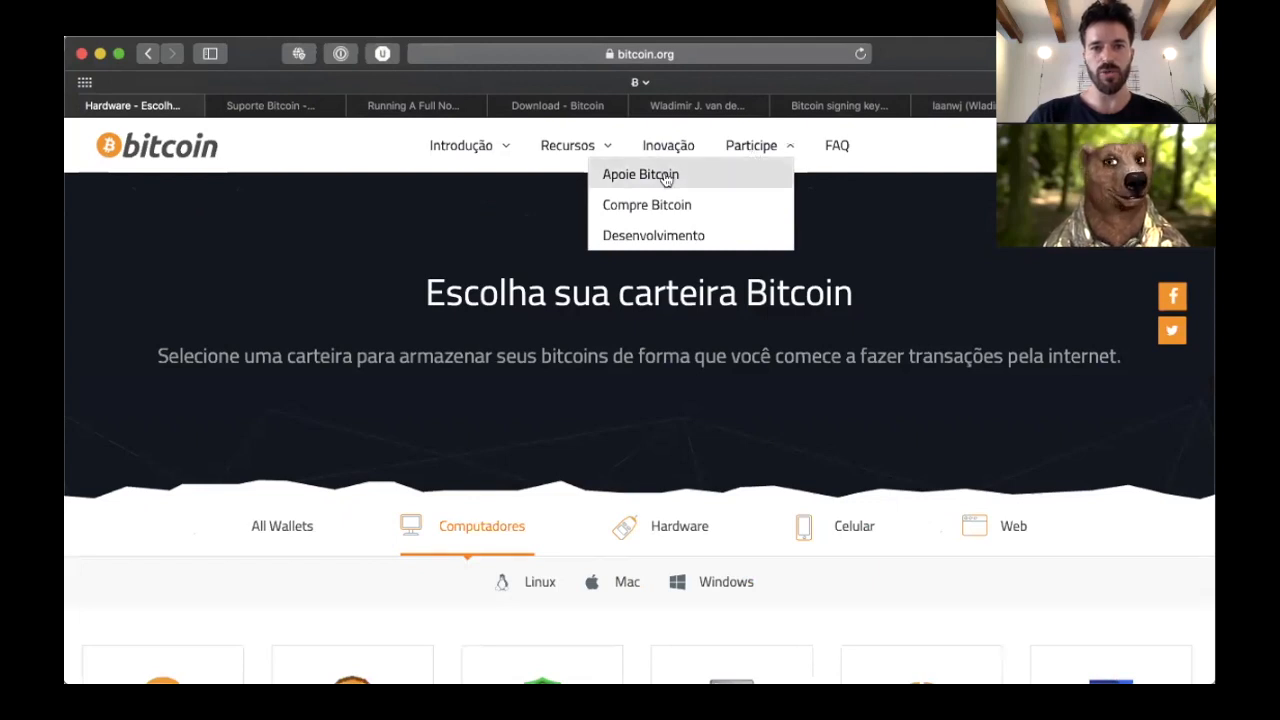
click(284, 108)
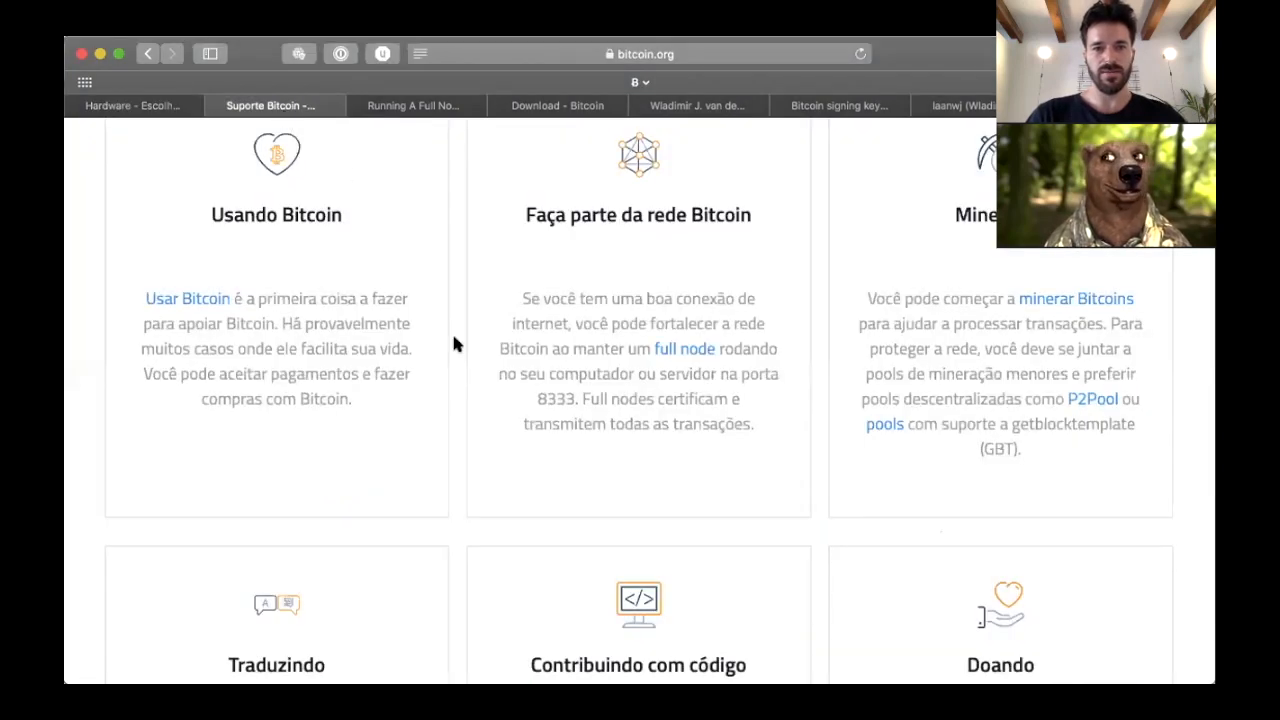
scroll(454, 344, up, 5)
scroll(452, 396, down, 1)
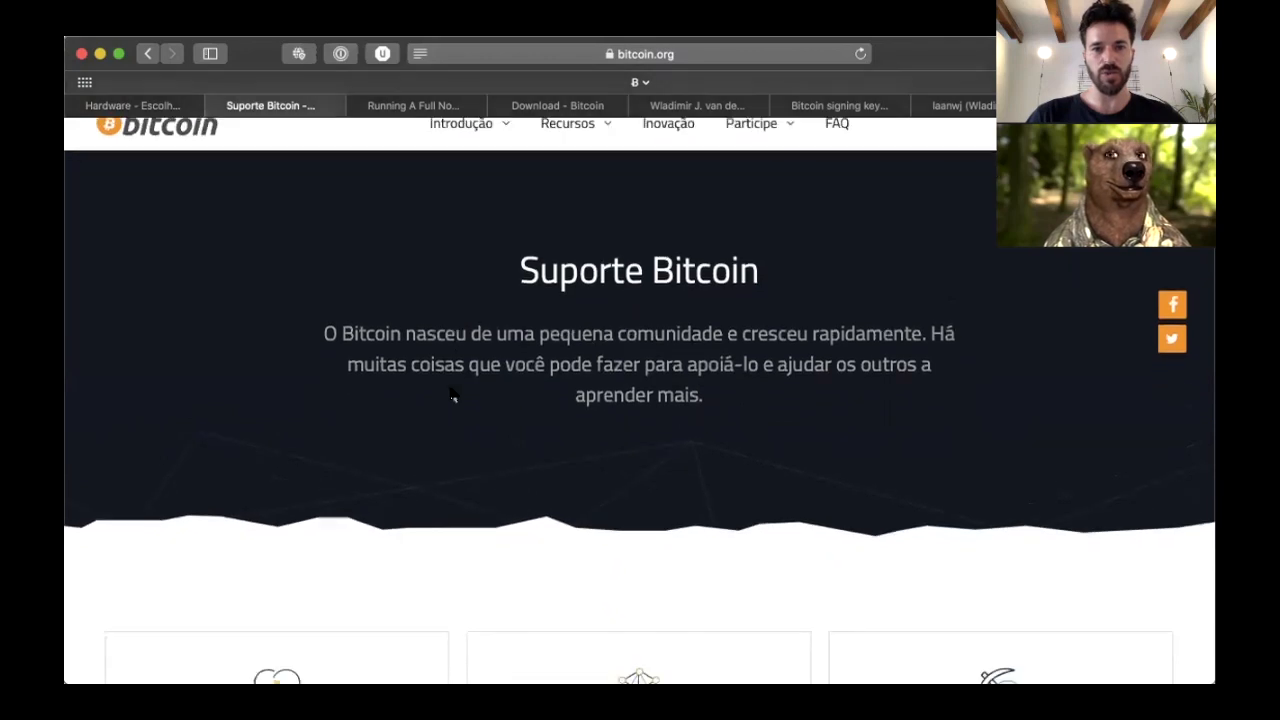
scroll(452, 396, down, 6)
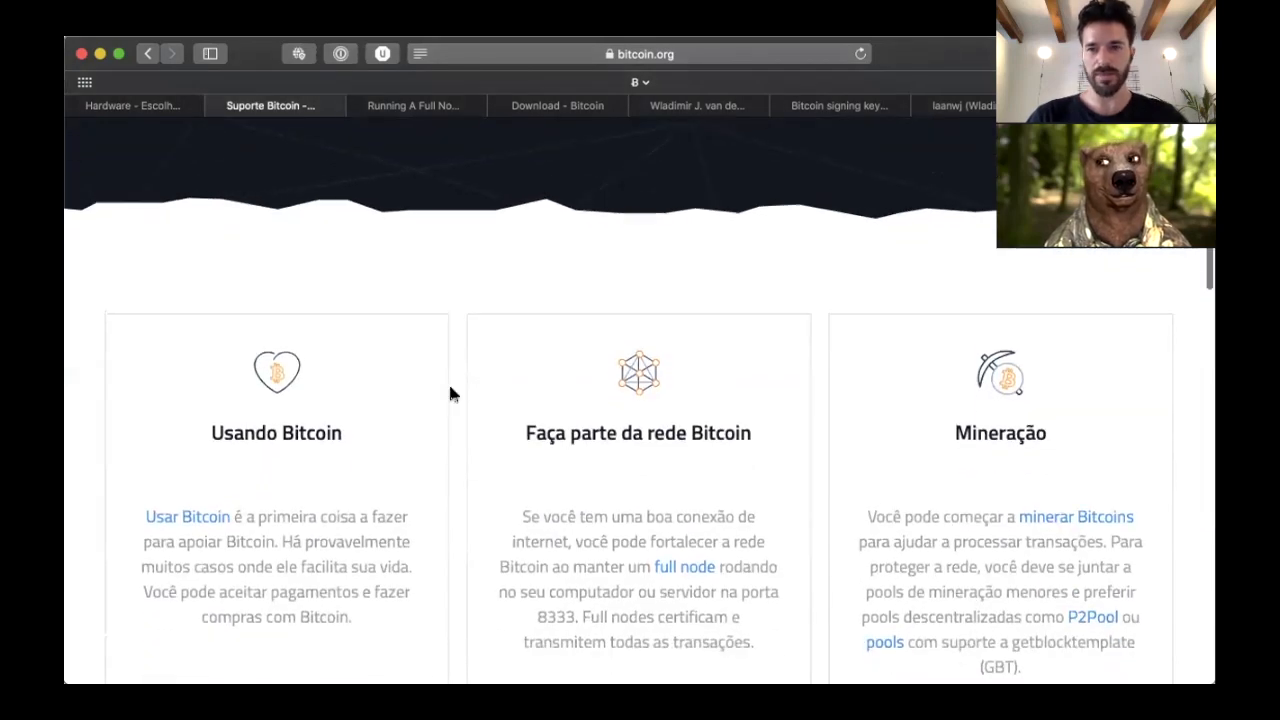
scroll(449, 394, down, 3)
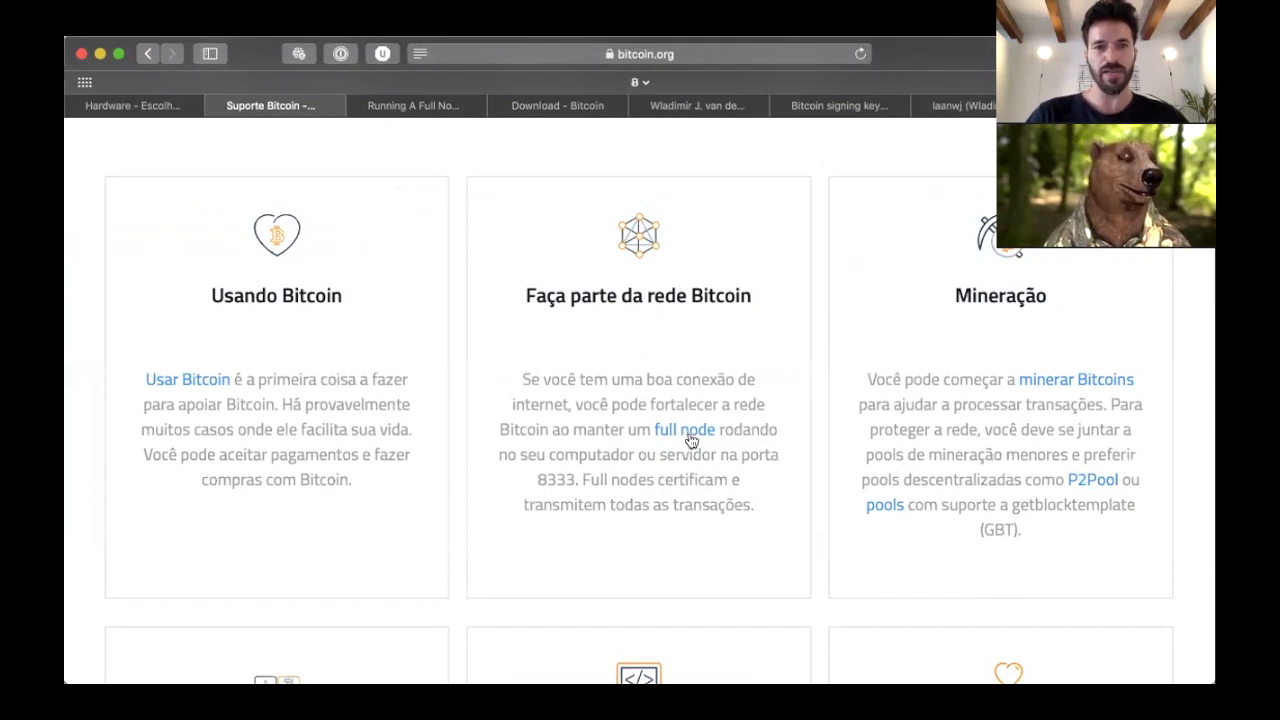
Go to the Running A Full Node guide's Mac OS X instructions and check the encrypted connection details for bitcoin.org
click(413, 105)
scroll(657, 345, up, 3)
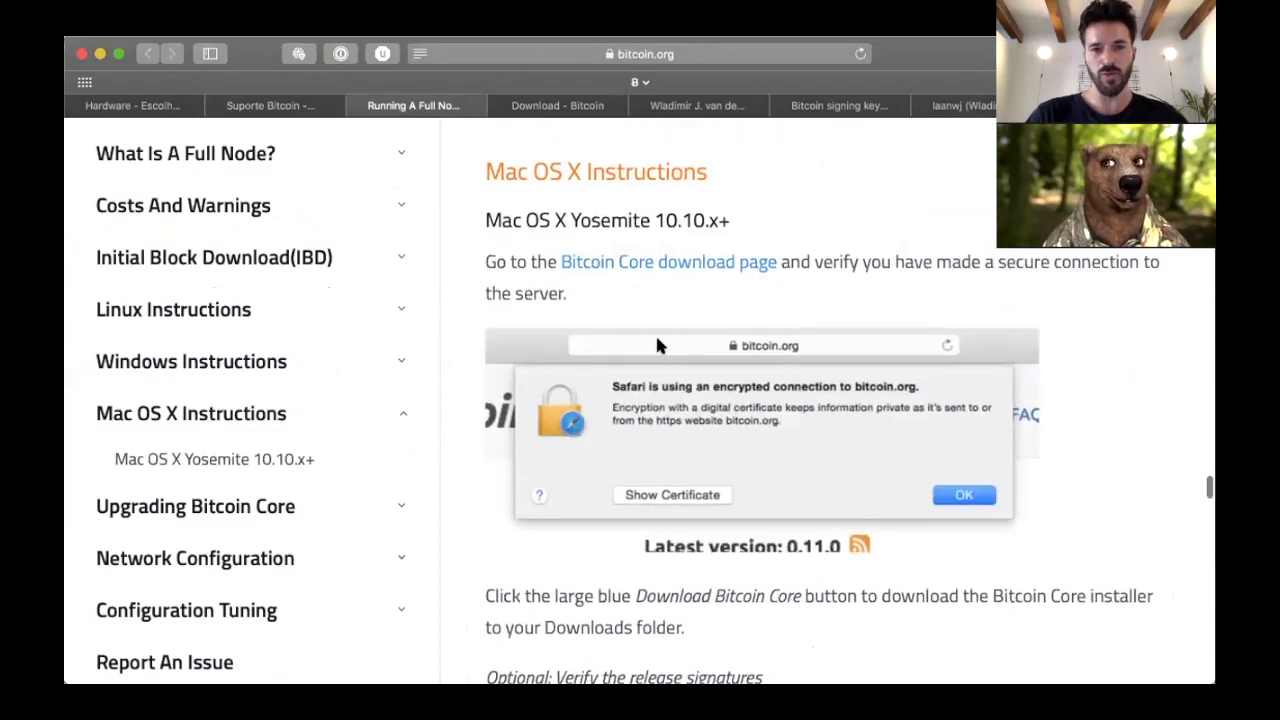
scroll(657, 345, down, 1)
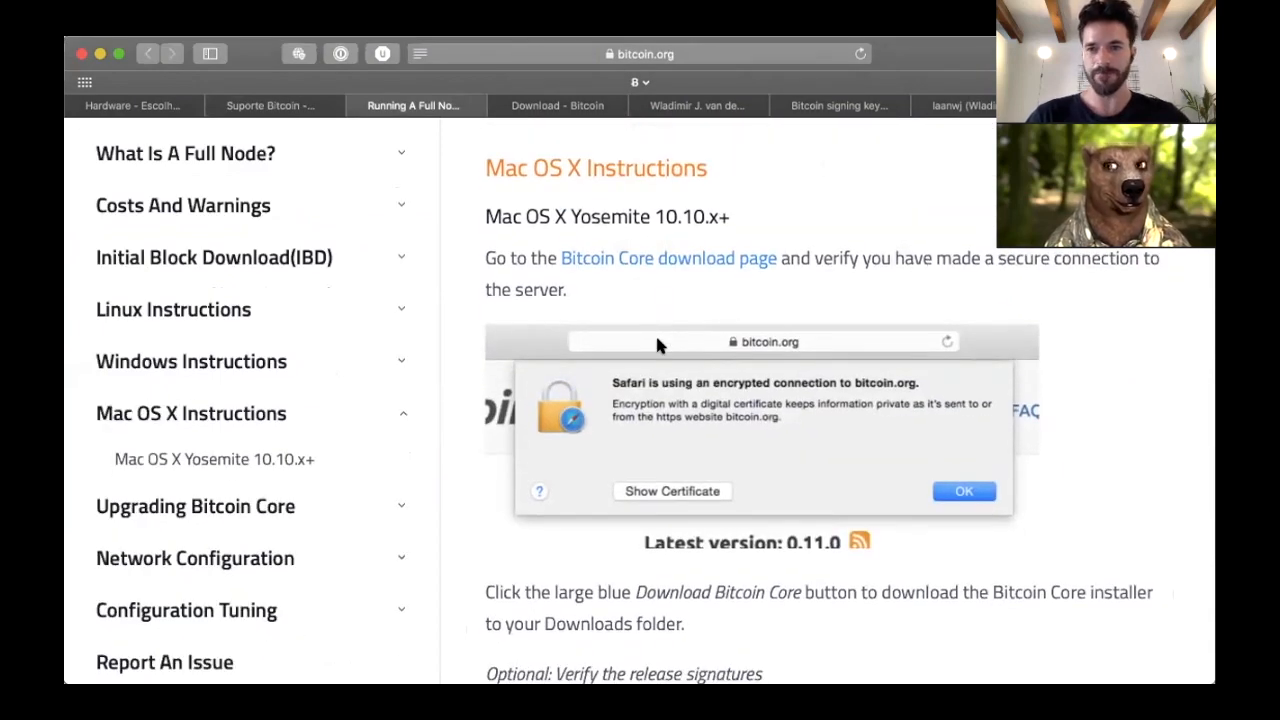
scroll(610, 297, down, 1)
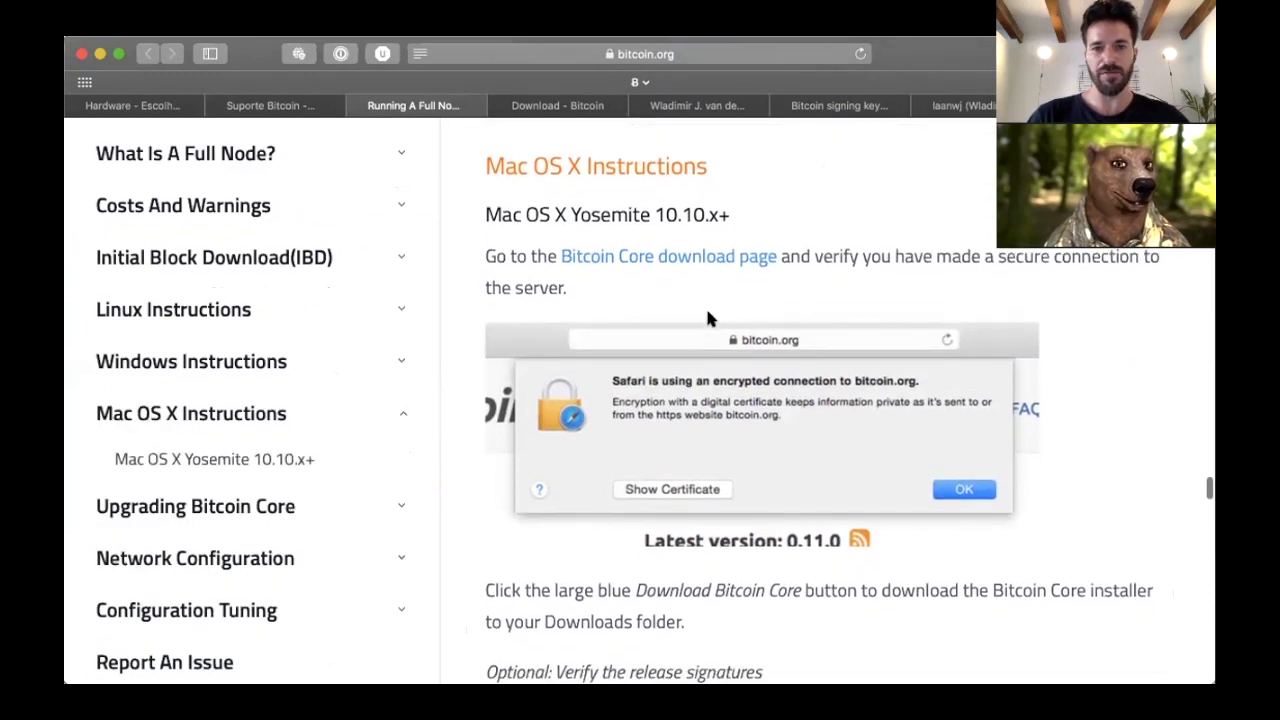
scroll(707, 318, down, 1)
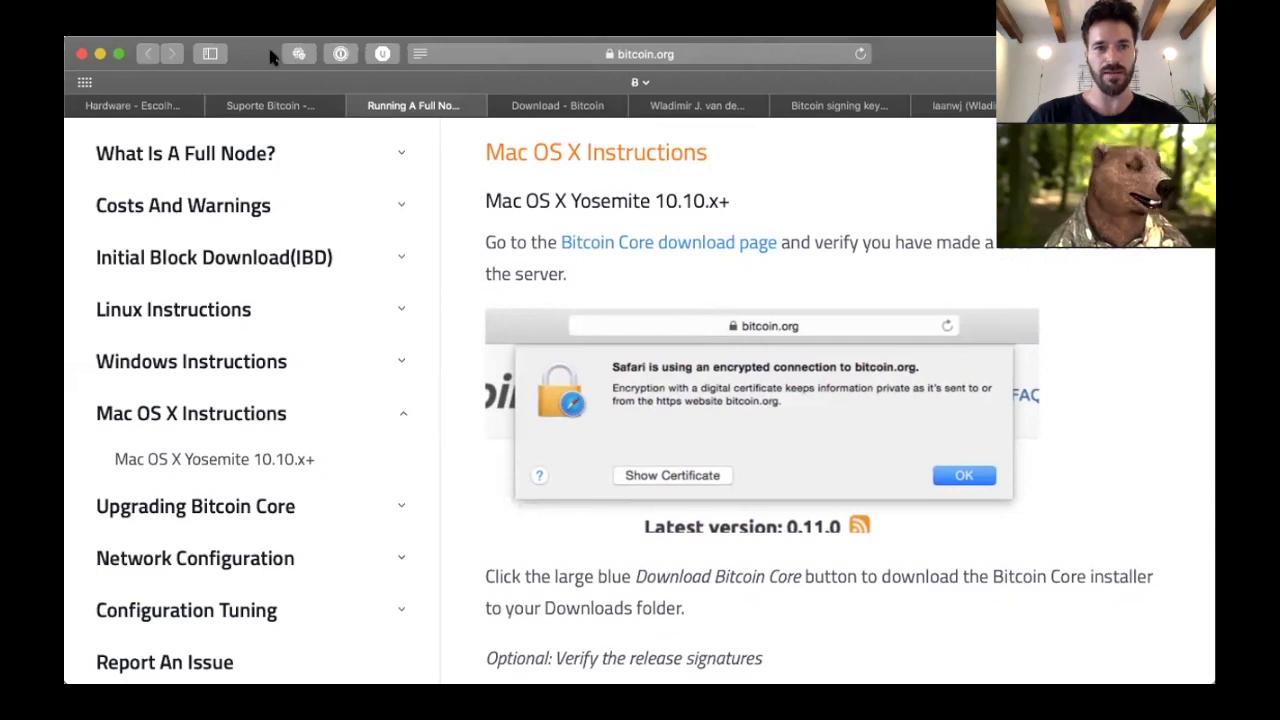
click(609, 55)
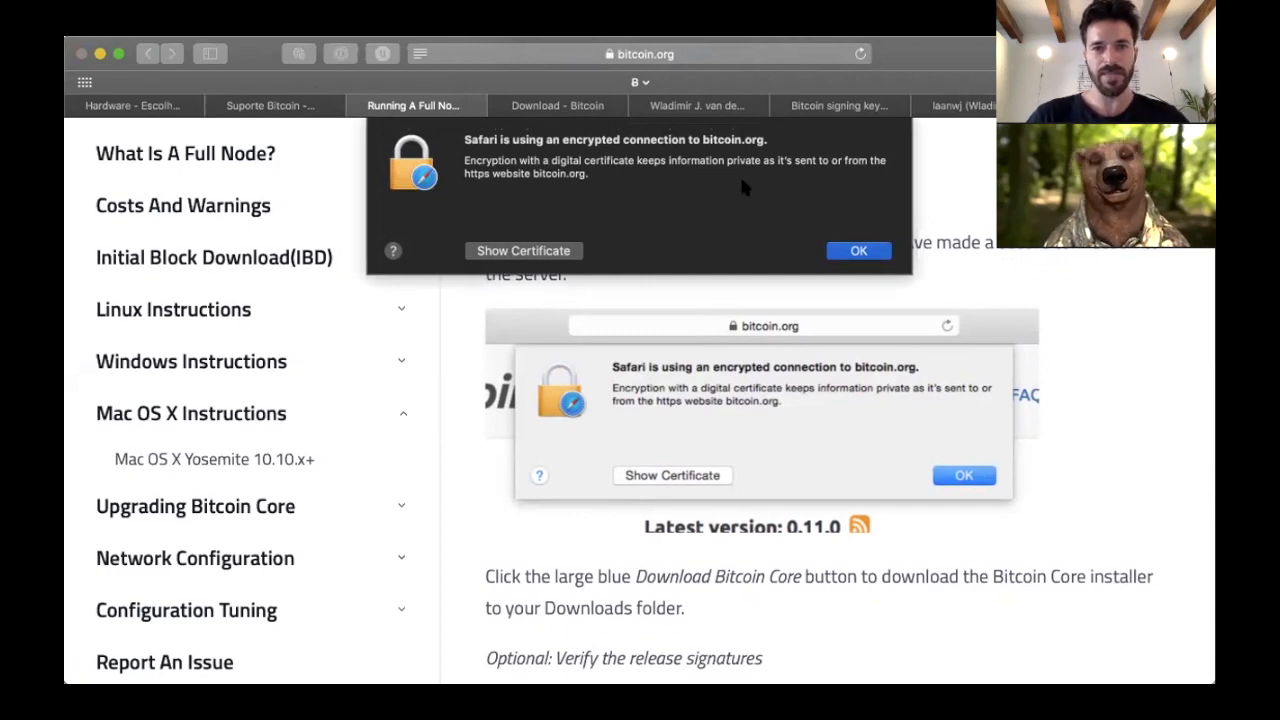
click(858, 251)
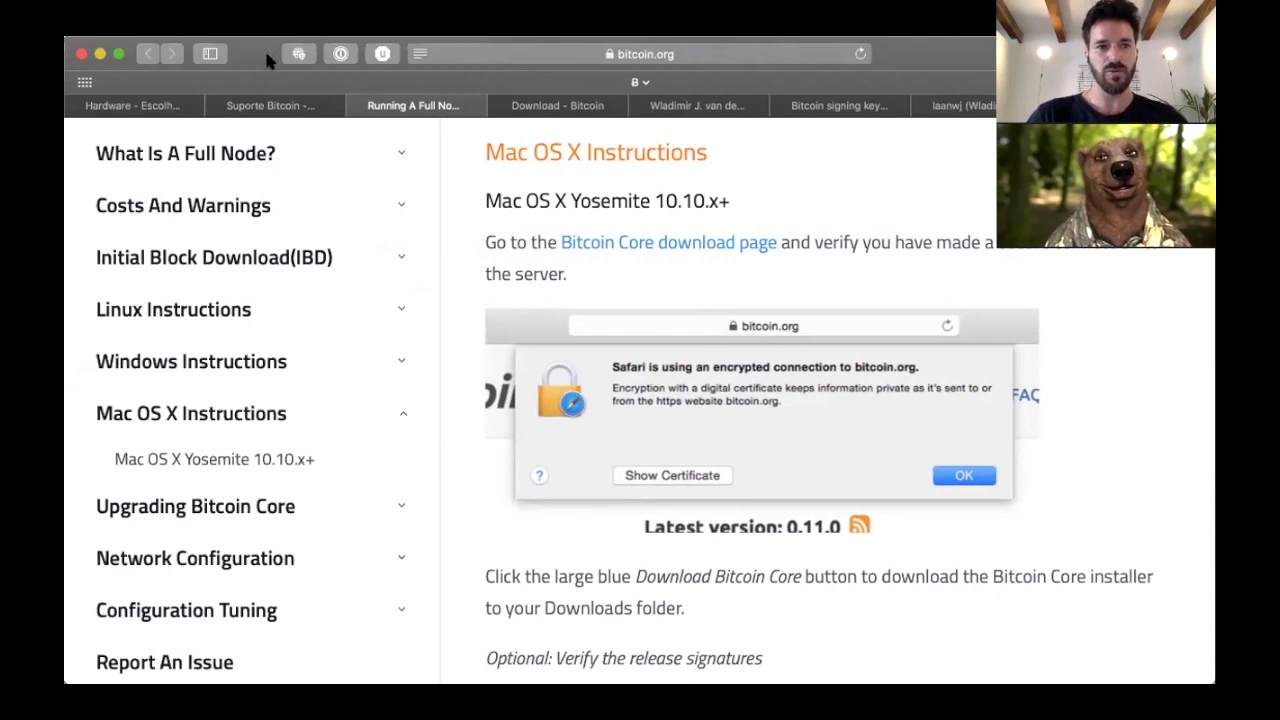
Read the guide's Mac OS X instructions on downloading the Bitcoin Core installer and verifying the release signatures
scroll(678, 440, down, 3)
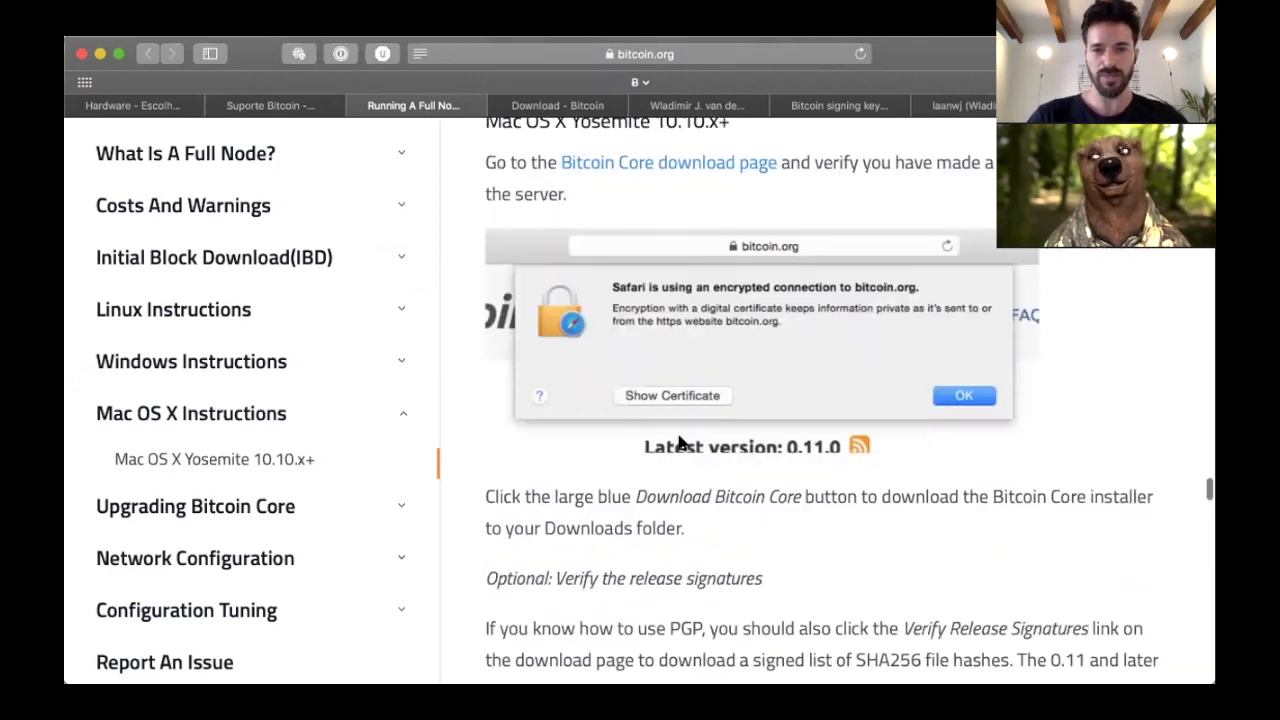
scroll(678, 437, down, 2)
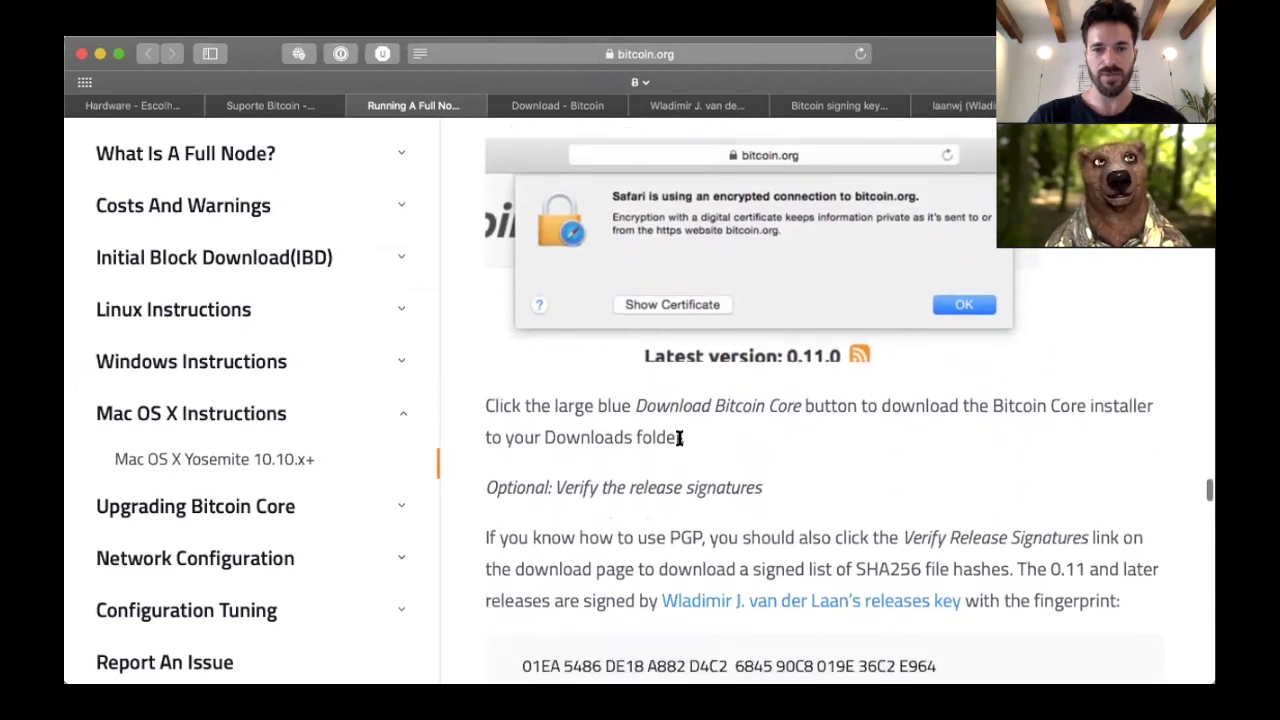
scroll(679, 437, down, 3)
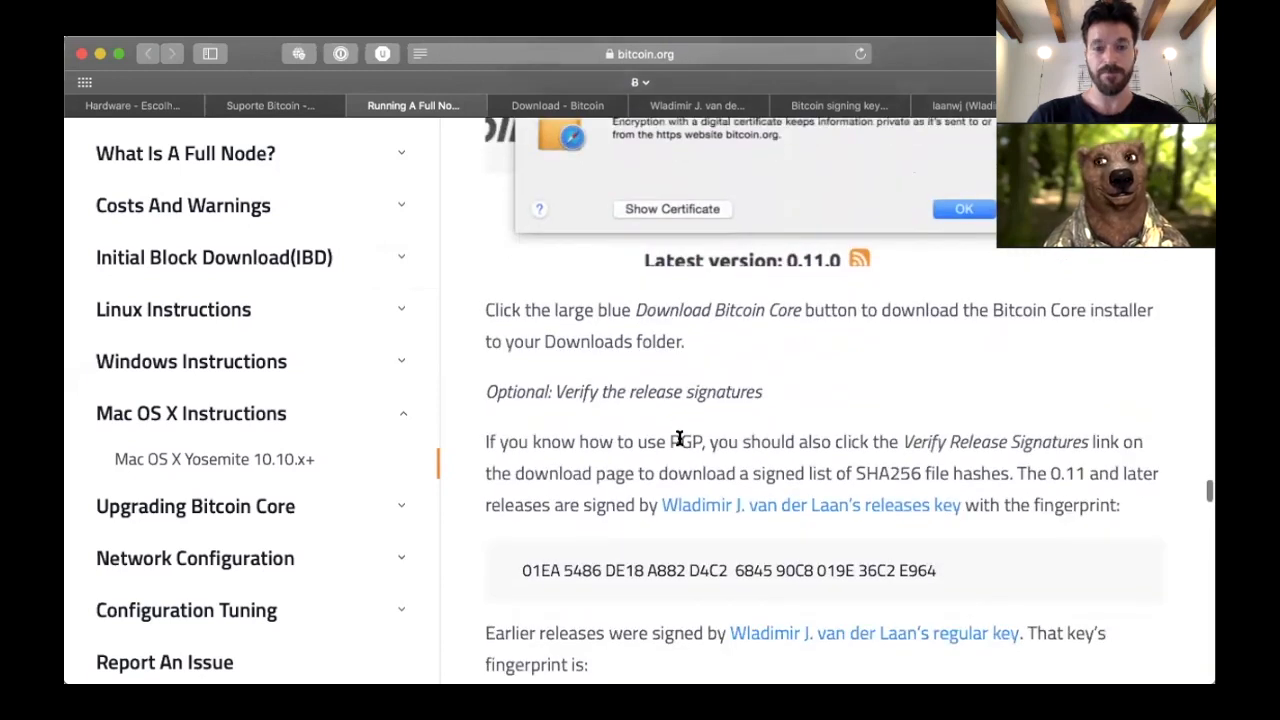
scroll(679, 437, up, 2)
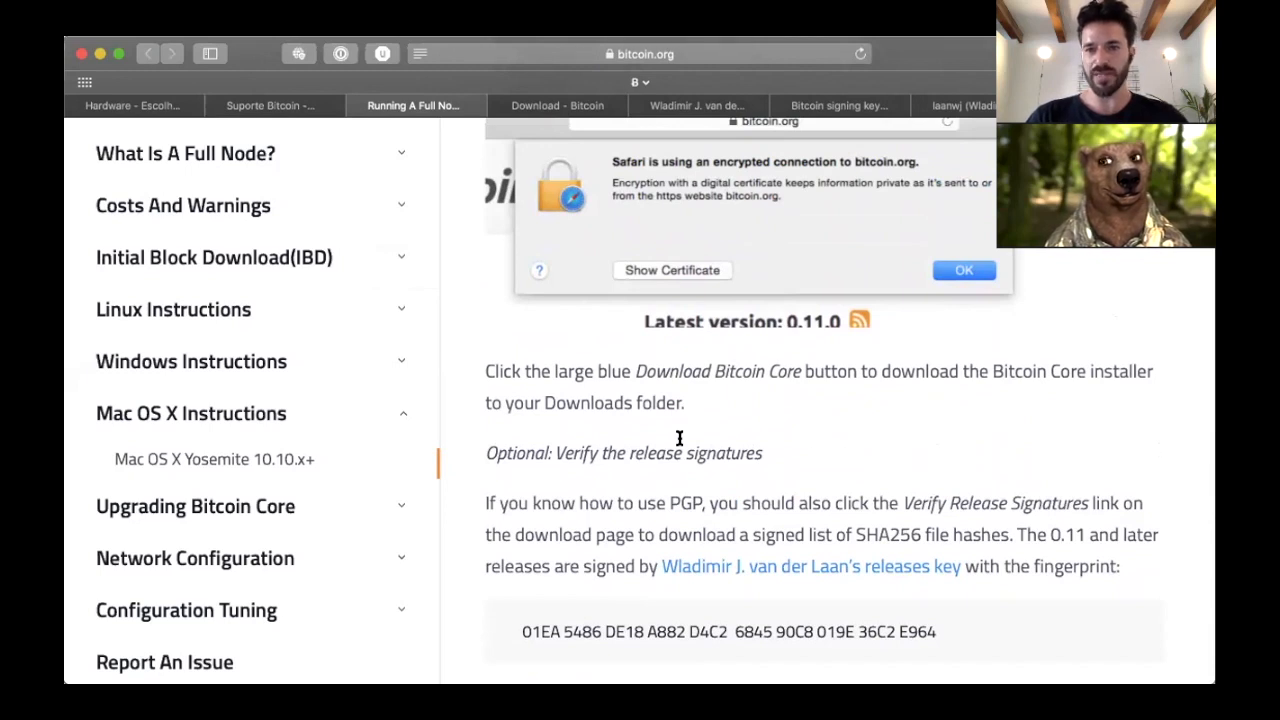
scroll(654, 488, down, 1)
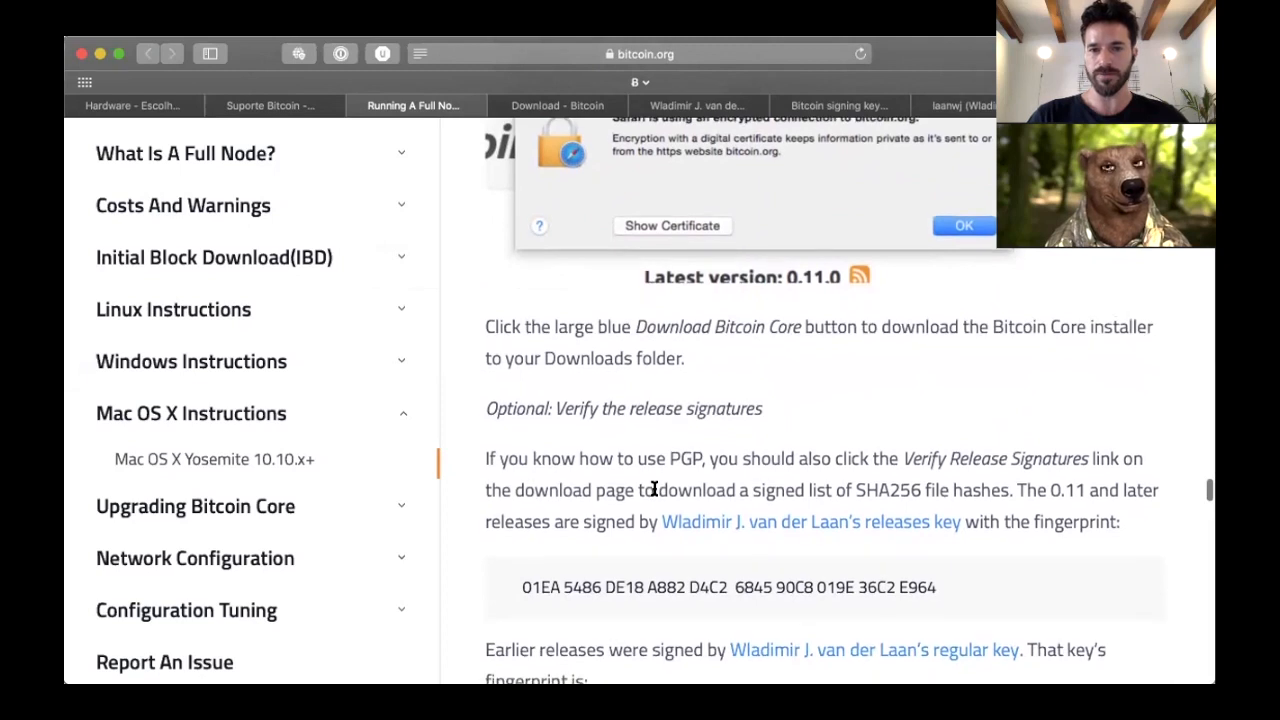
scroll(654, 488, down, 1)
scroll(654, 488, down, 1)
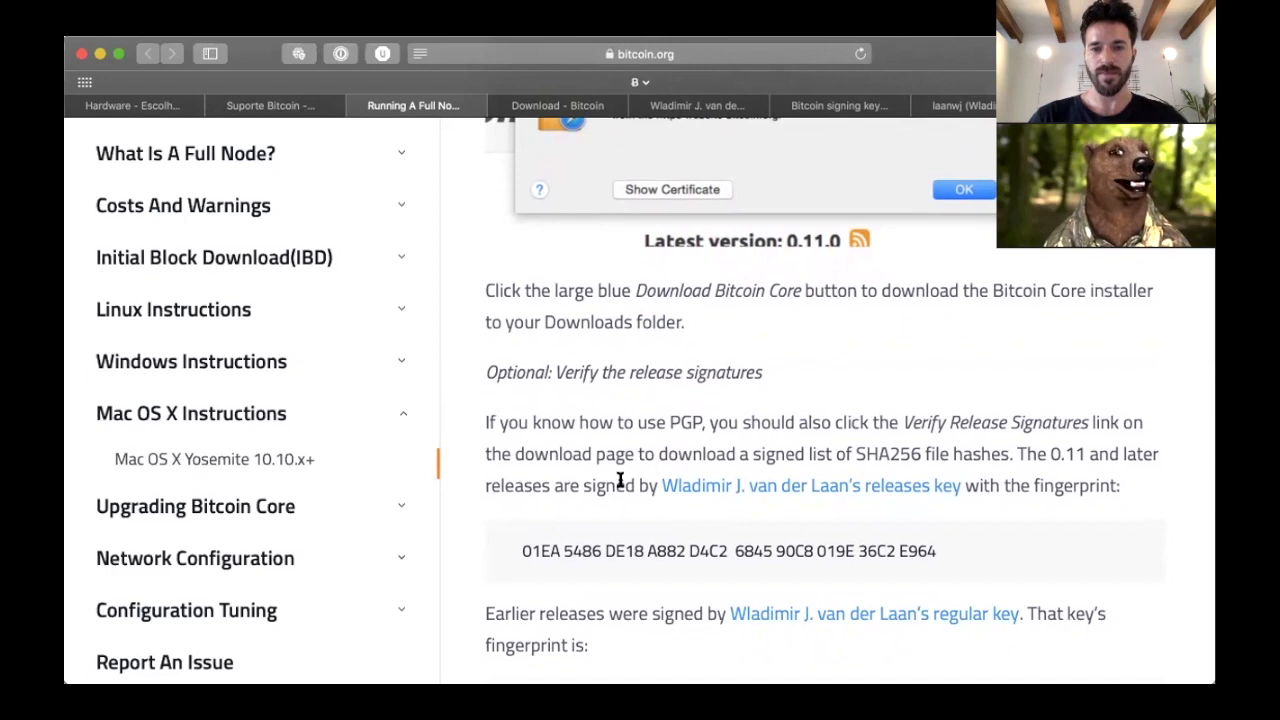
scroll(620, 482, down, 1)
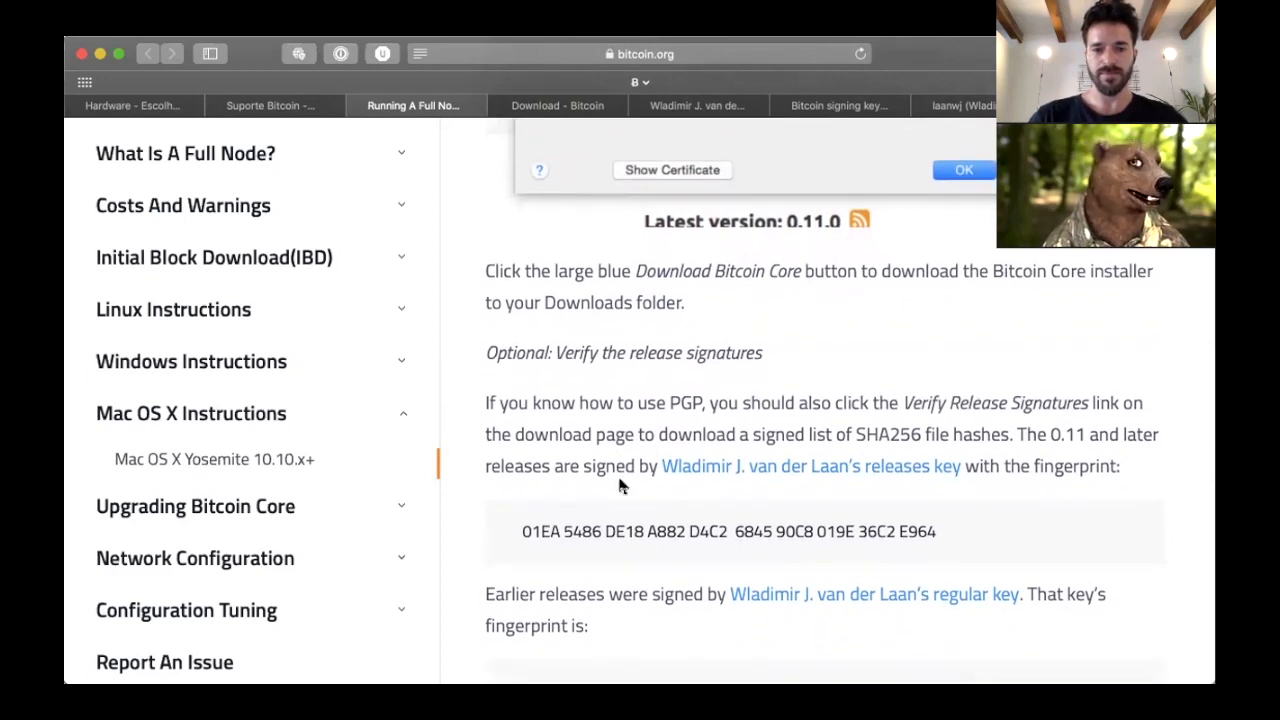
scroll(617, 484, down, 1)
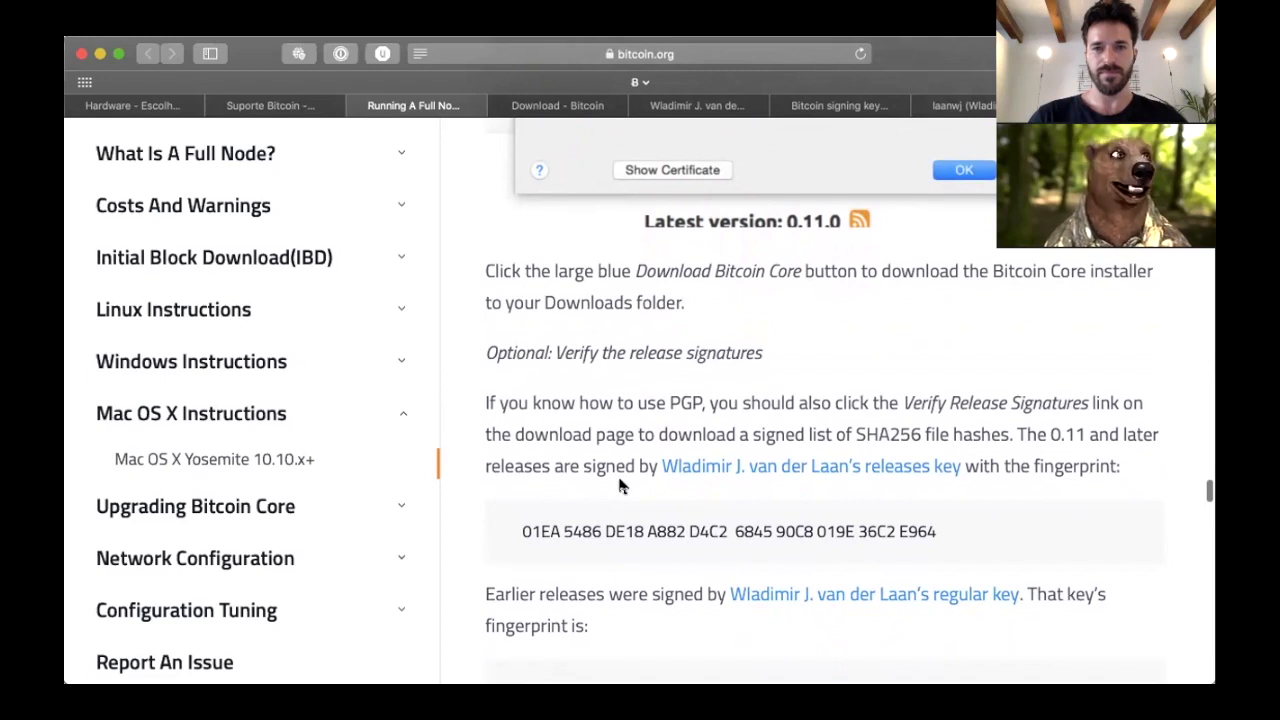
Go to the Download Bitcoin Core page and review the operating system downloads, release signature link and signing keys
click(579, 112)
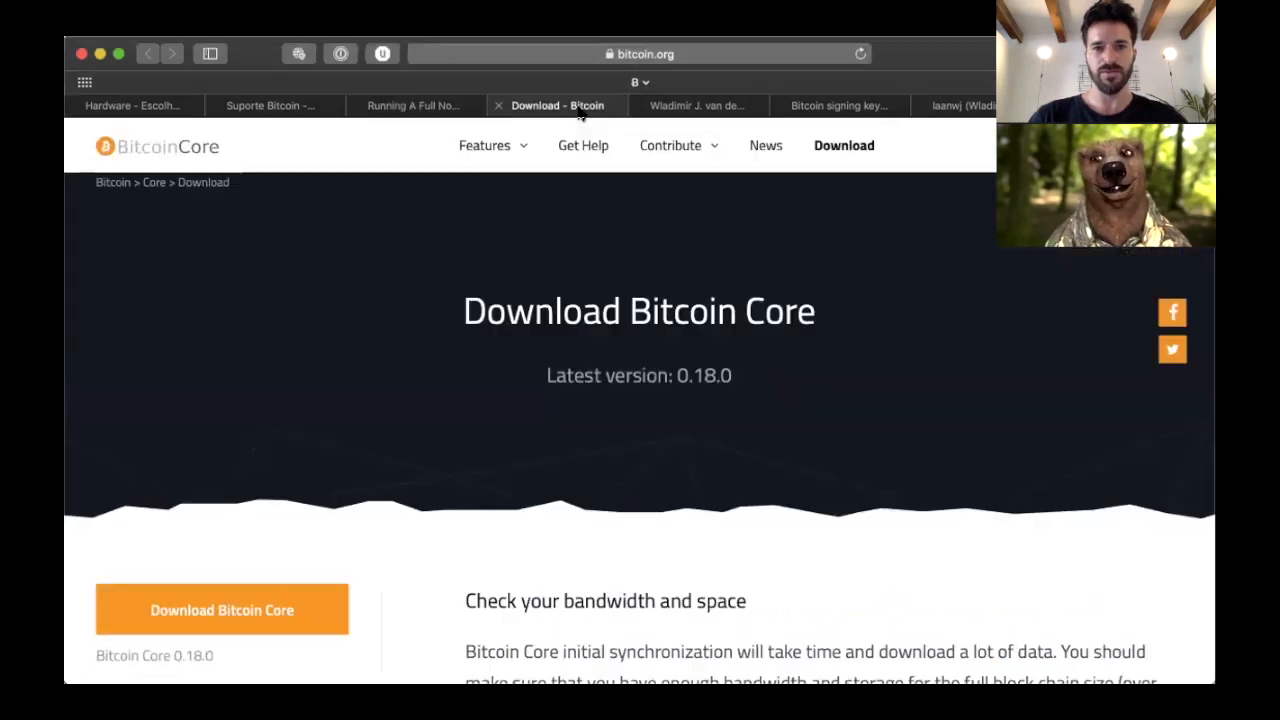
scroll(486, 351, down, 3)
scroll(488, 364, up, 1)
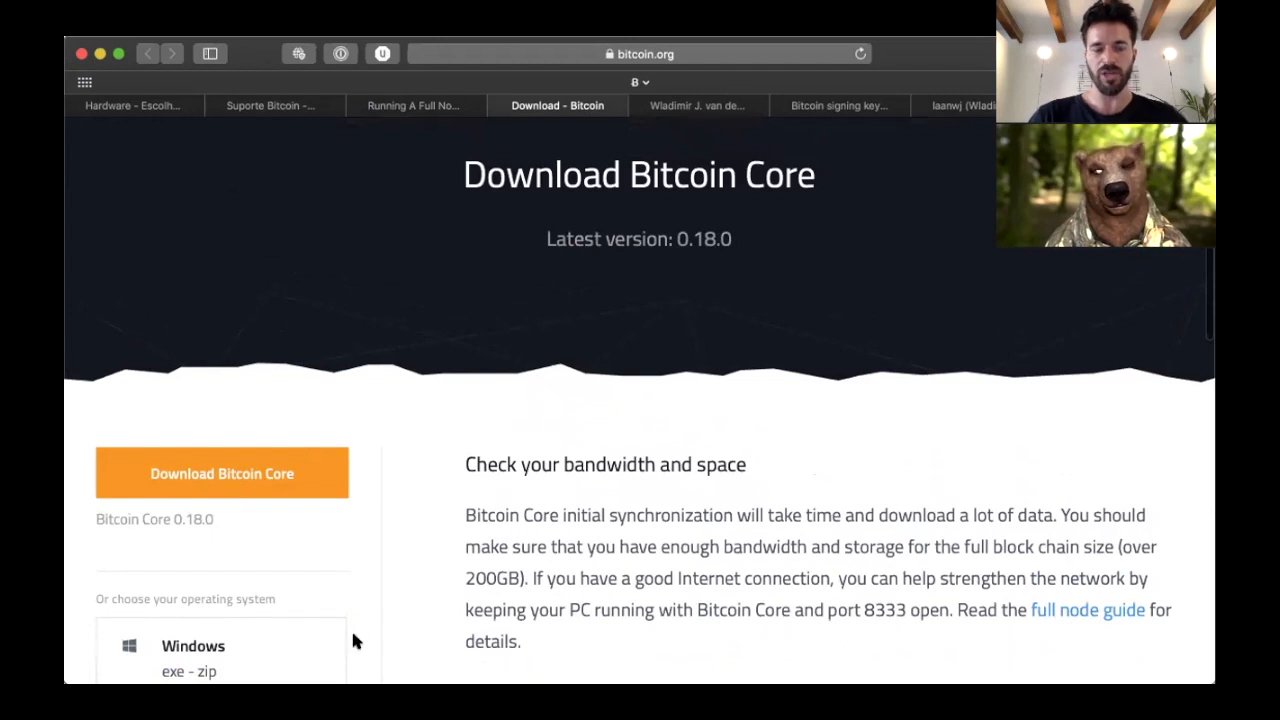
scroll(532, 549, down, 6)
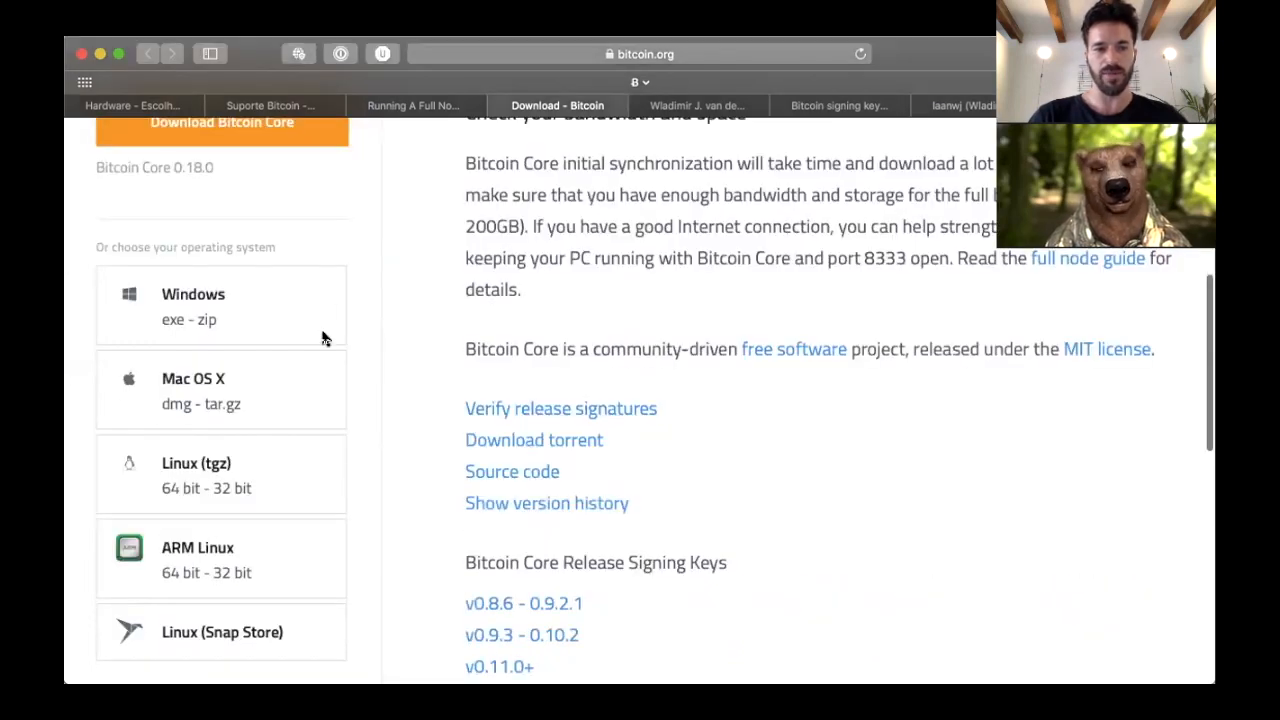
scroll(610, 430, up, 3)
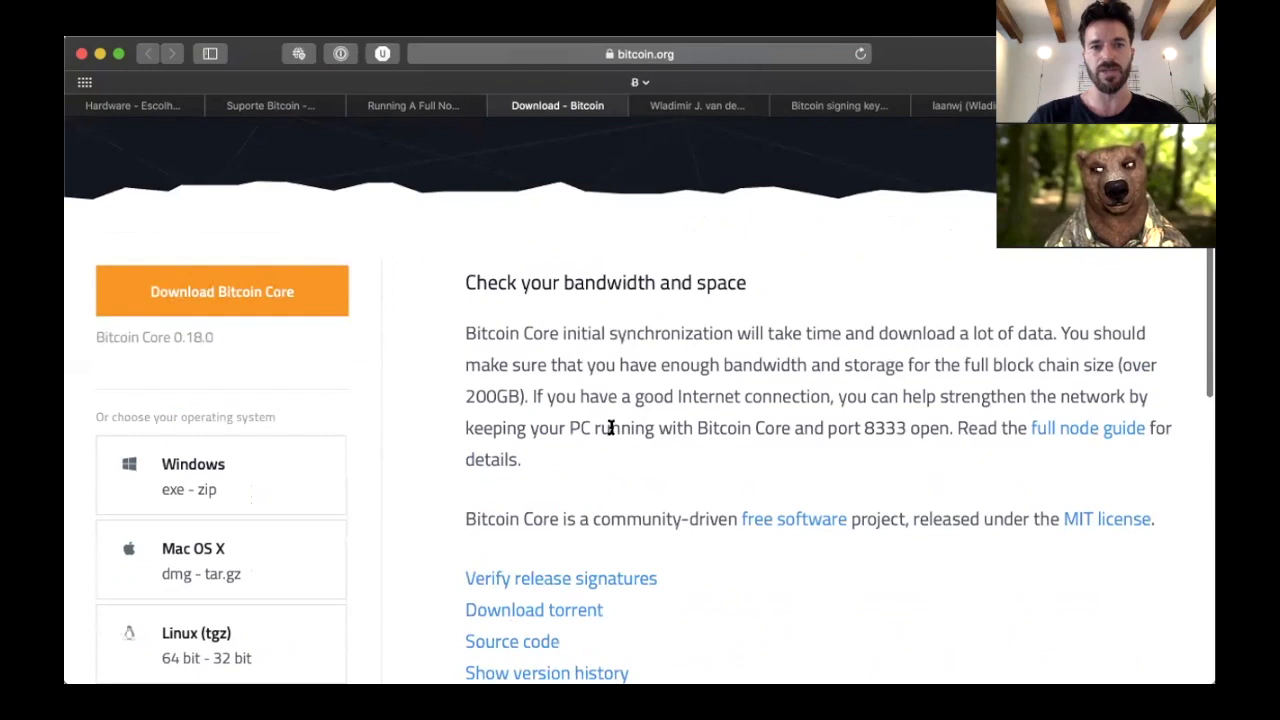
scroll(663, 323, up, 3)
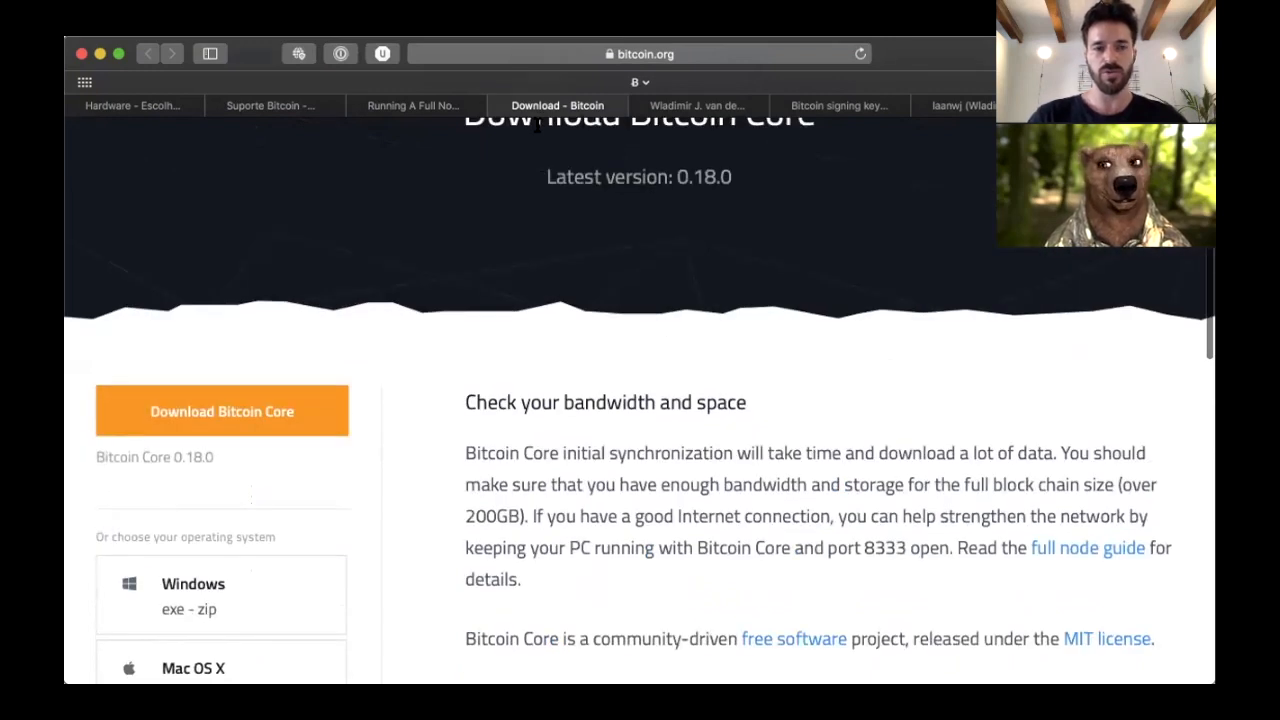
scroll(557, 320, down, 7)
scroll(556, 320, up, 1)
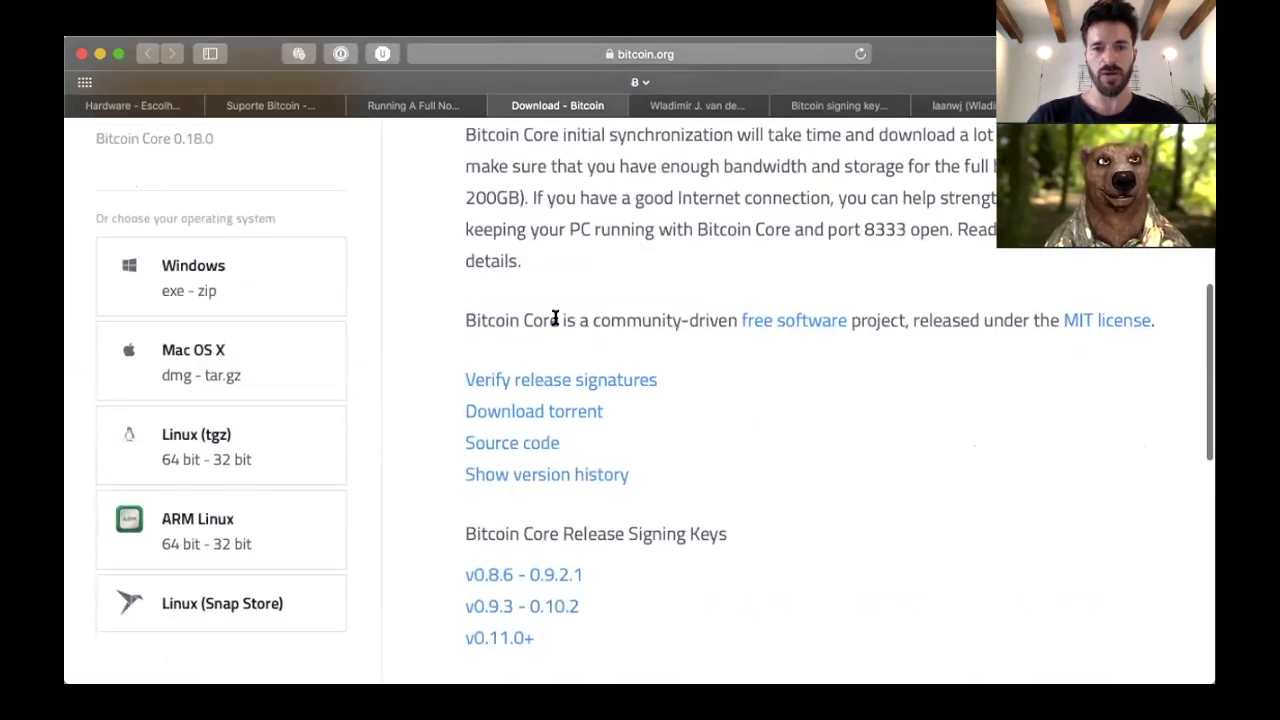
scroll(556, 320, up, 1)
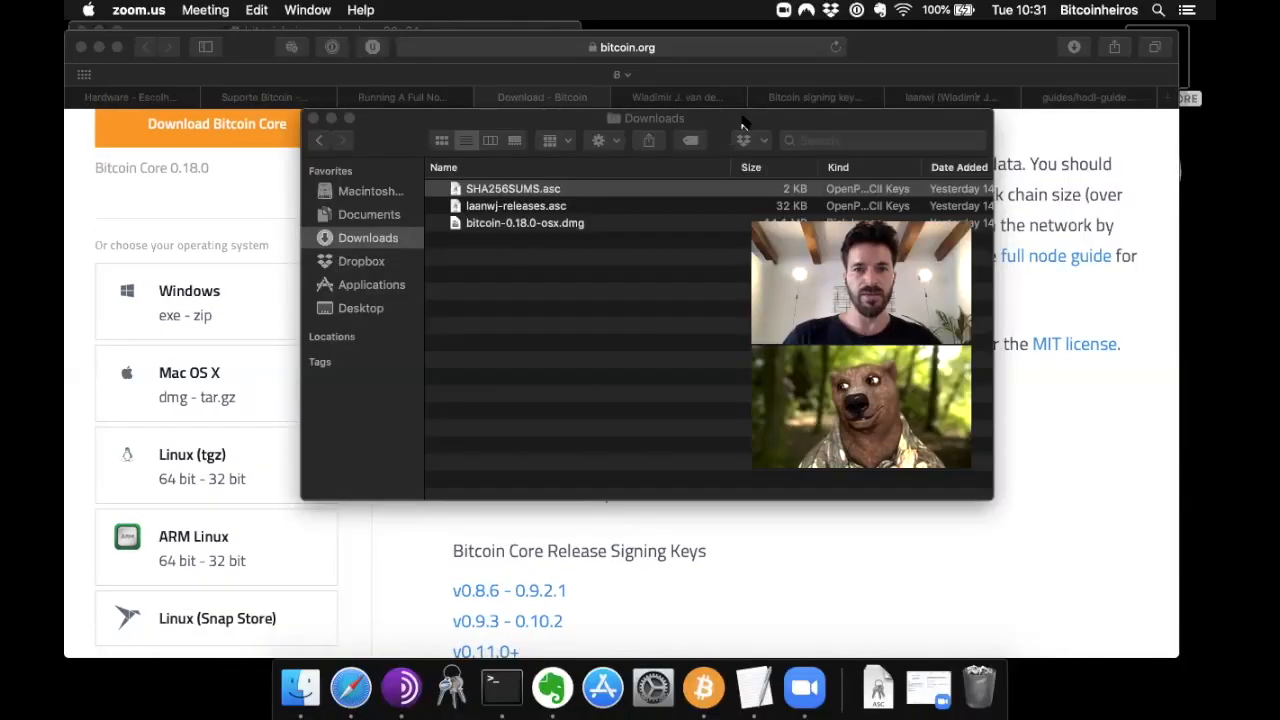
In the Finder Downloads folder, go through bitcoin-0.18.0-osx.dmg, SHA256SUMS.asc and laanwj-releases.asc, leaving SHA256SUMS.asc selected
drag(742, 122, 744, 141)
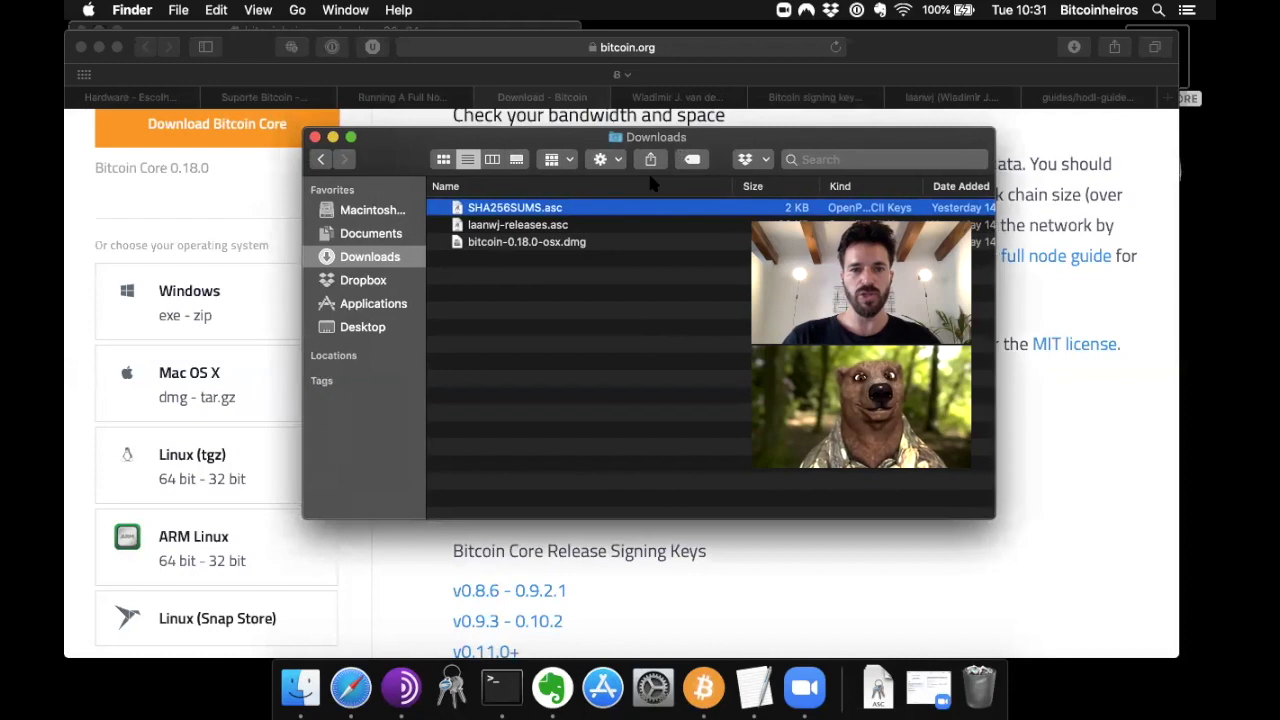
click(541, 244)
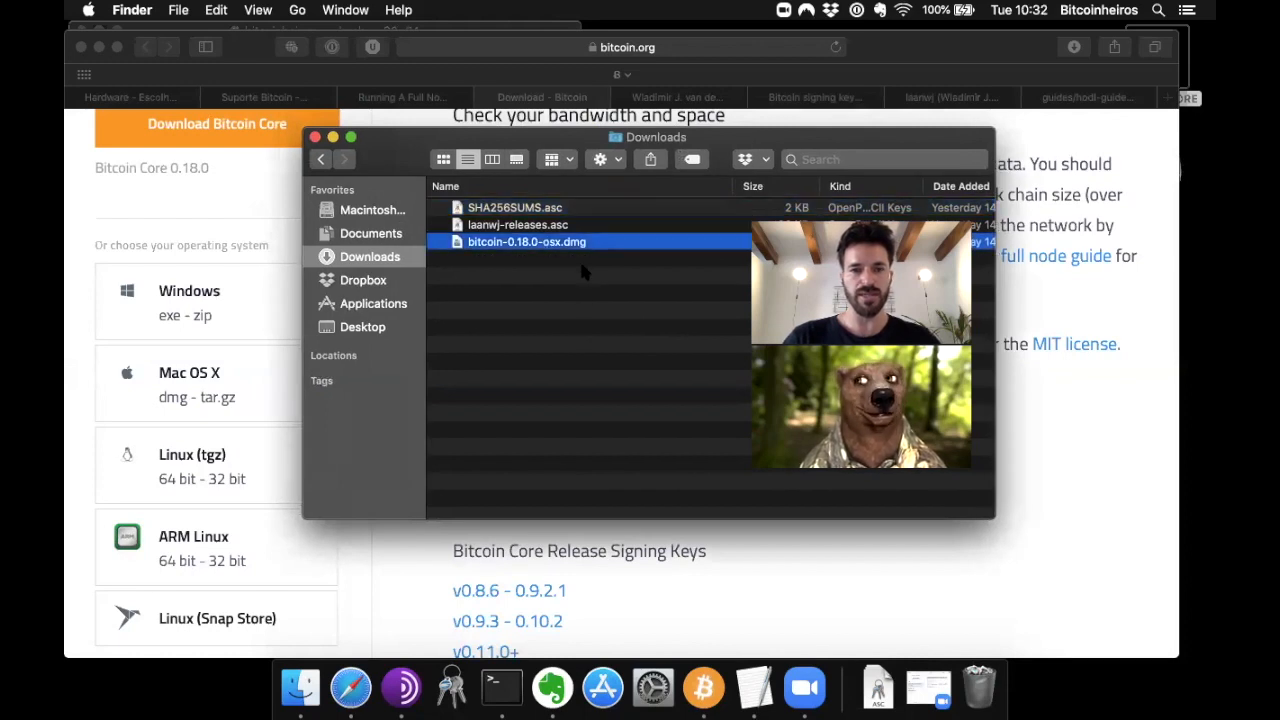
click(532, 212)
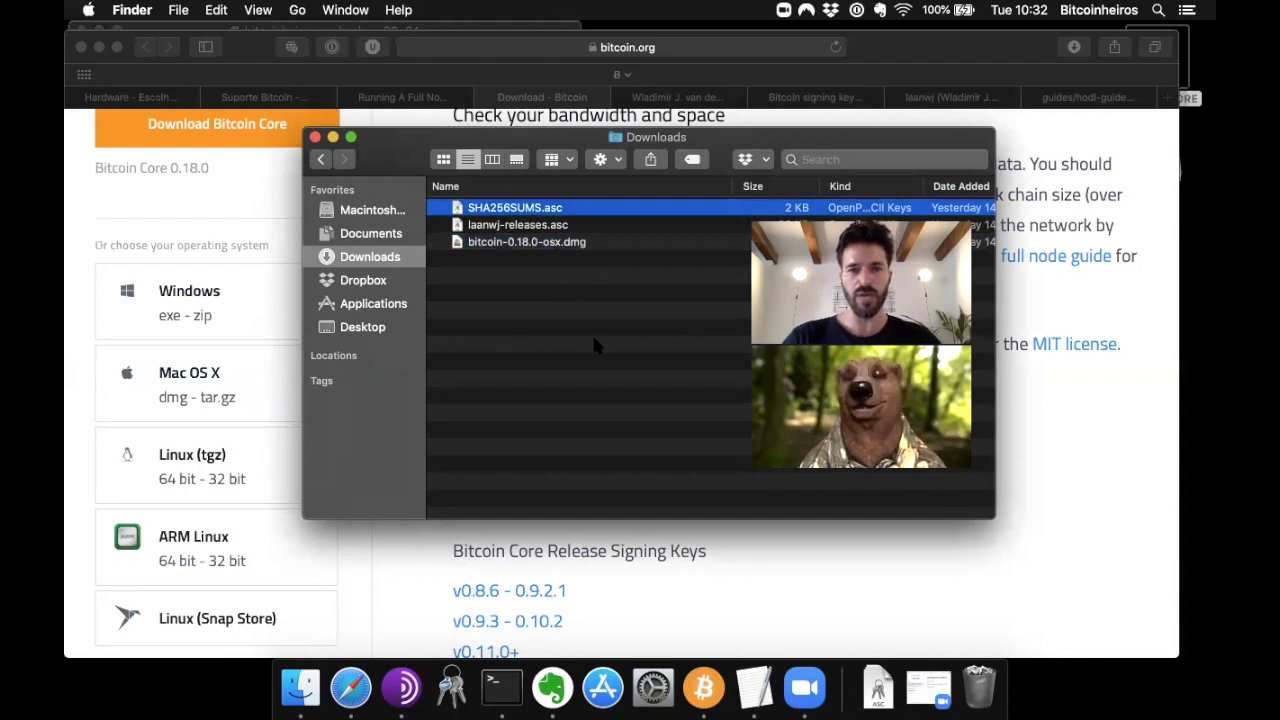
click(536, 229)
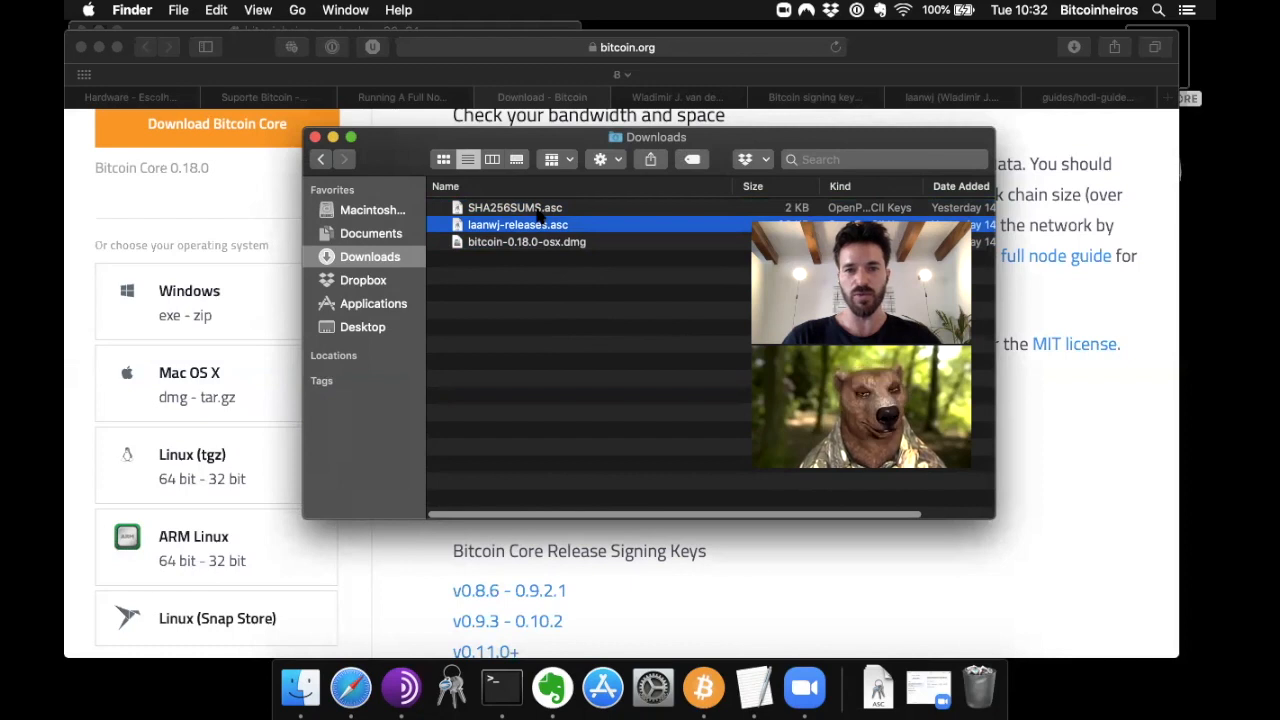
key(Up)
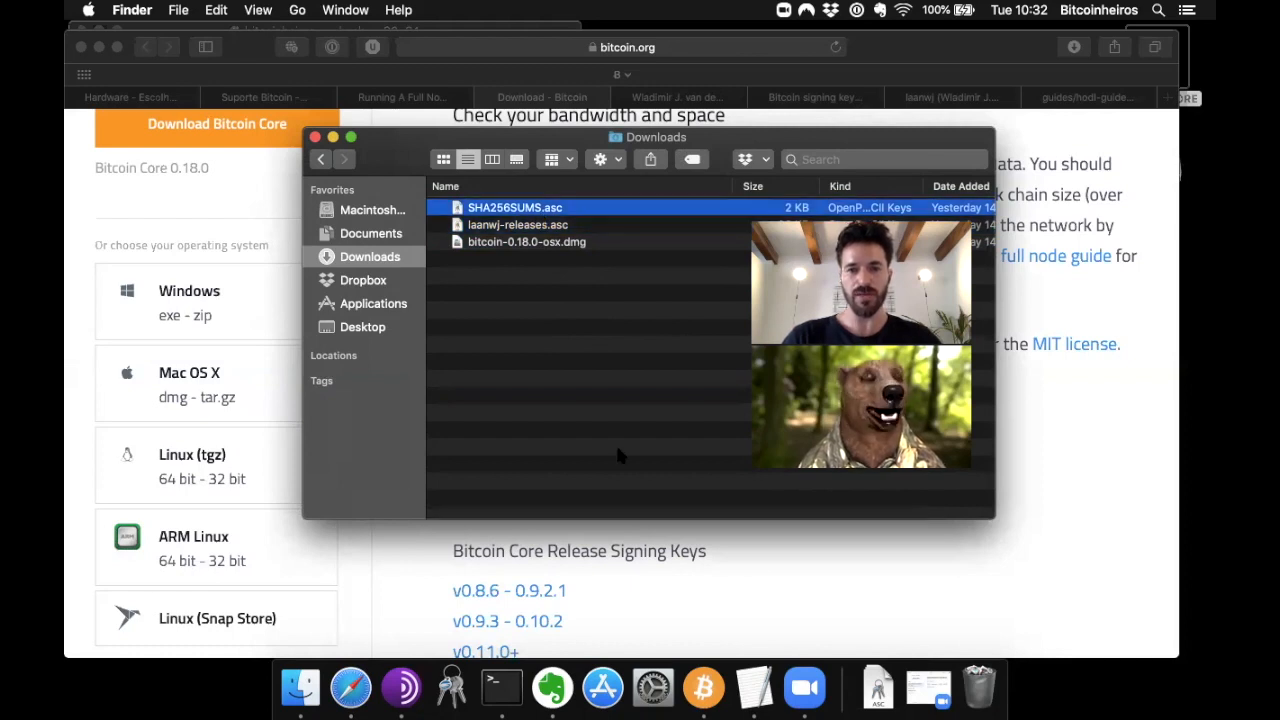
Return to the Running A Full Node guide in Safari and highlight the fingerprint of the key signing 0.11 and later releases
click(765, 558)
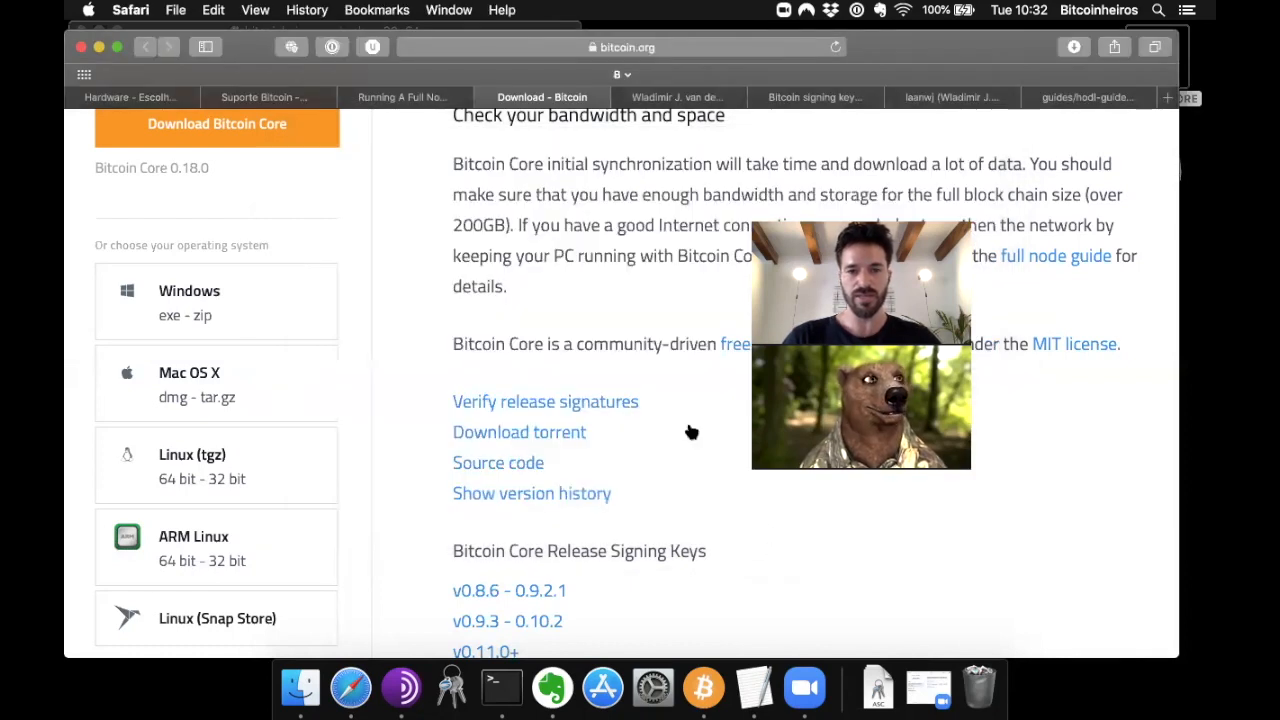
key(ctrl+shift+Tab)
scroll(578, 384, down, 1)
scroll(590, 376, up, 1)
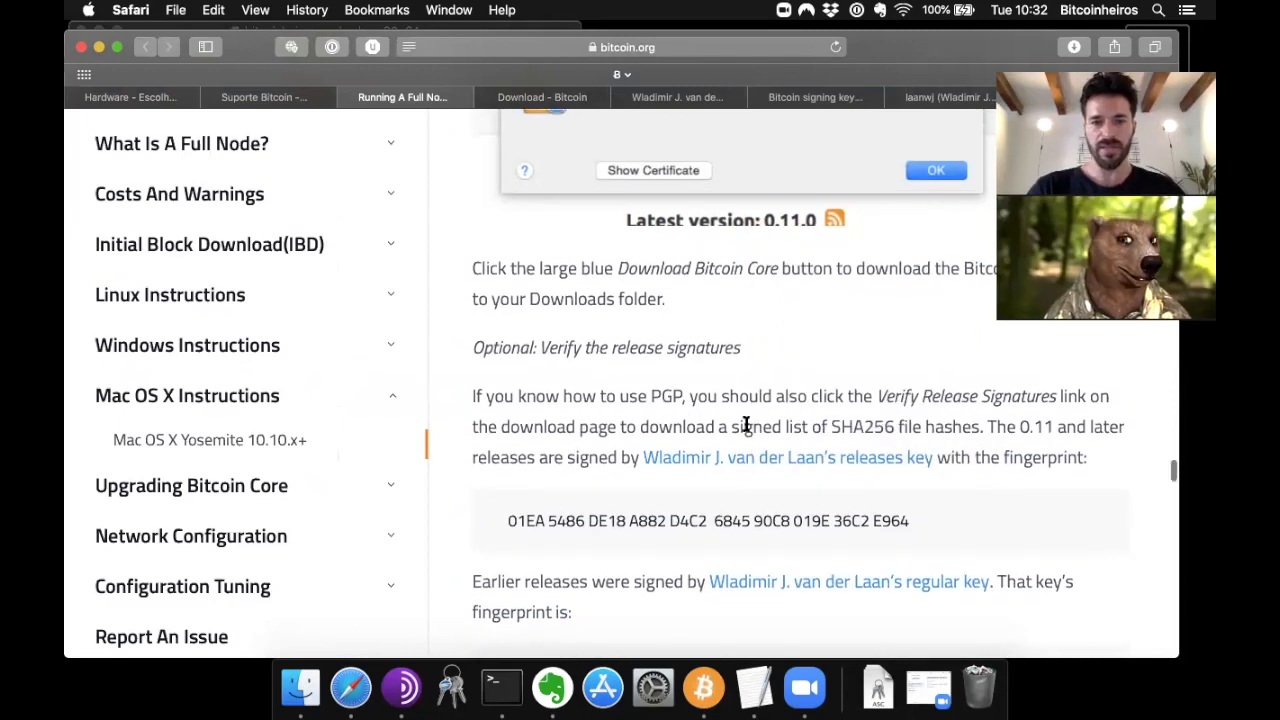
scroll(743, 423, down, 2)
click(511, 451)
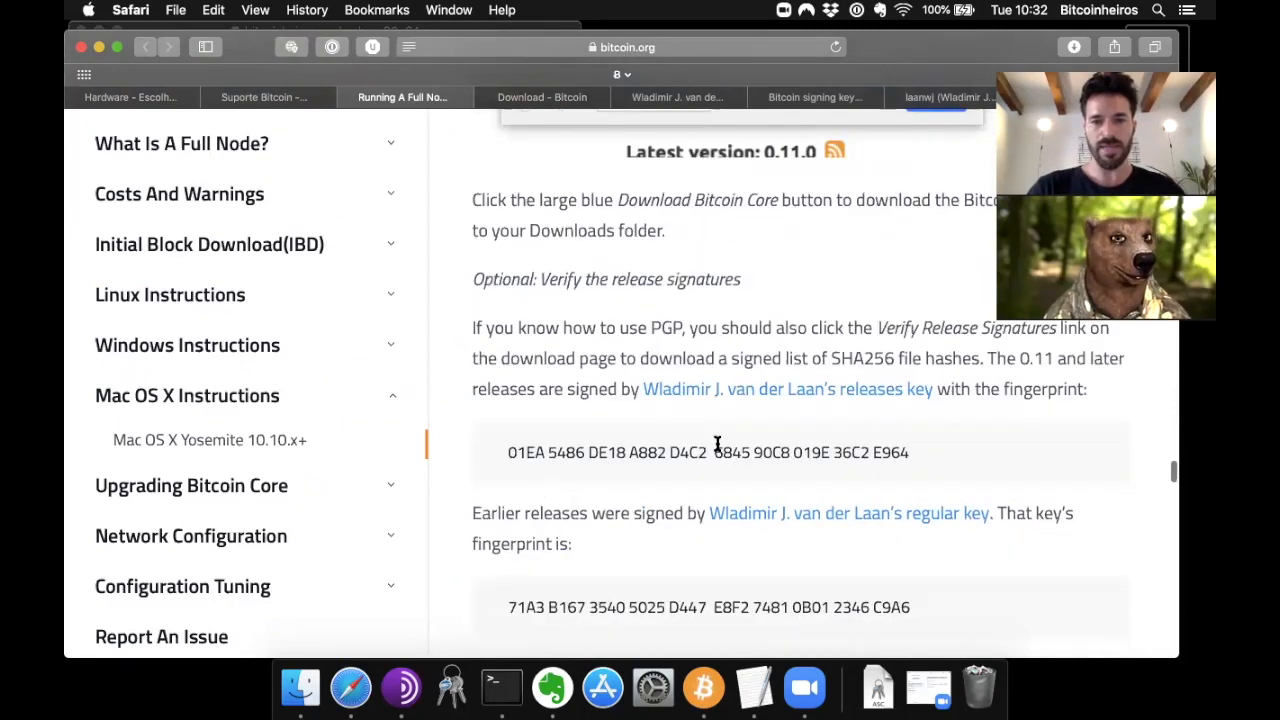
shift+click(916, 454)
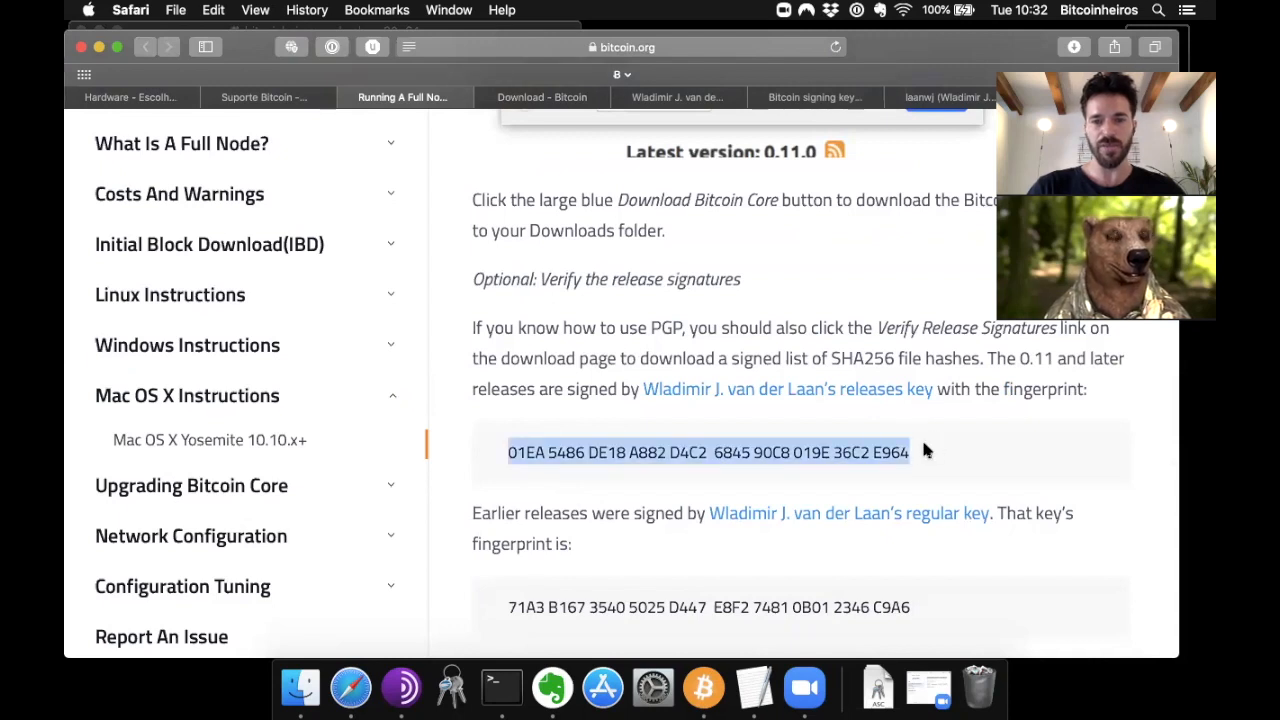
click(510, 452)
shift+click(908, 453)
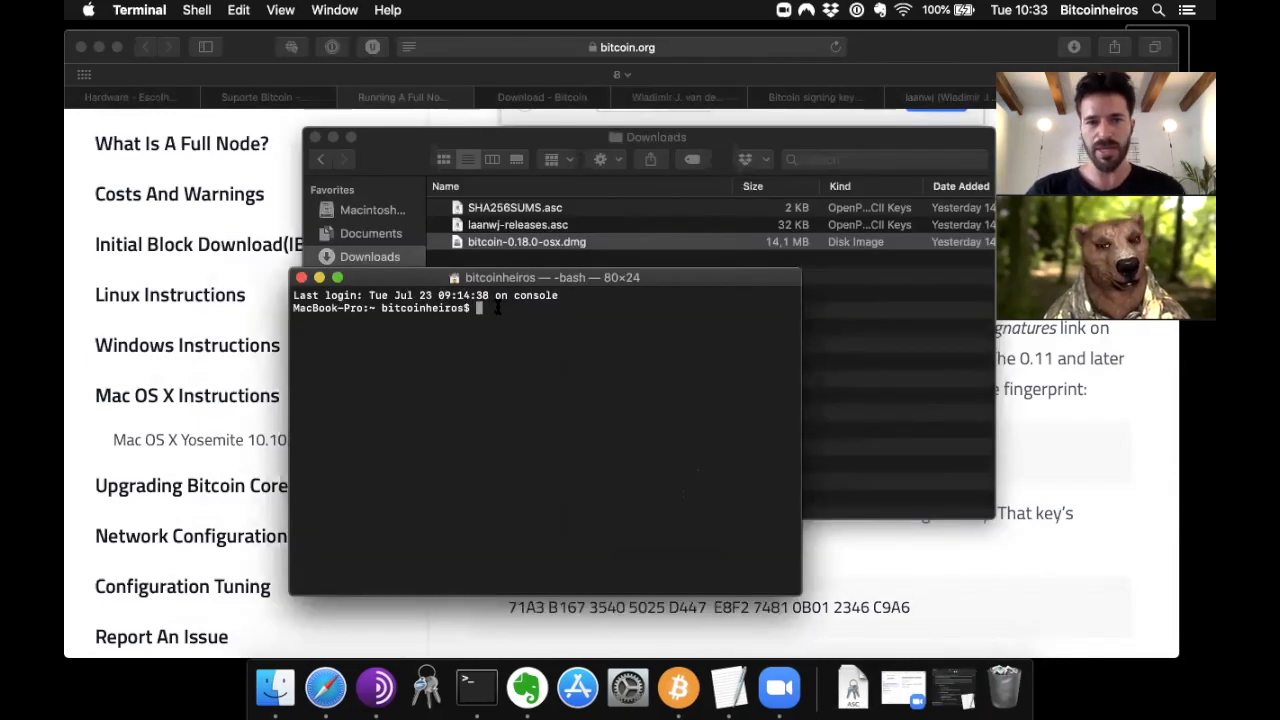
In Terminal, change to ~/downloads, compute the checksum with shasum -a 256 bitcoin-0.18.0-osx.dmg and highlight the resulting hash
text(cd )
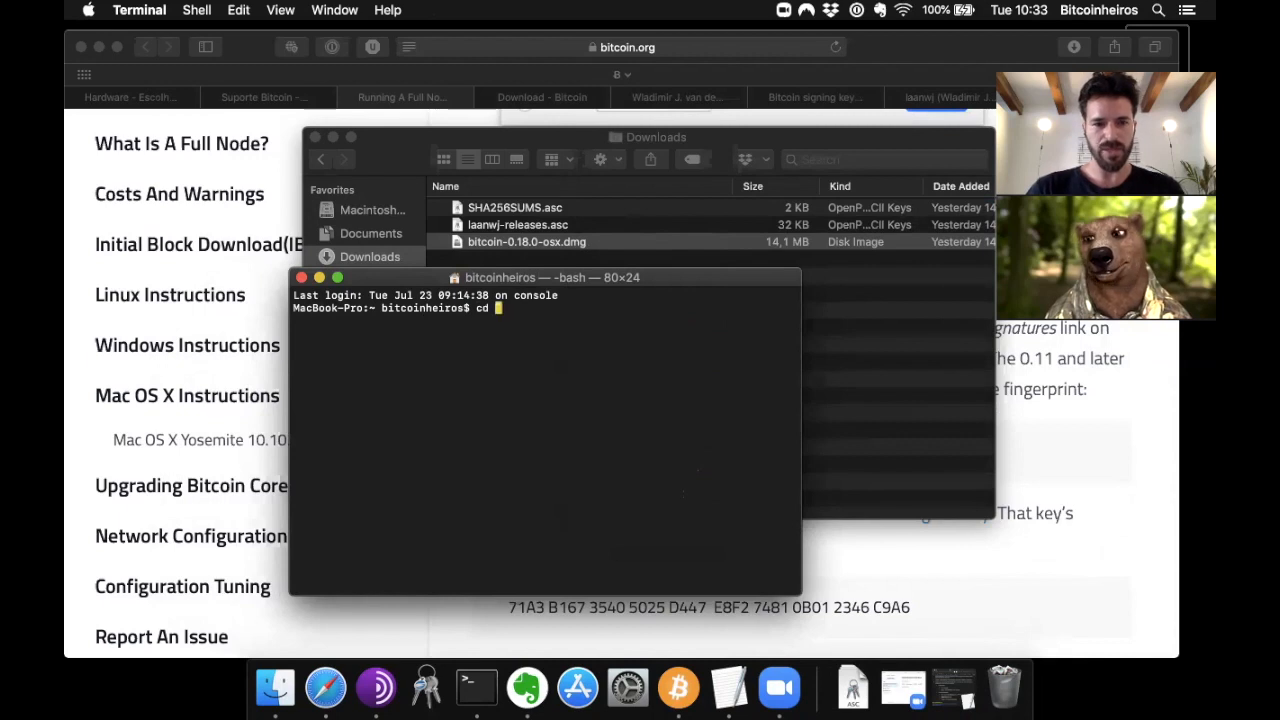
text(~/downloads)
key(Return)
text(shasum -a 256 bitcoin-0.18.0-osx.dmg)
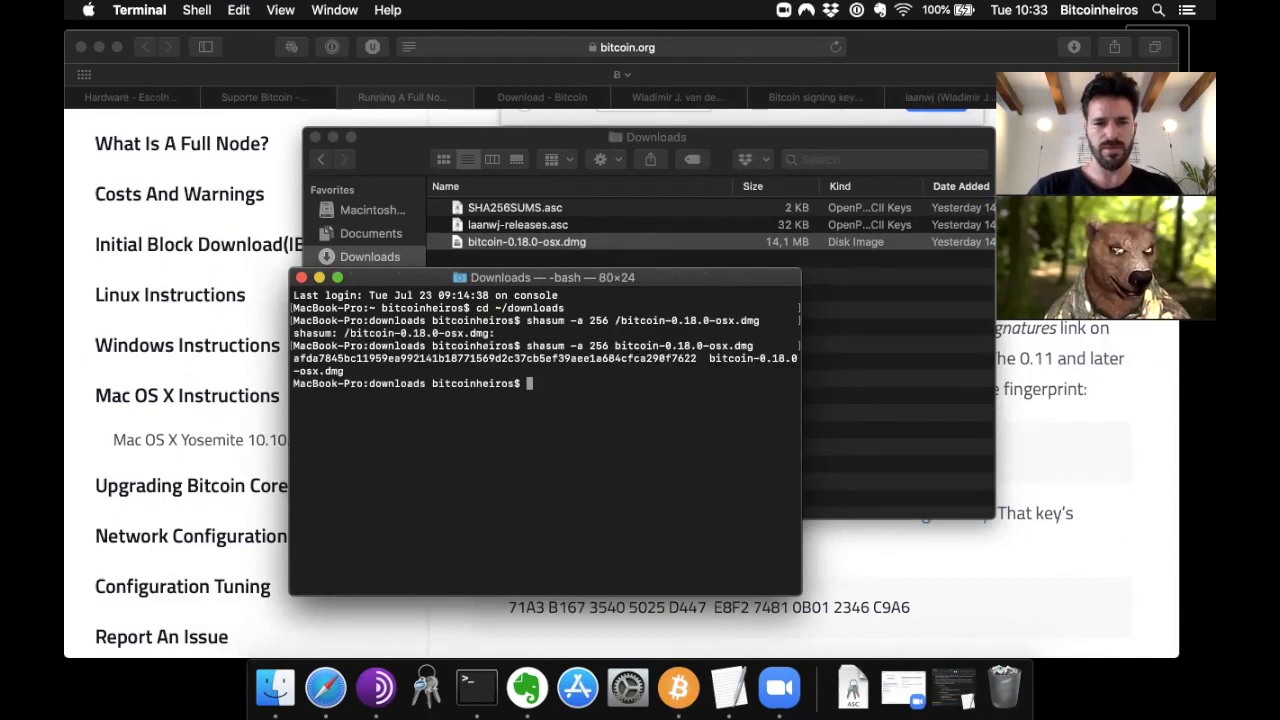
drag(293, 358, 772, 357)
Open SHA256SUMS.asc from the Finder Downloads folder in TextEdit
click(825, 318)
click(538, 210)
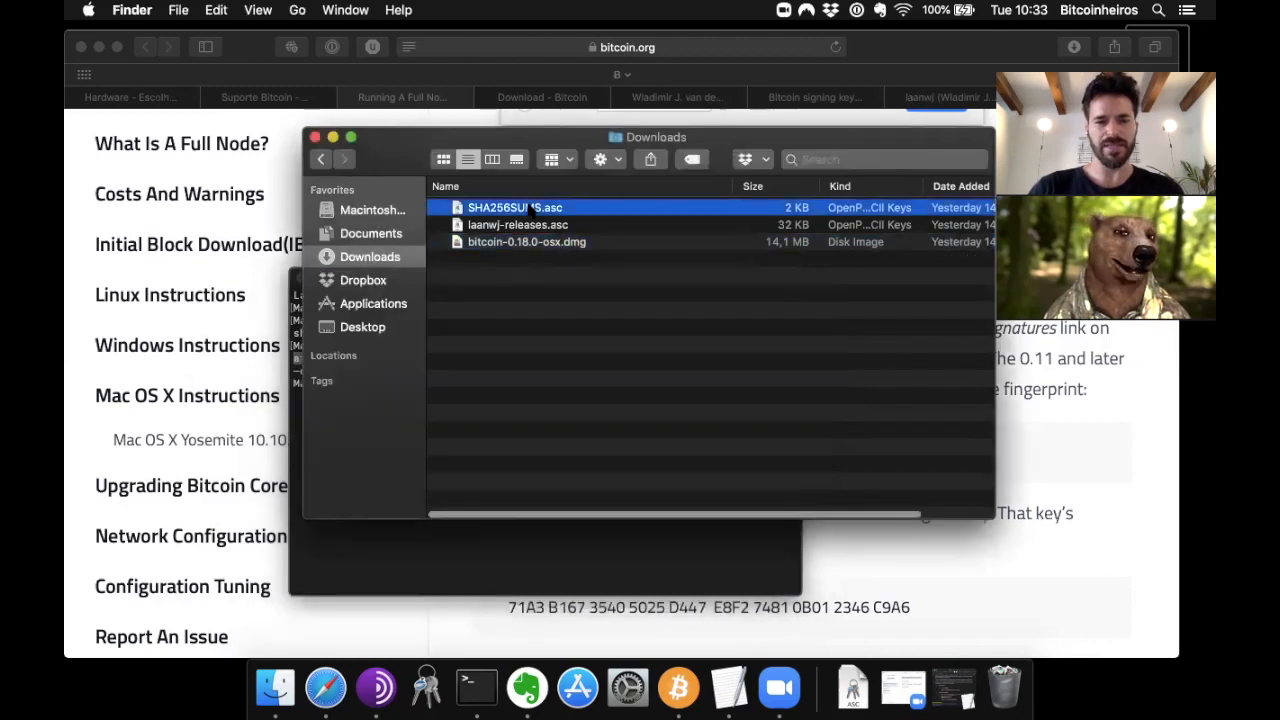
right_click(523, 208)
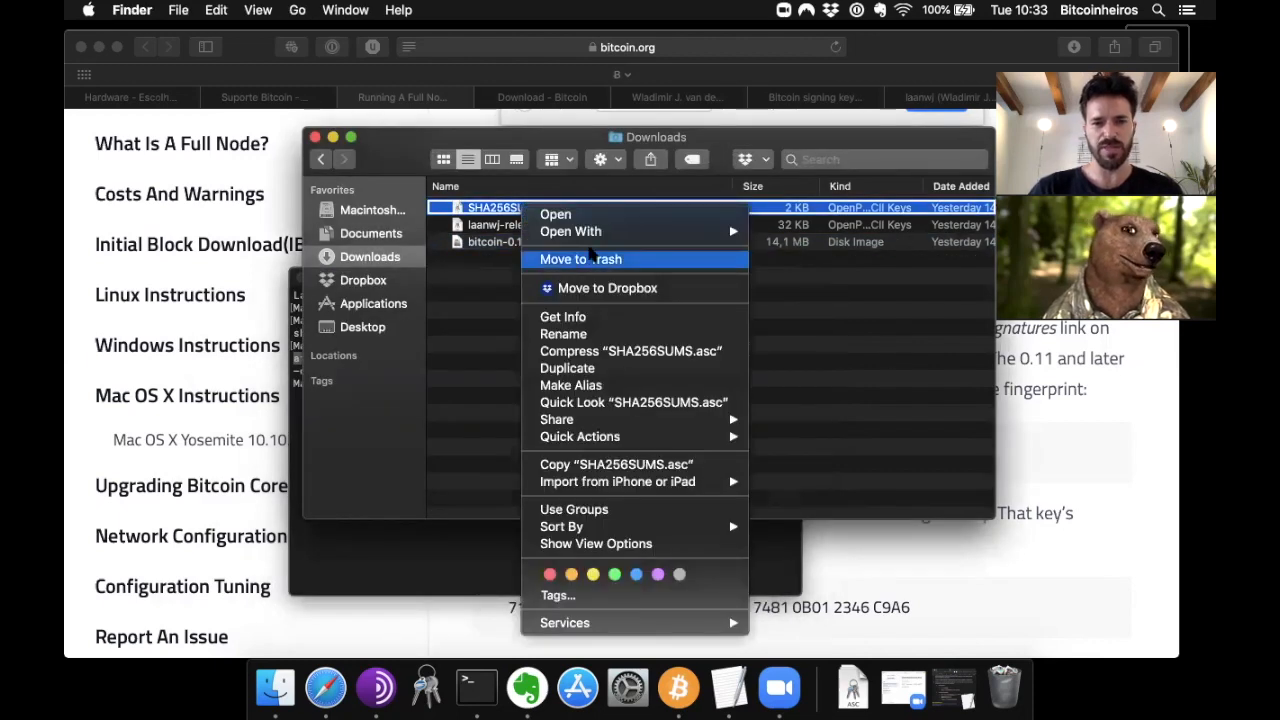
mouse_move(656, 243)
click(830, 236)
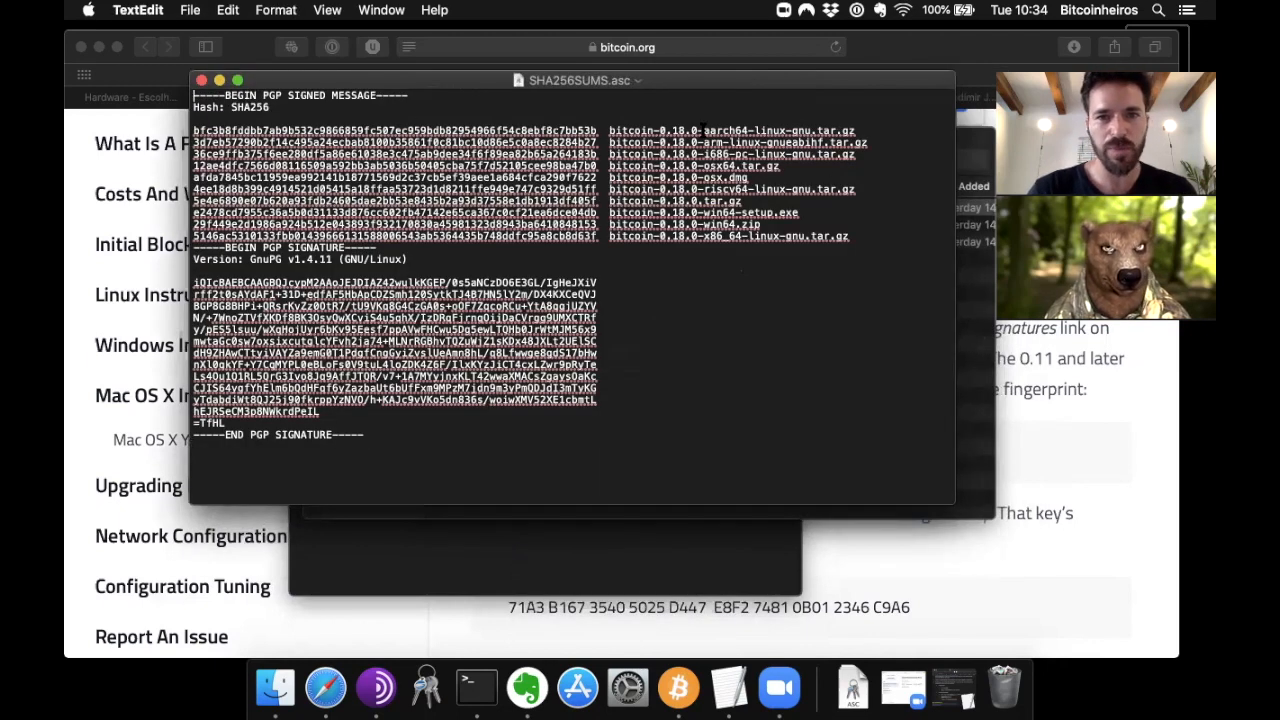
Highlight the bitcoin-0.18.0-osx.dmg line in SHA256SUMS.asc and compare its hash with the one computed in Terminal
drag(611, 130, 922, 130)
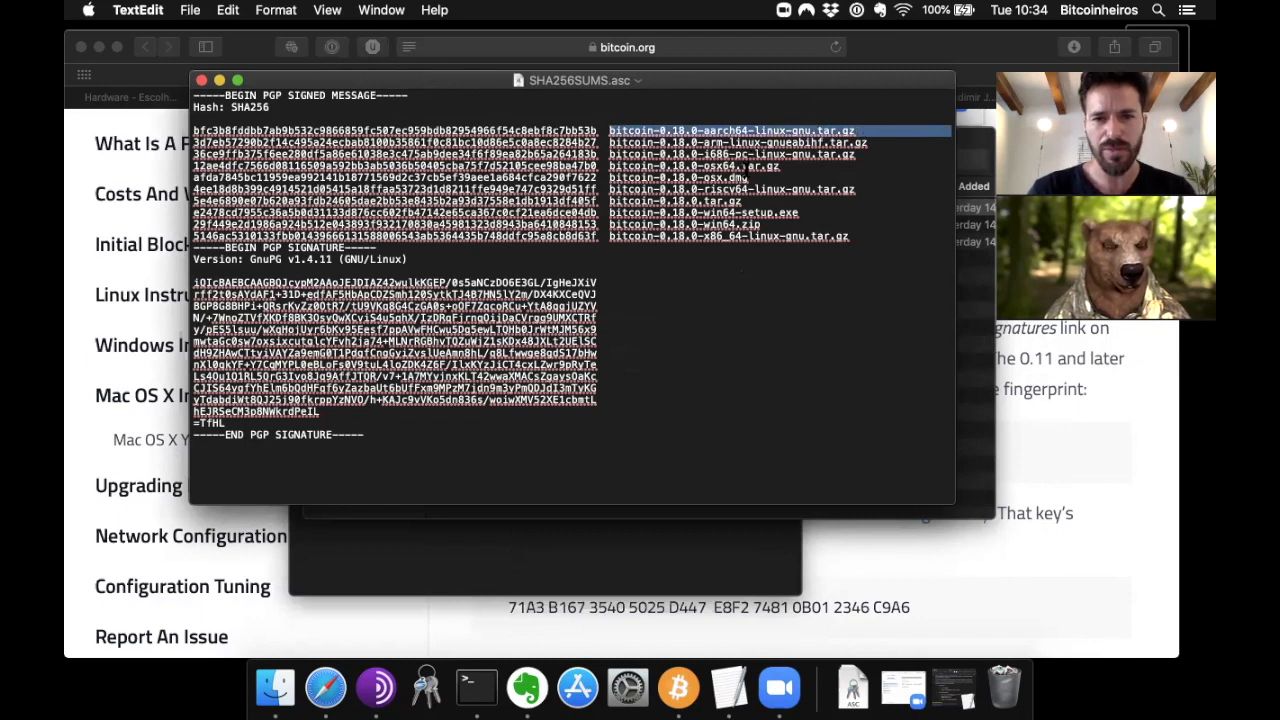
drag(748, 177, 177, 172)
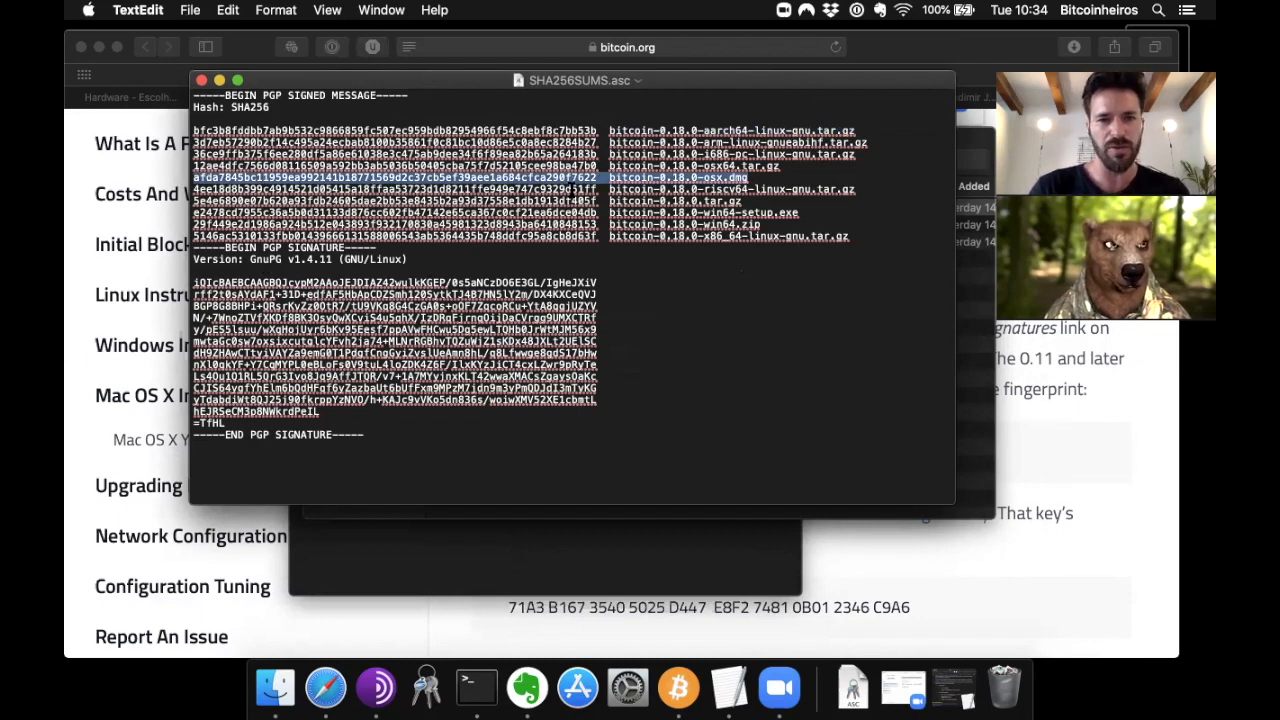
click(646, 530)
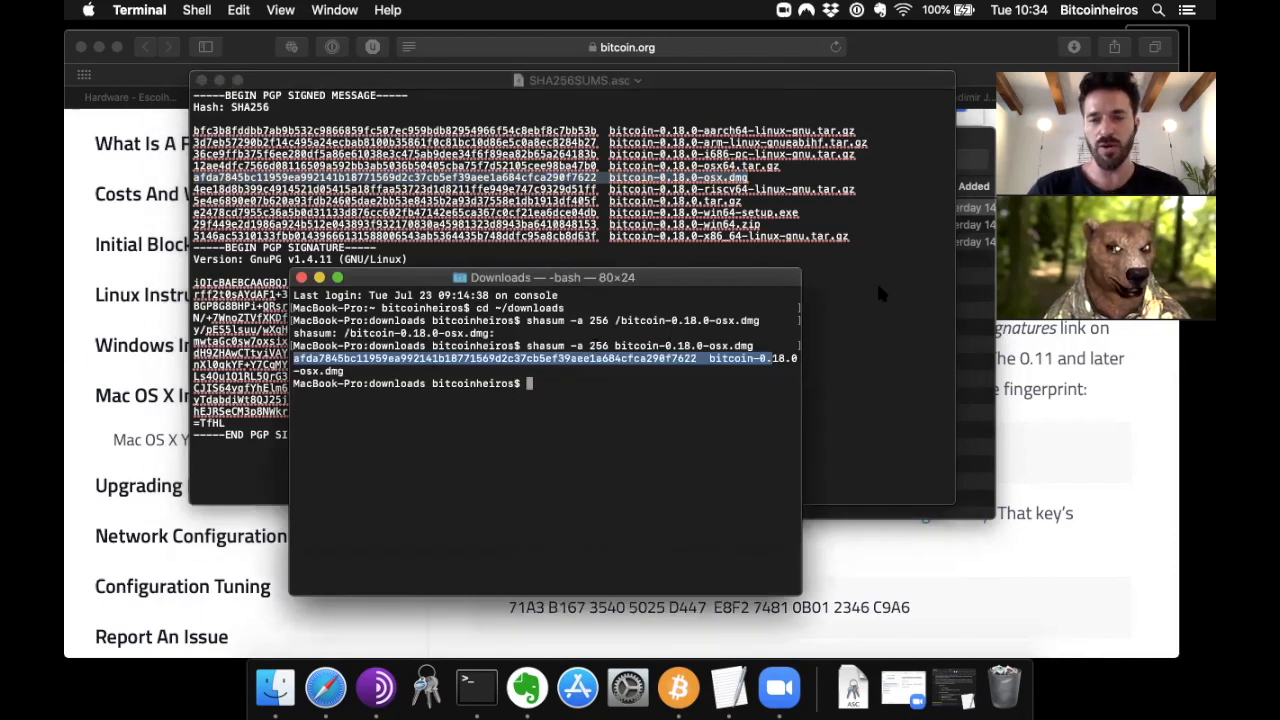
click(778, 173)
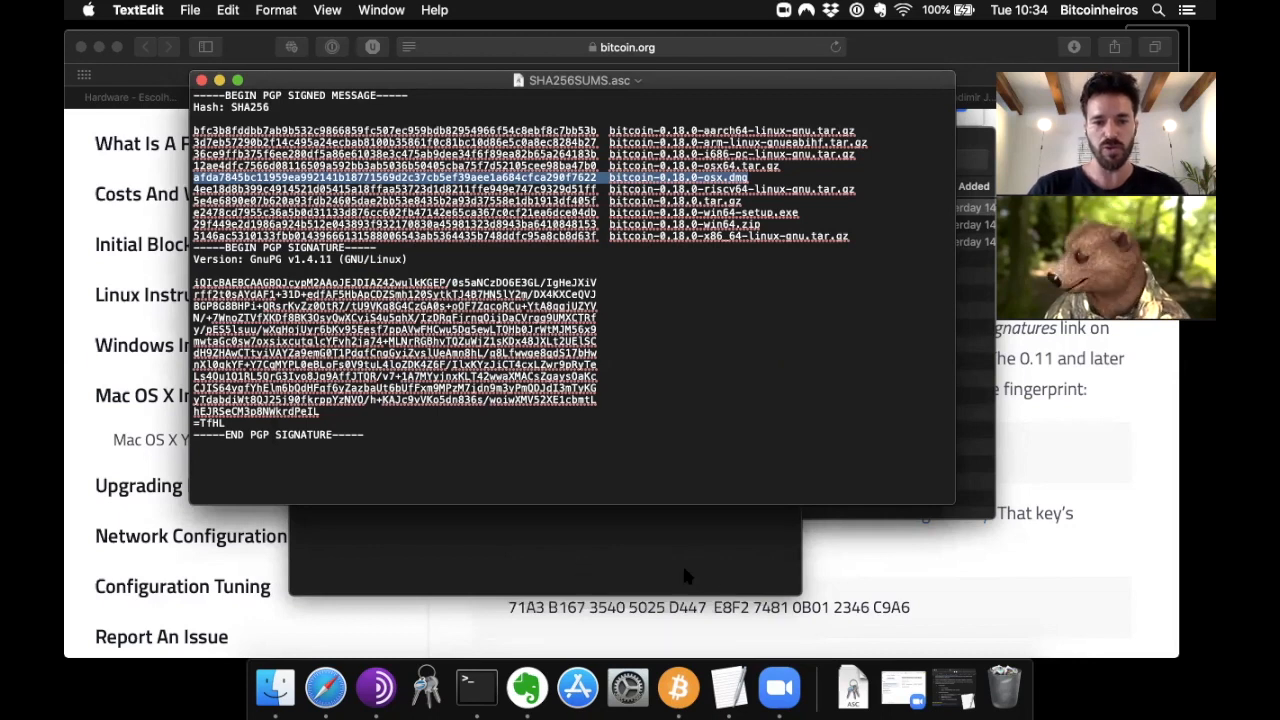
Switch to GPG Keychain, select the imported Bitcoin Core release signing key and compare its fingerprint with the one in the guide
click(427, 686)
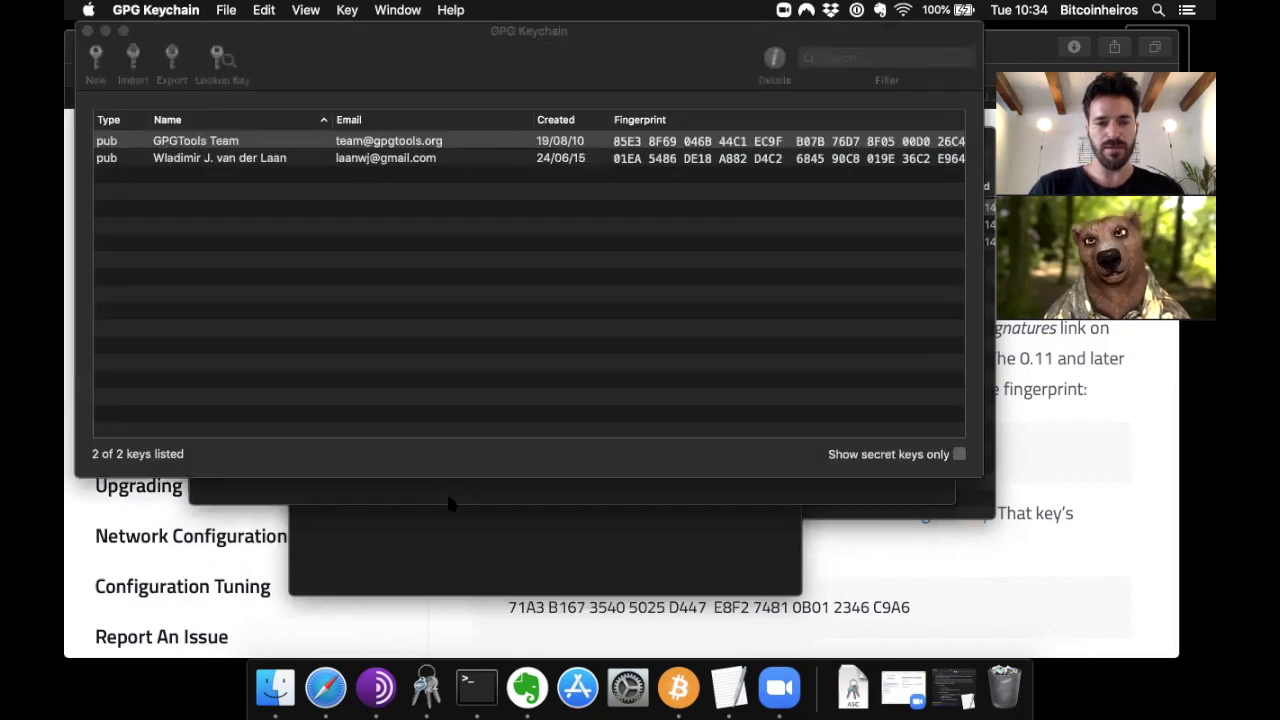
click(281, 162)
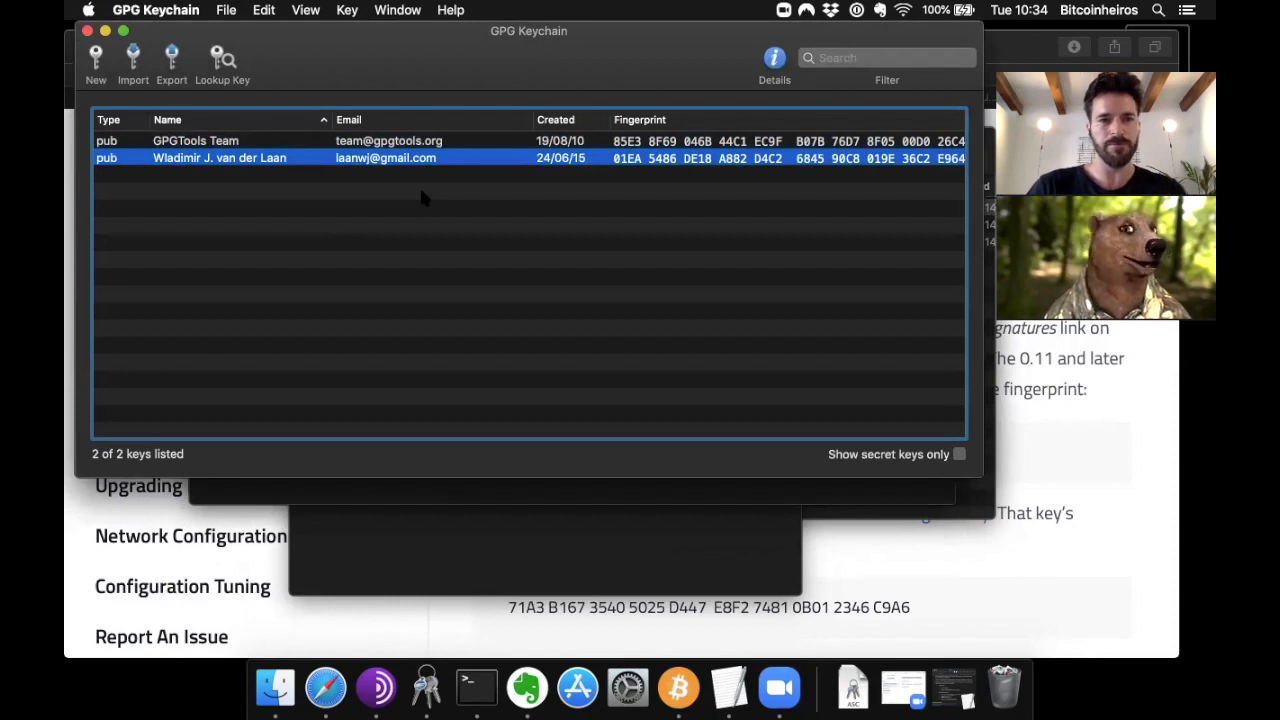
key(super+BackSpace)
click(597, 221)
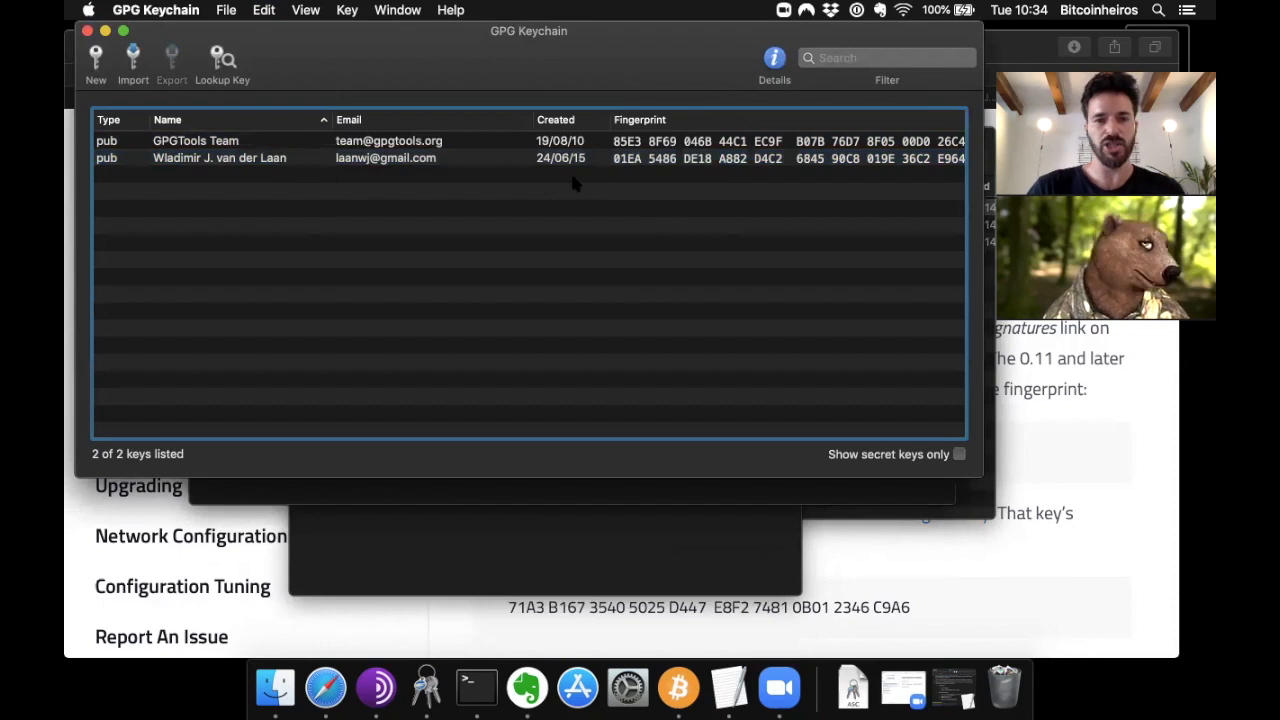
click(570, 163)
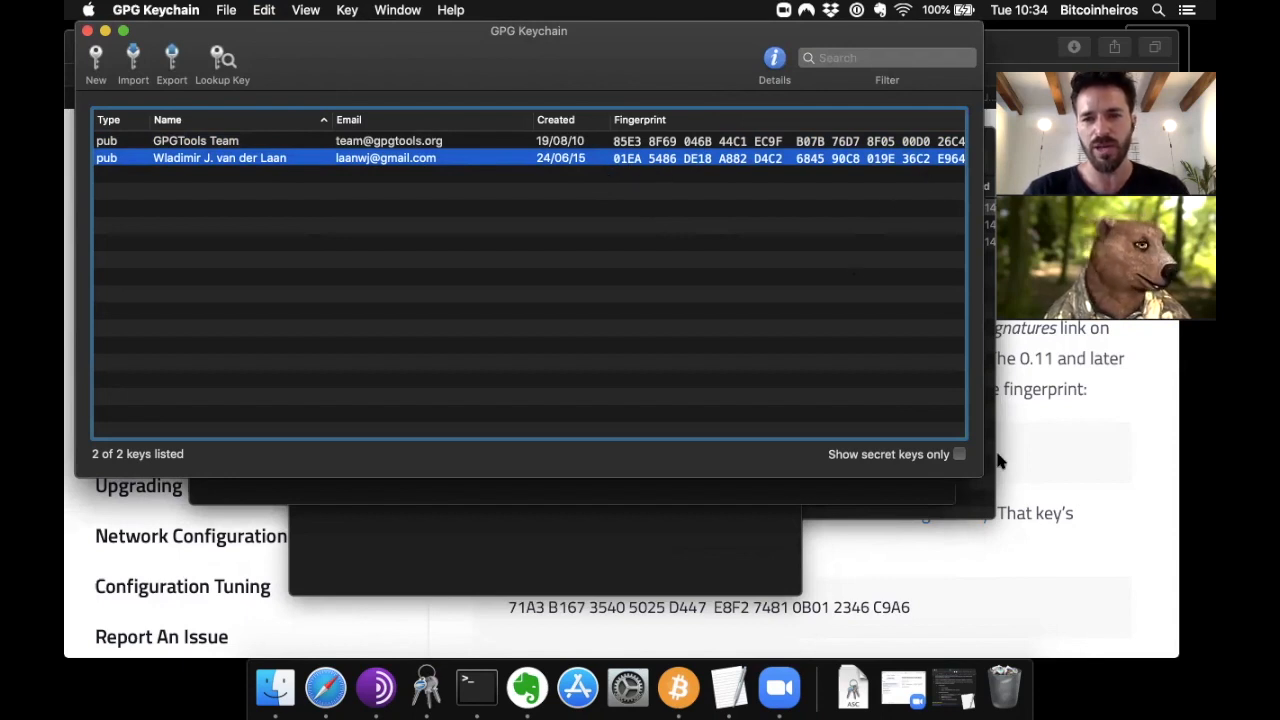
click(1104, 466)
drag(511, 461, 911, 461)
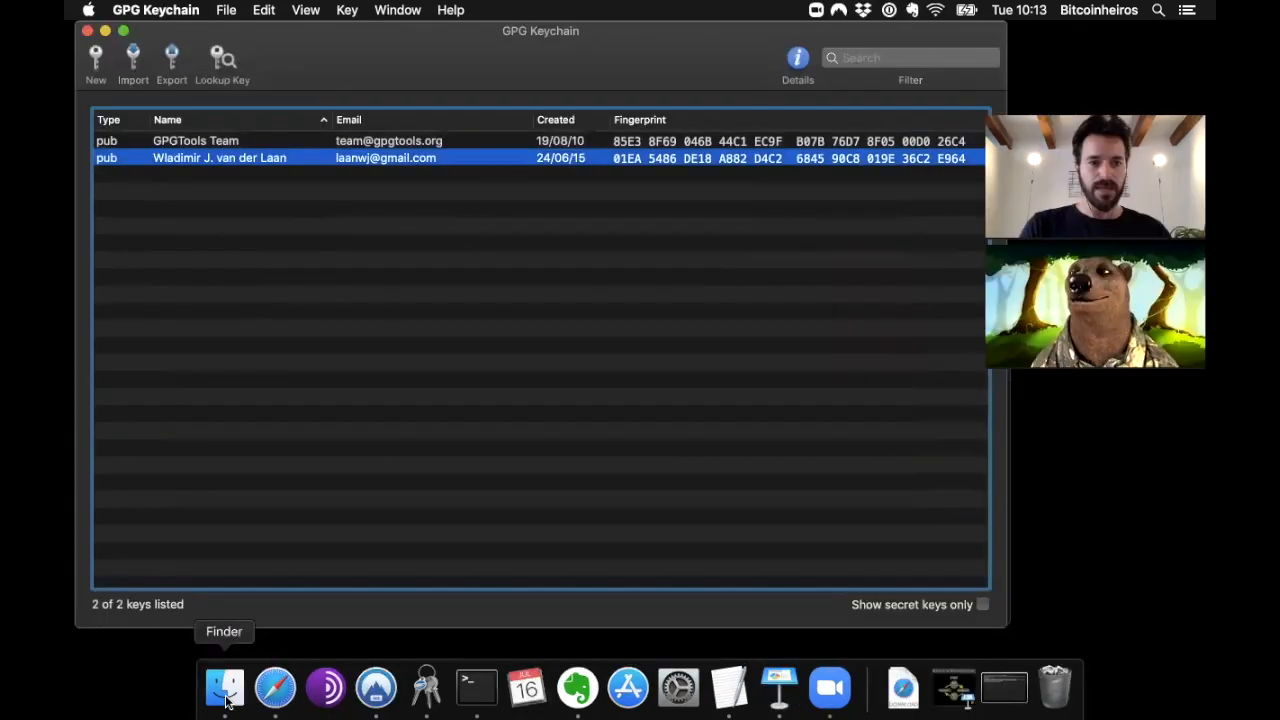
From Finder, verify the OpenPGP signature of SHA256SUMS.asc and reposition the verification results window to read the signer
click(225, 688)
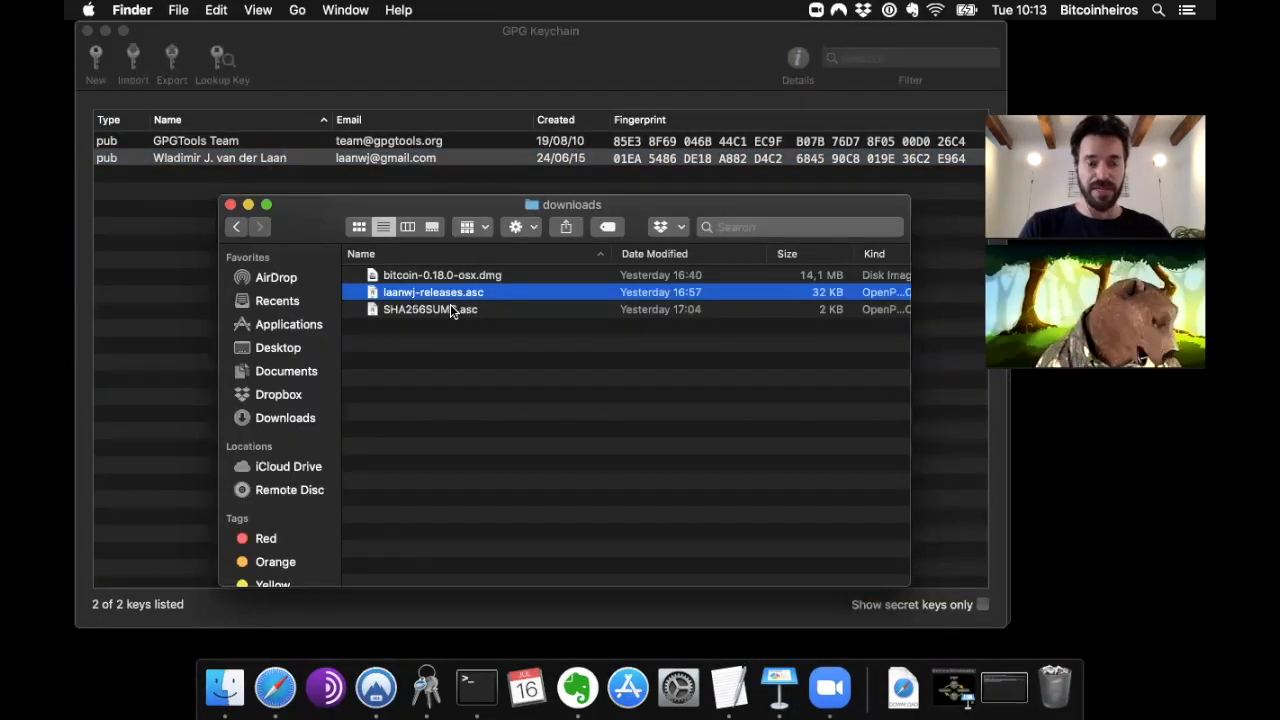
click(407, 313)
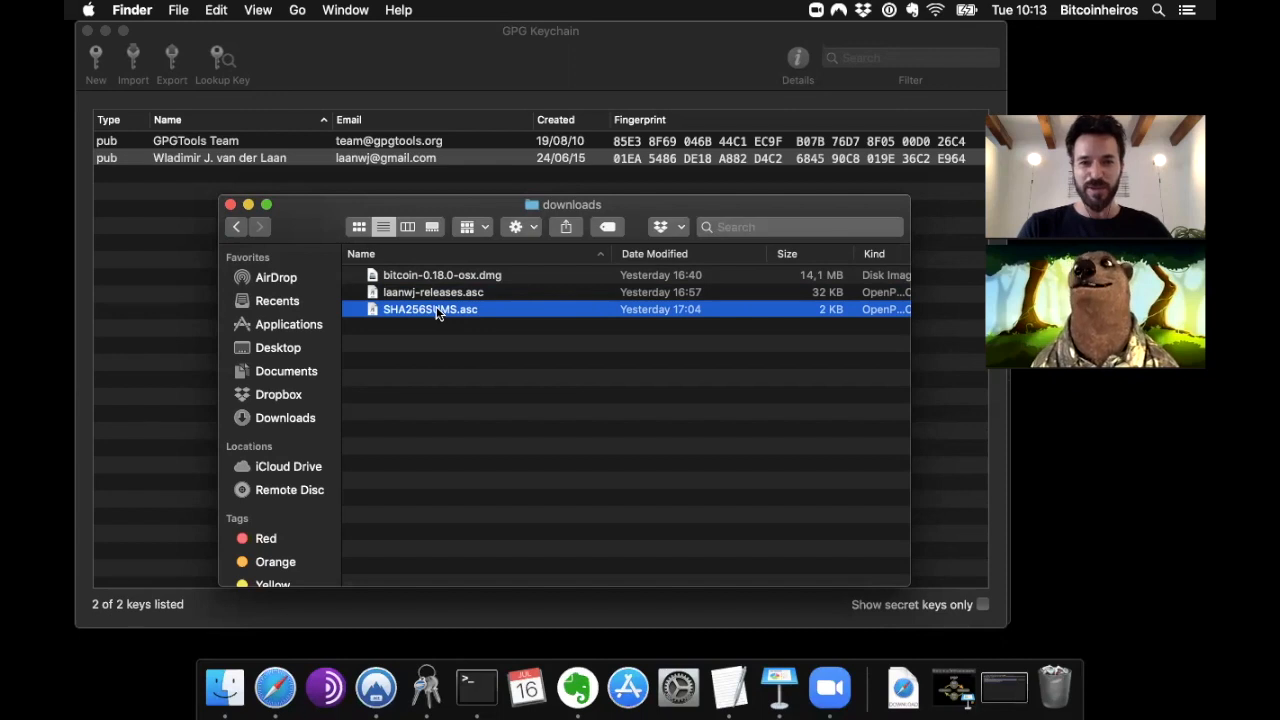
right_click(437, 313)
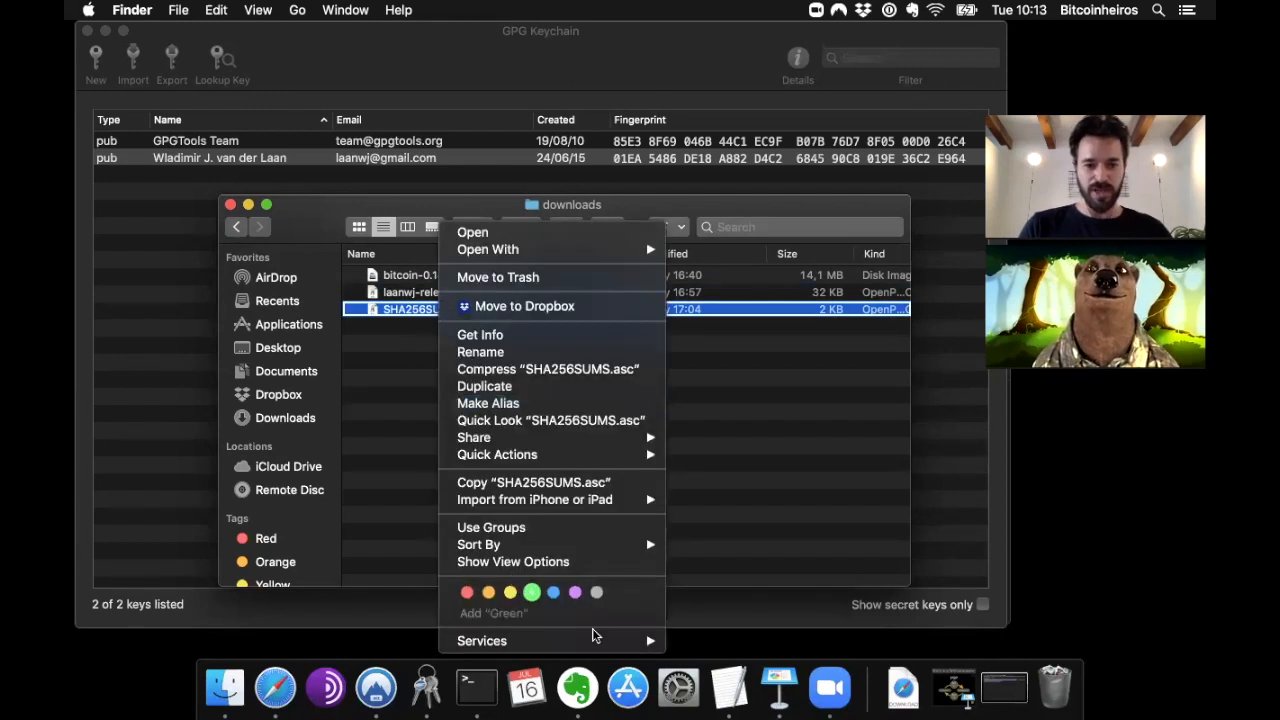
mouse_move(604, 640)
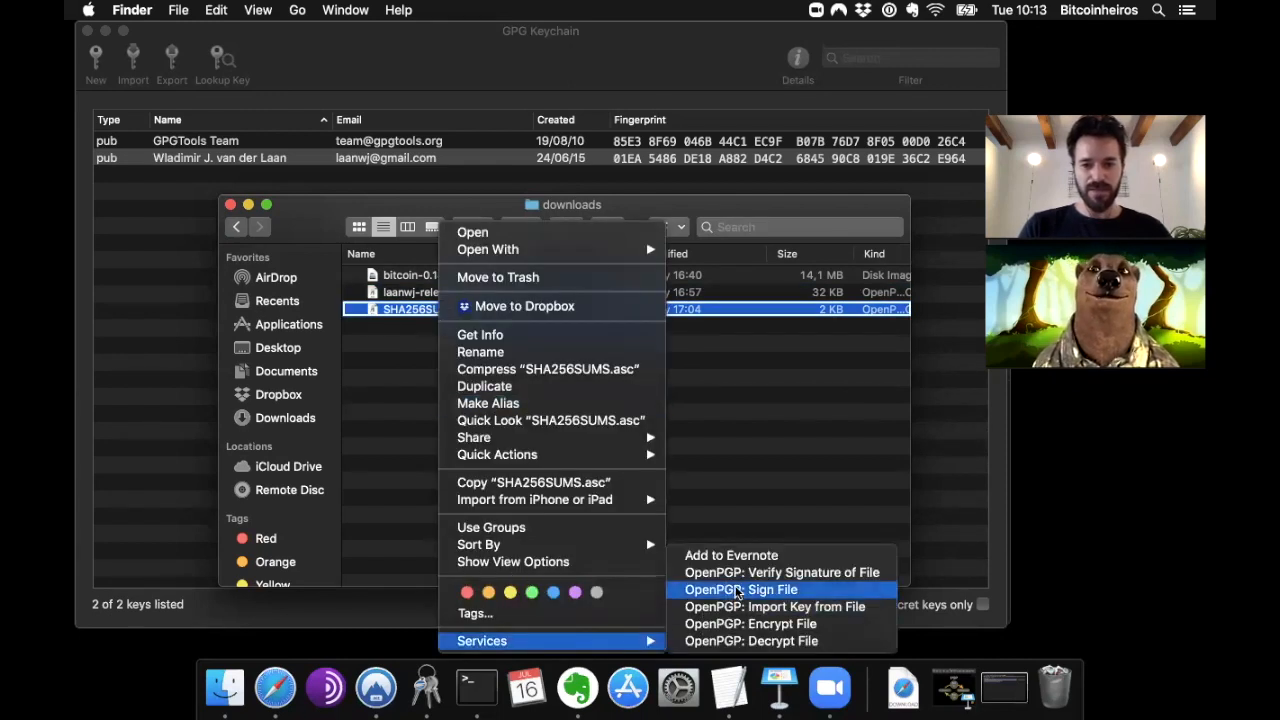
click(753, 578)
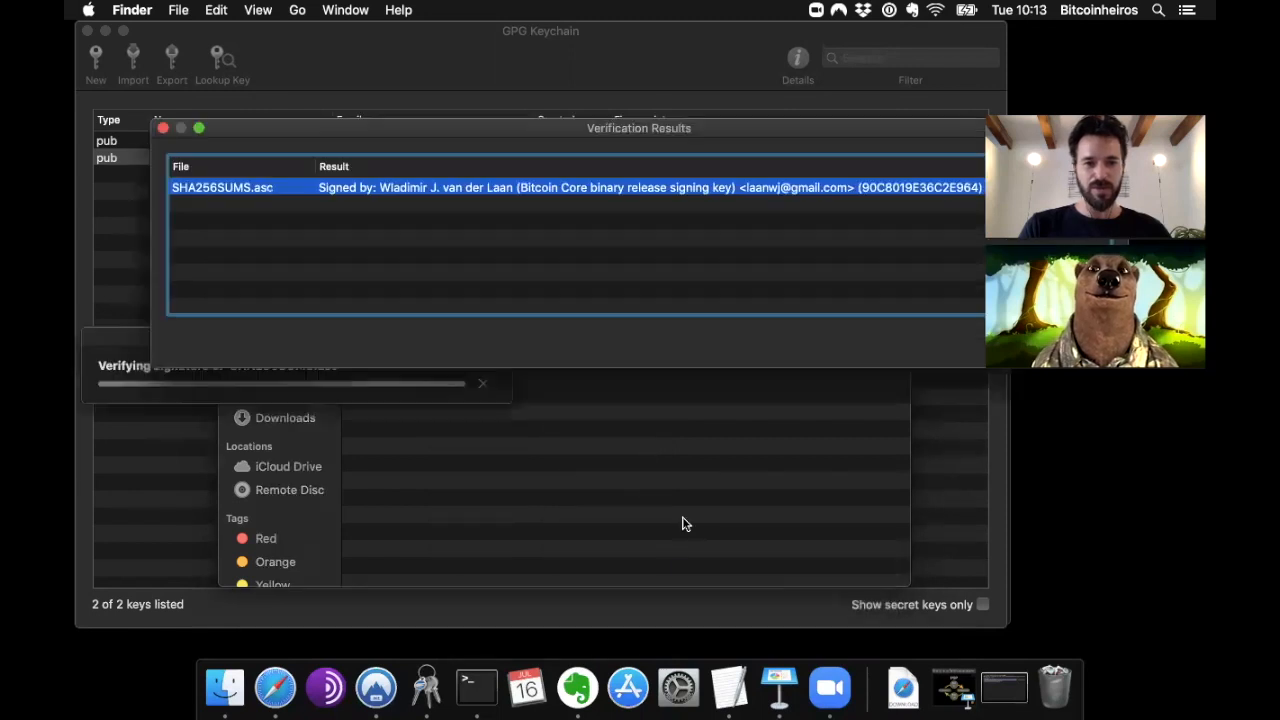
drag(720, 131, 600, 152)
drag(286, 149, 354, 152)
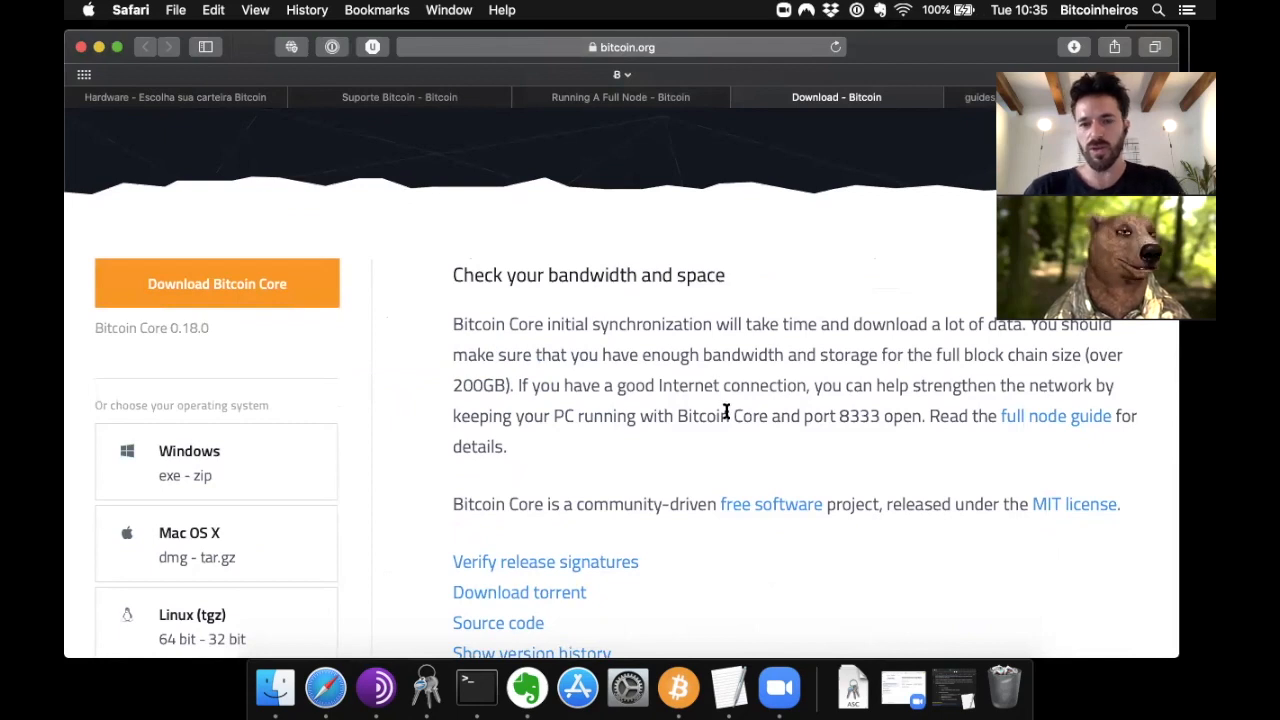
Switch to Bitcoin Core, then move and narrow its window so the download page's operating system choices stay visible beside it
click(275, 688)
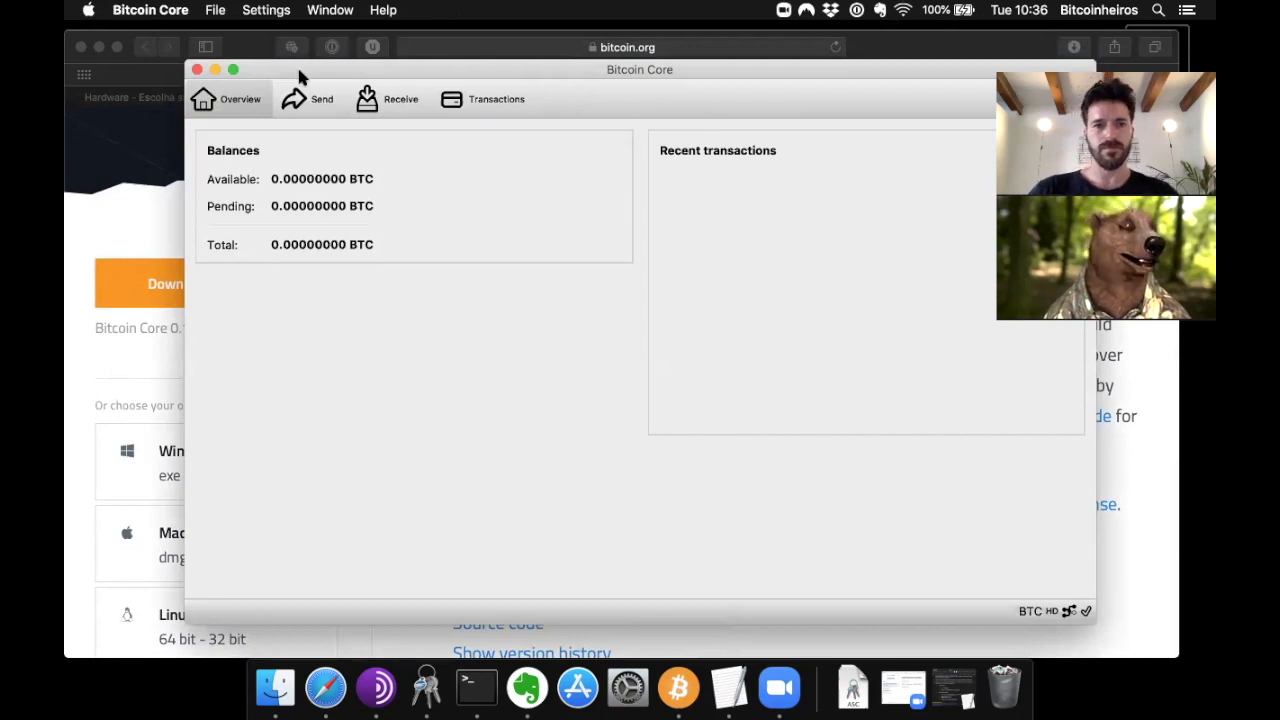
drag(298, 72, 276, 100)
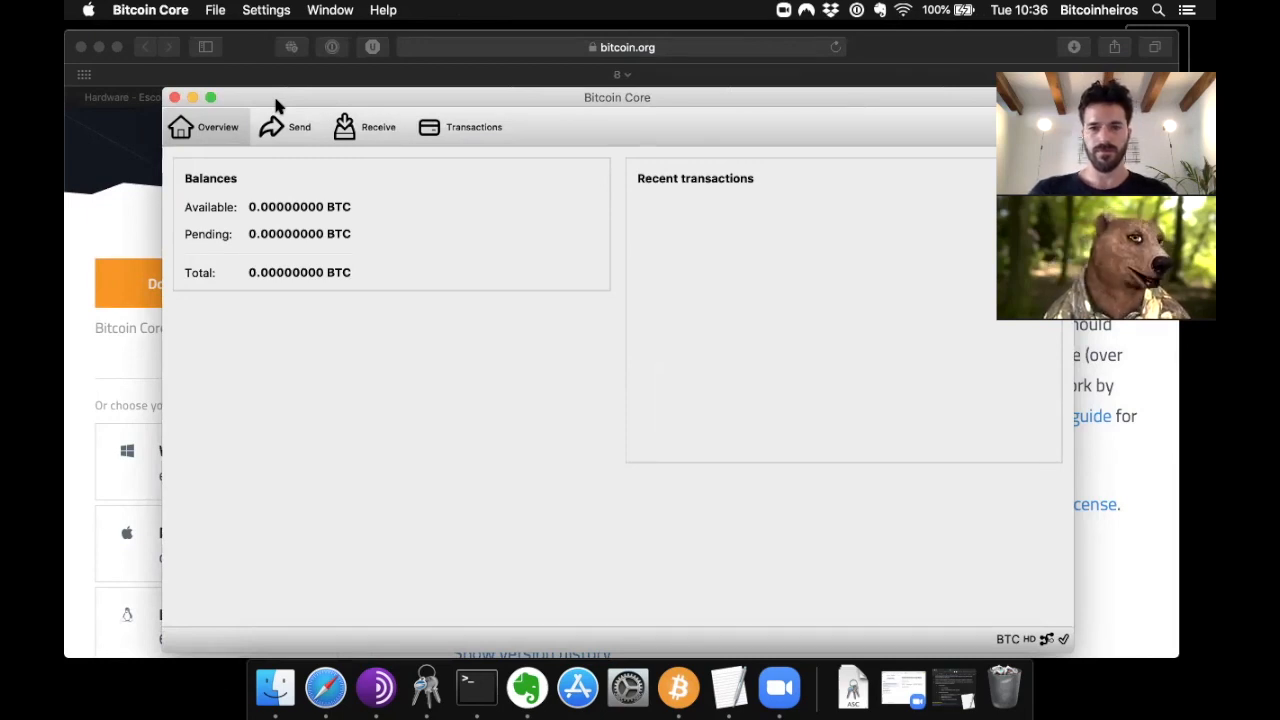
drag(278, 95, 399, 101)
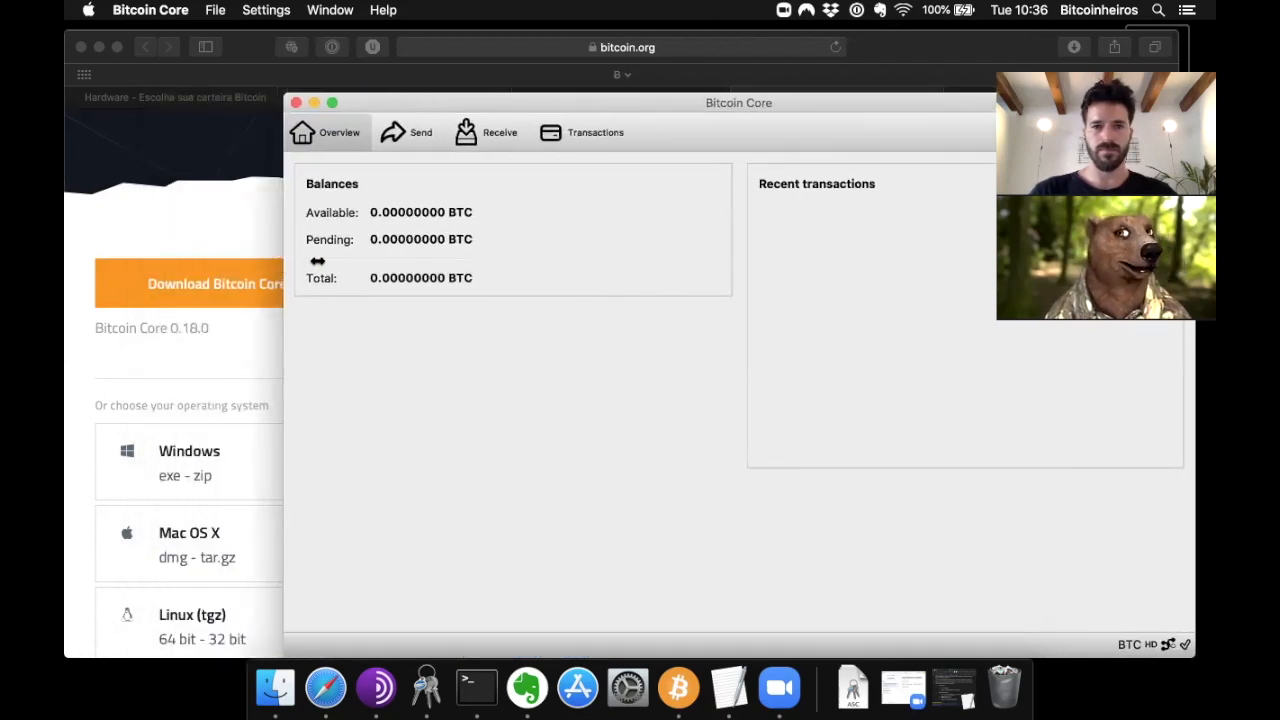
drag(281, 291, 296, 303)
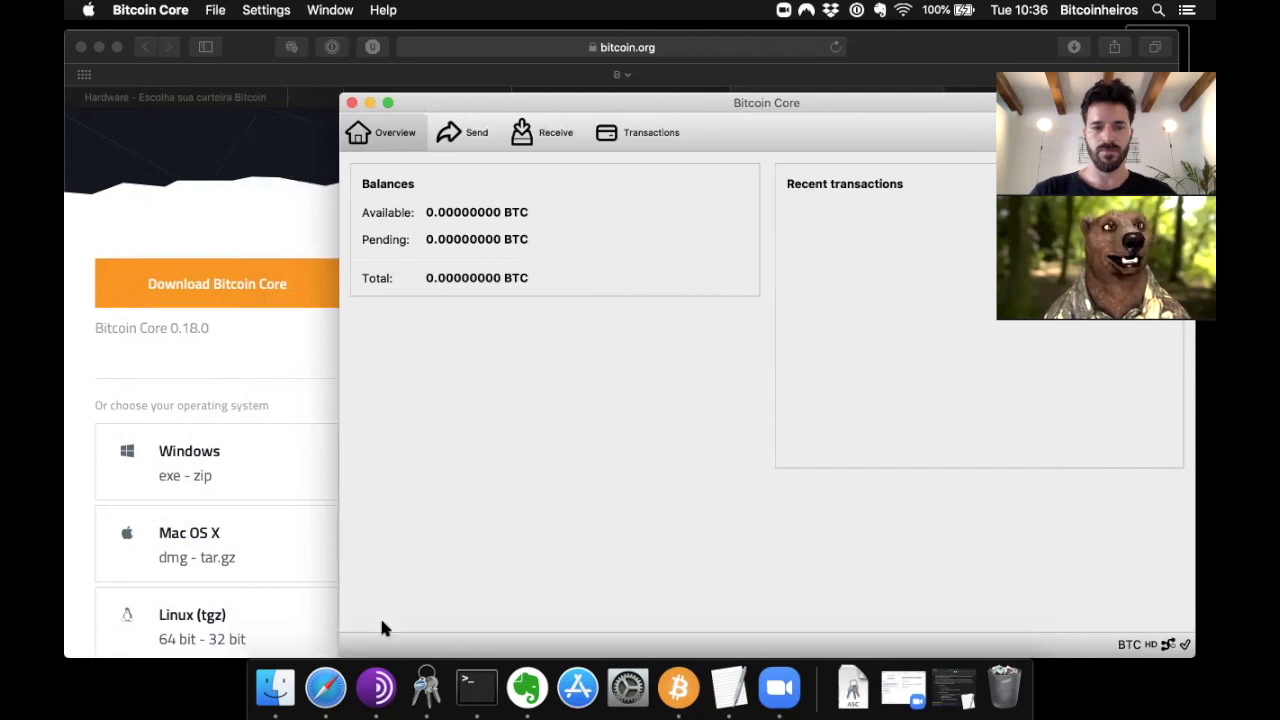
Minimize the Downloads folder window and the SHA256SUMS.asc text window to clear the view of Bitcoin Core
click(275, 688)
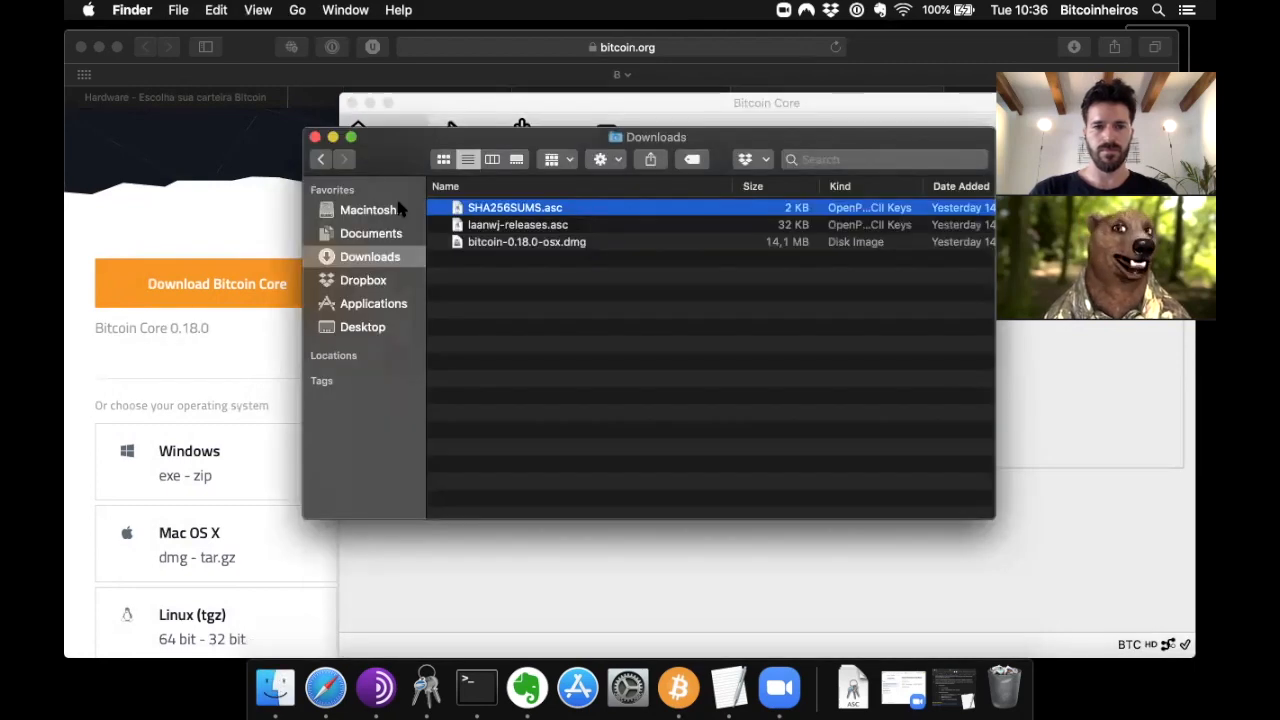
key(ctrl+Up)
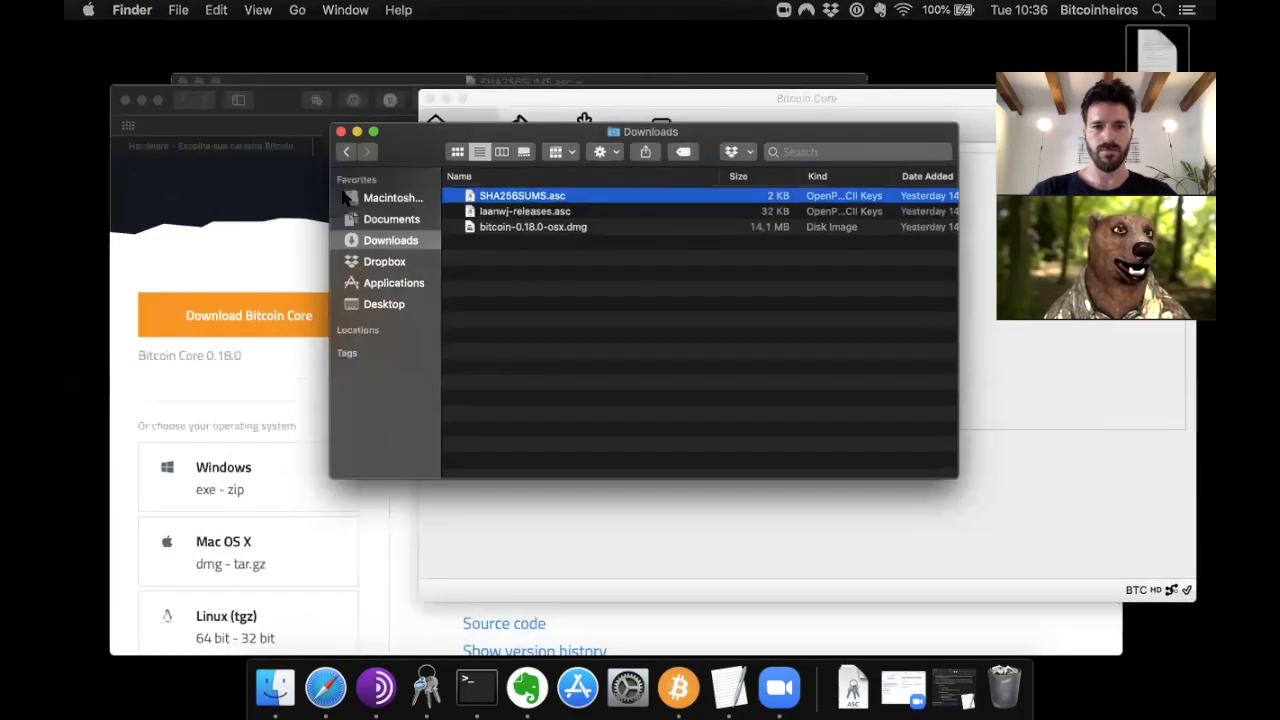
click(340, 185)
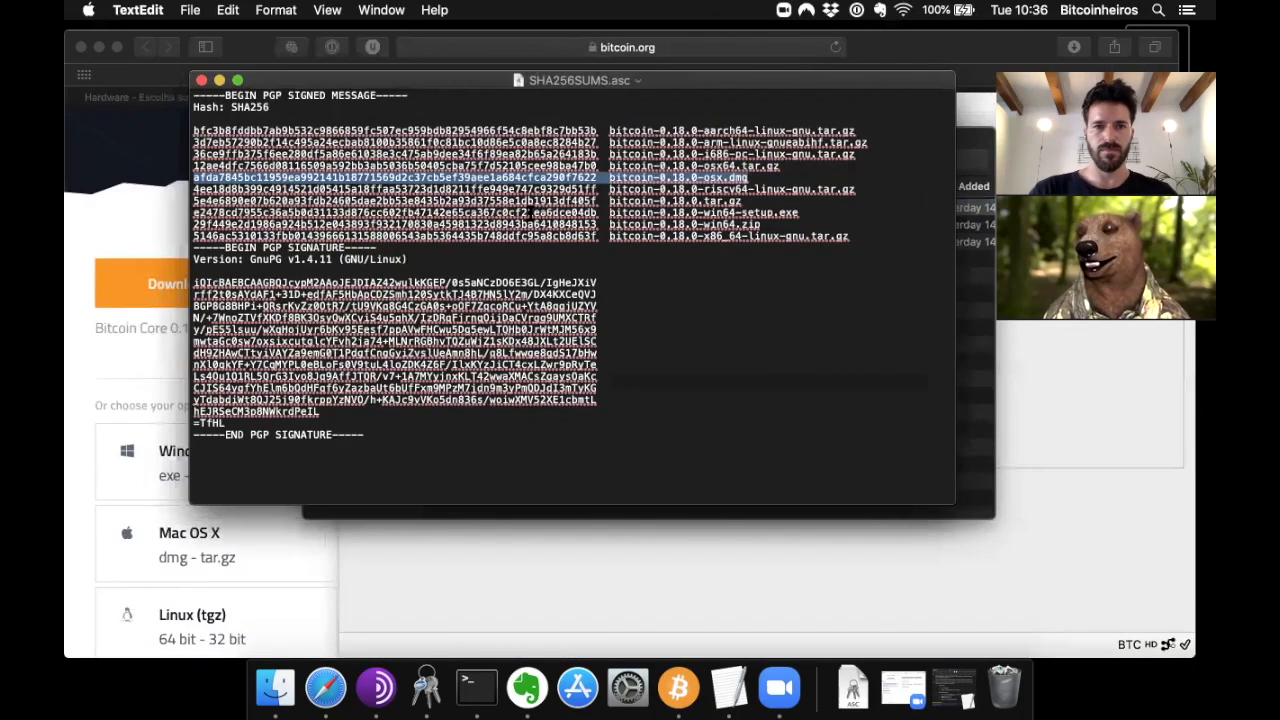
key(ctrl+Up)
key(Escape)
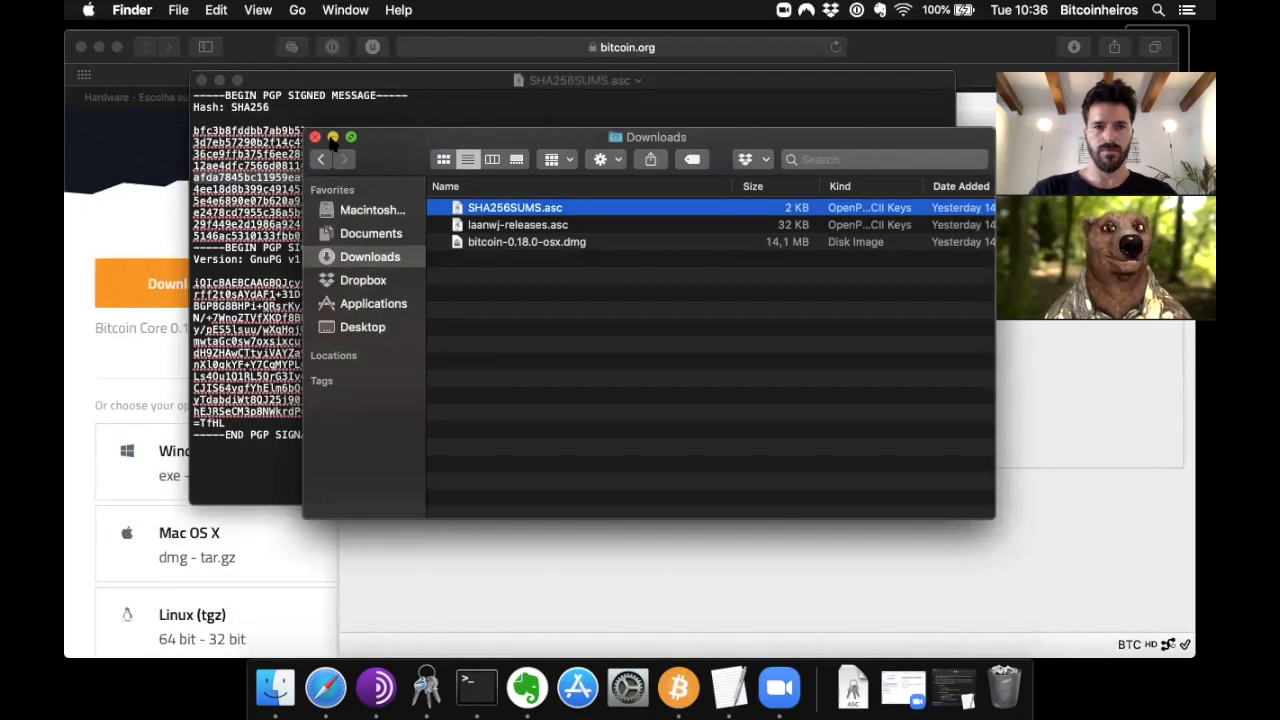
click(215, 92)
click(219, 80)
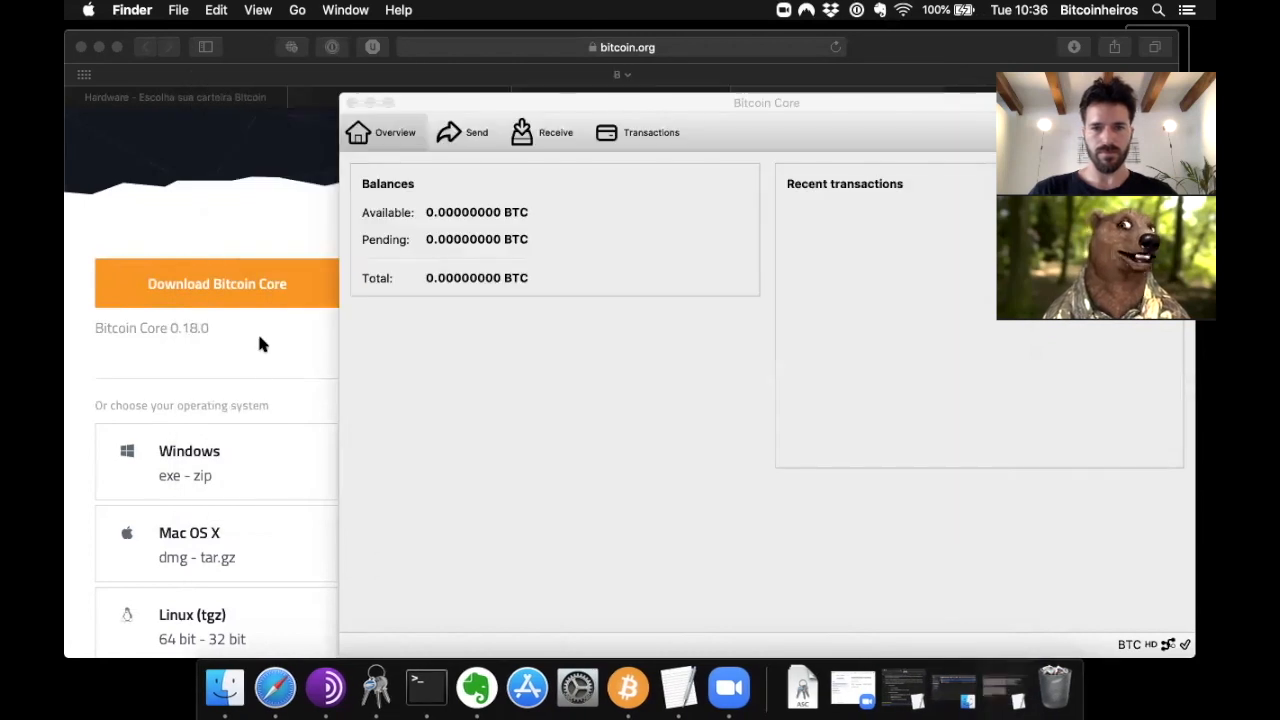
Bring Bitcoin Core back in front of the Terminal and Downloads windows and move its window so it covers them
key(ctrl+Up)
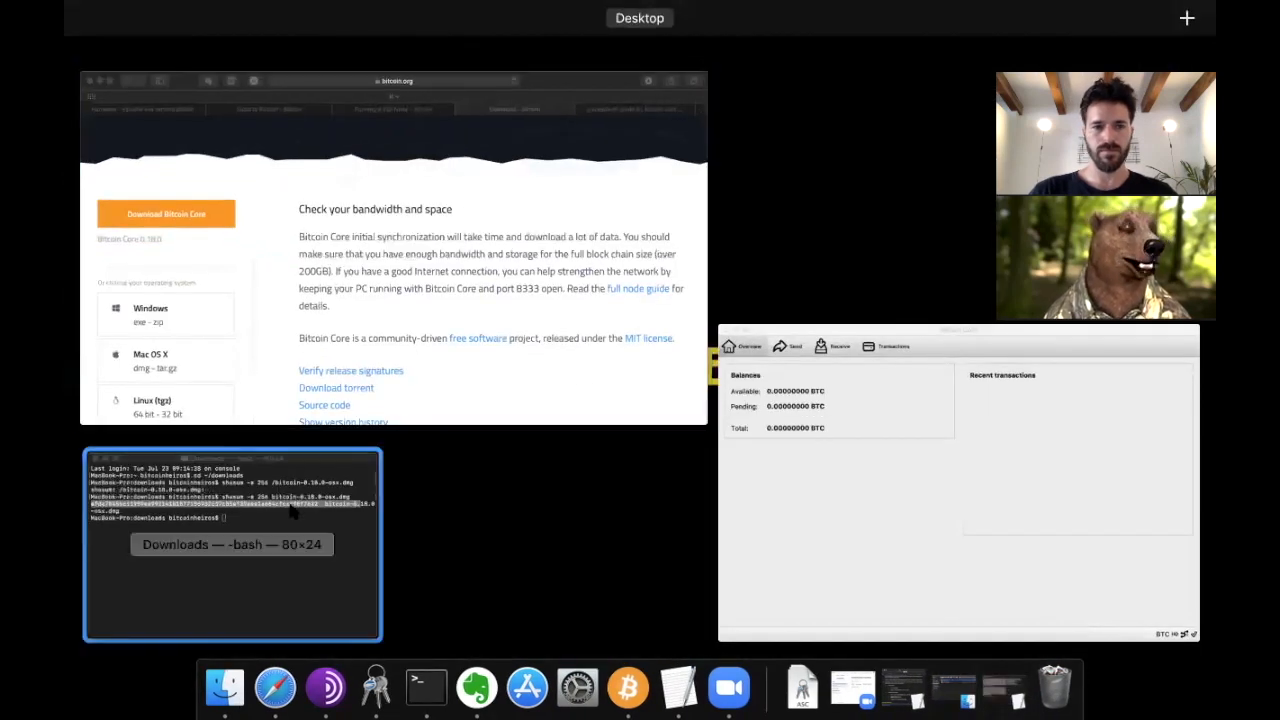
click(245, 530)
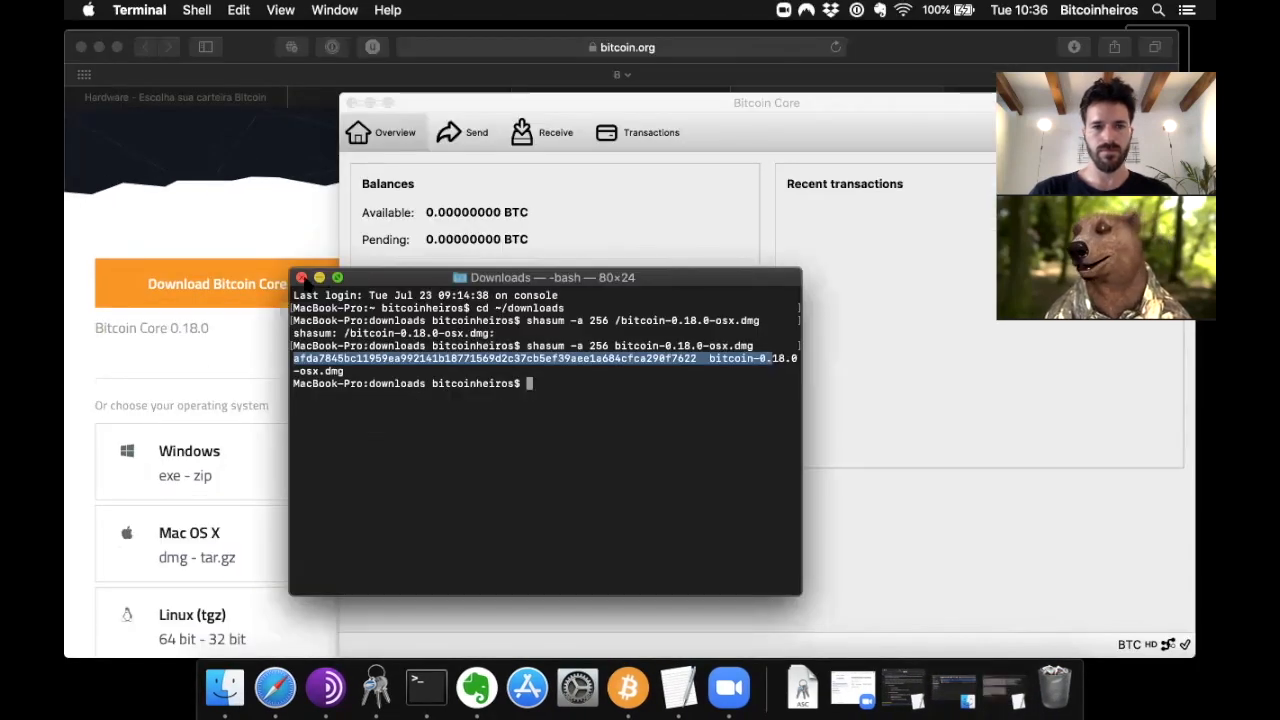
click(225, 686)
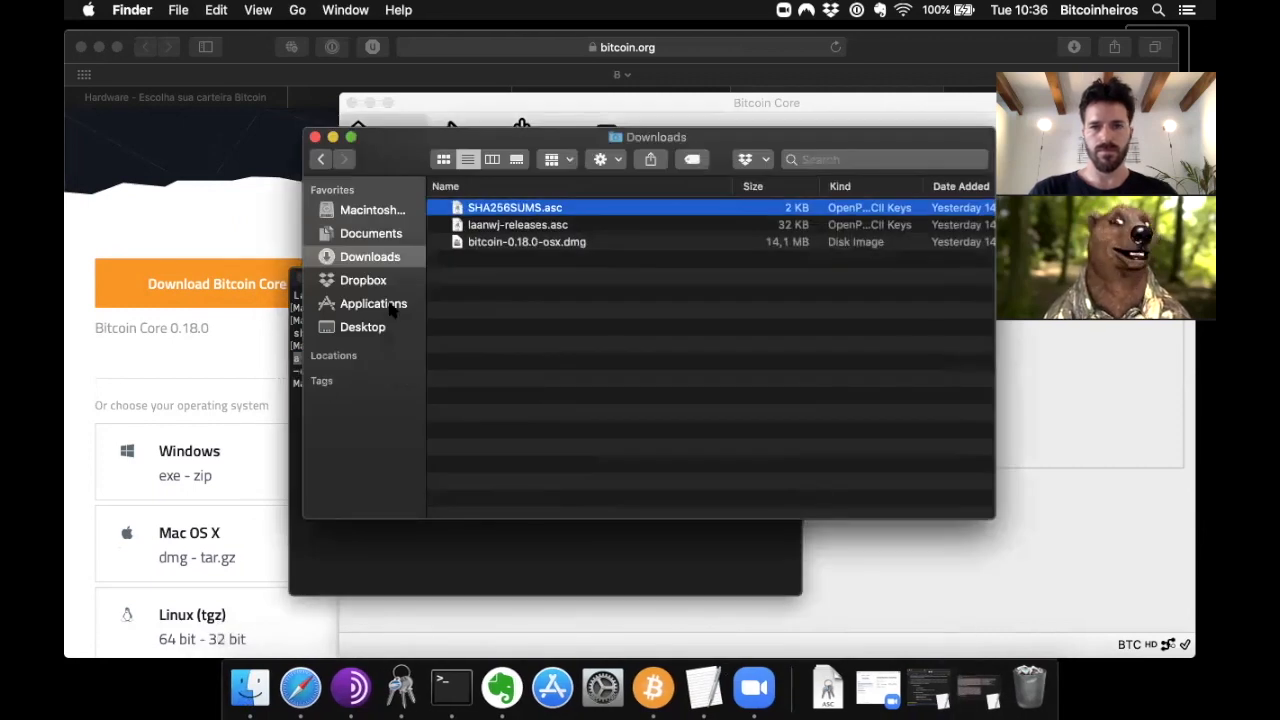
mouse_move(409, 360)
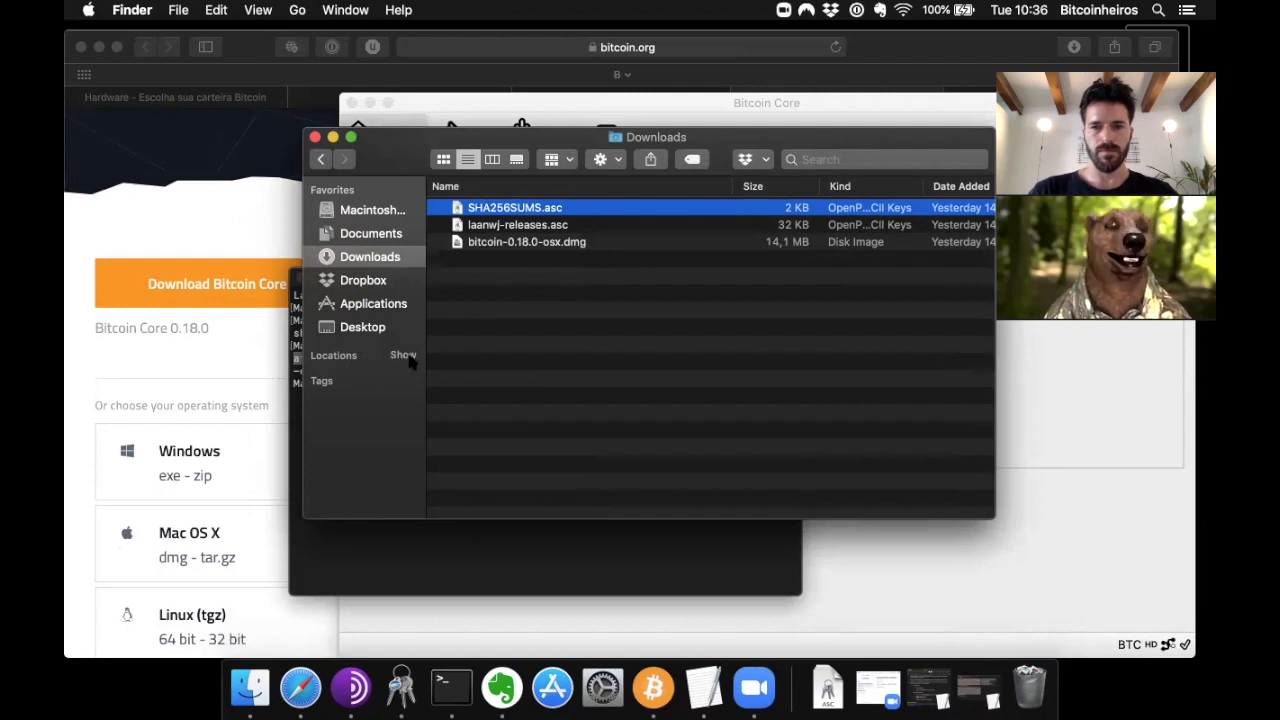
click(1093, 494)
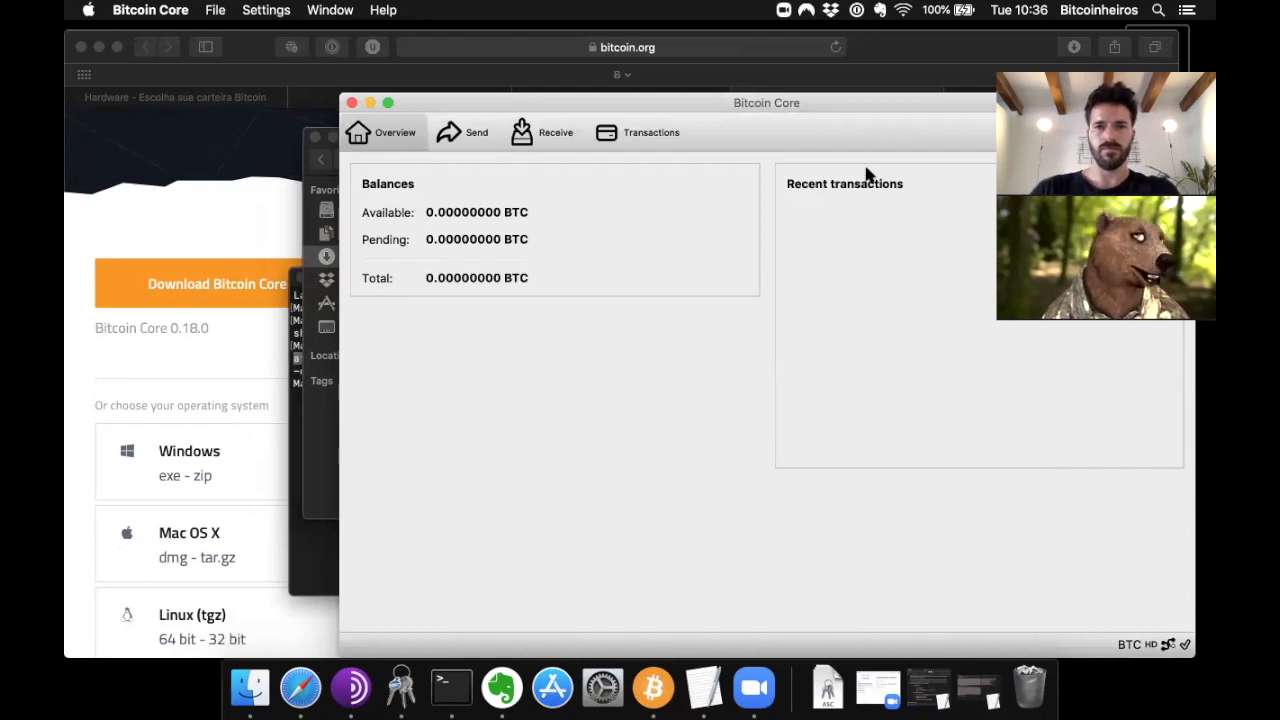
drag(862, 101, 713, 101)
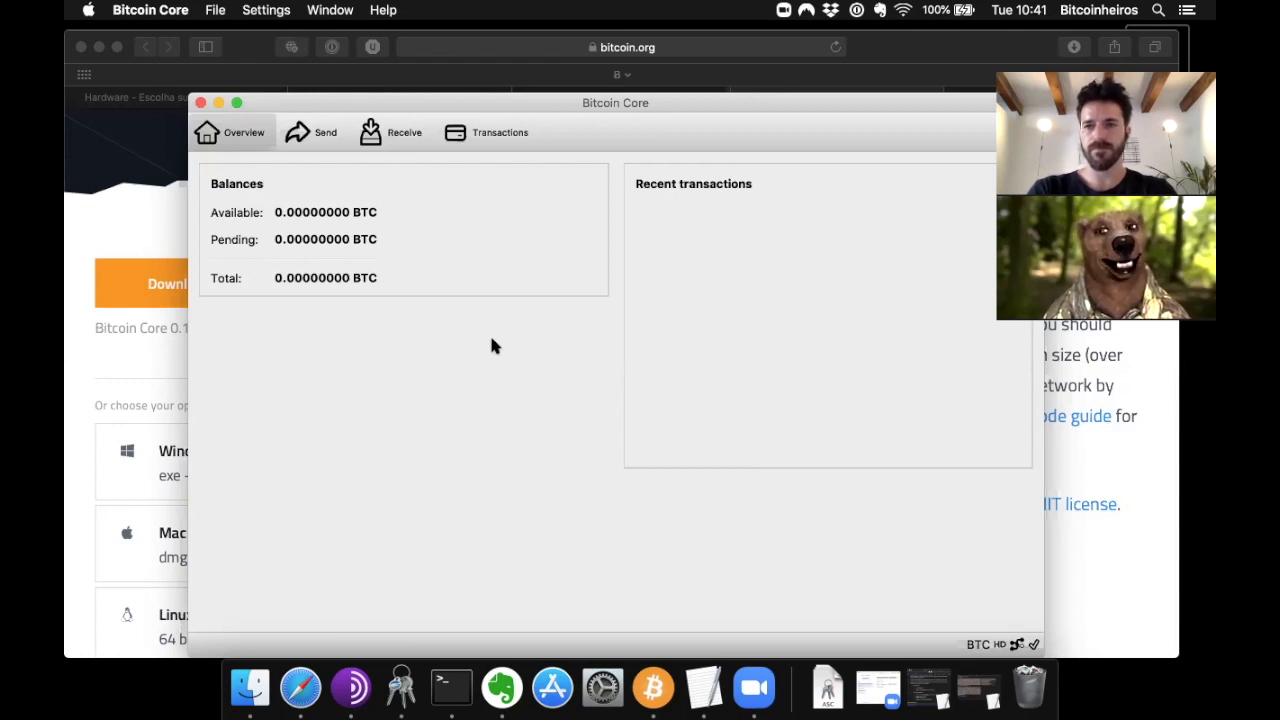
In Finder, go to the bitcoin folder on the HDD drive and open its bitcoin.conf file in TextEdit
click(250, 687)
click(372, 400)
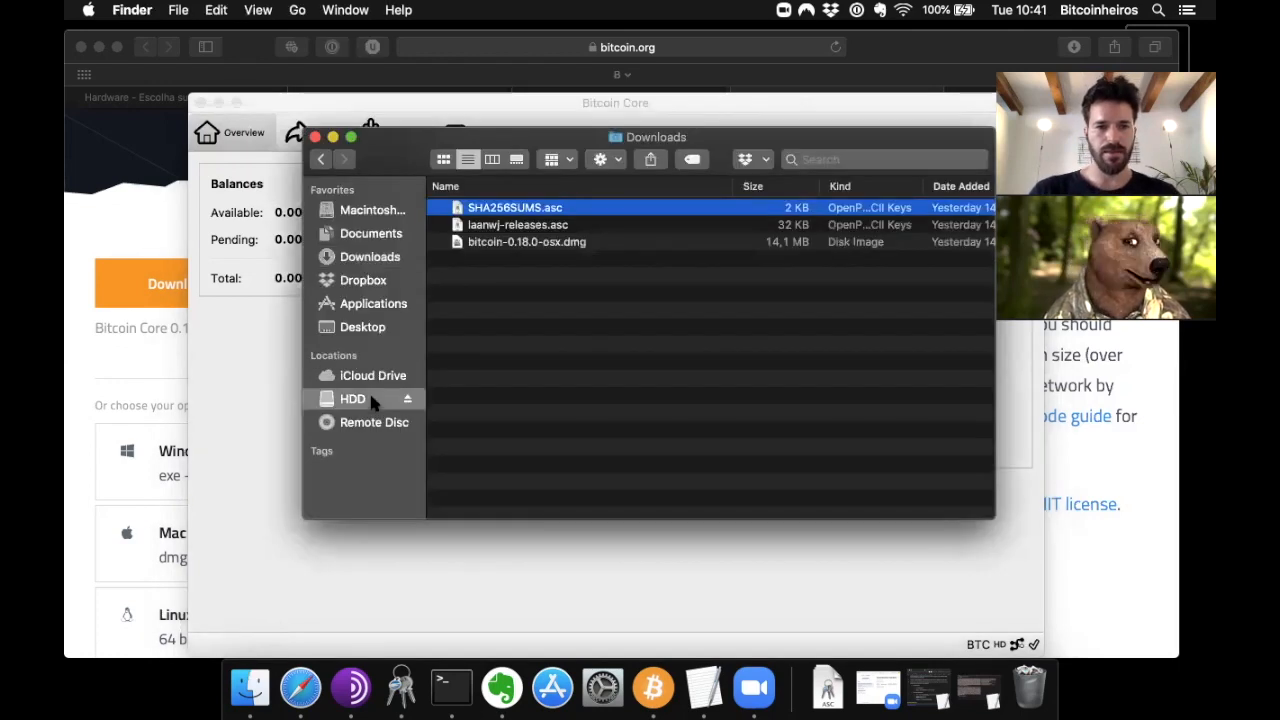
double_click(491, 242)
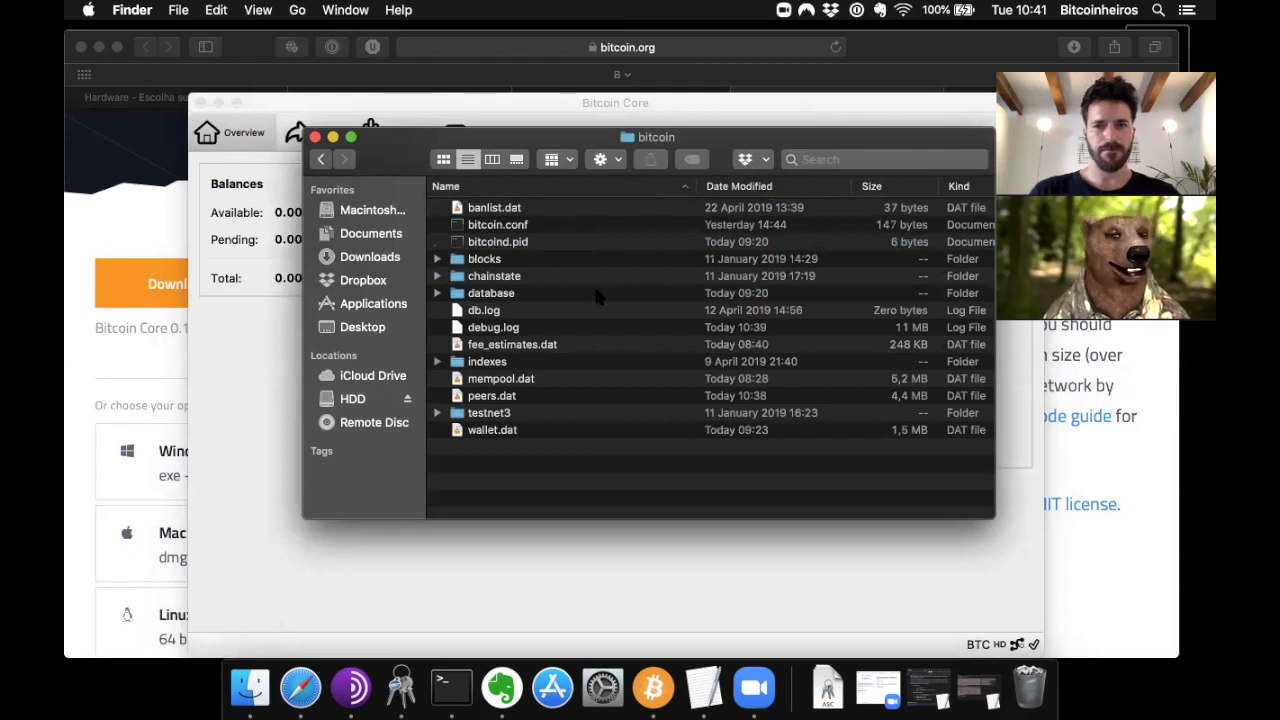
click(538, 227)
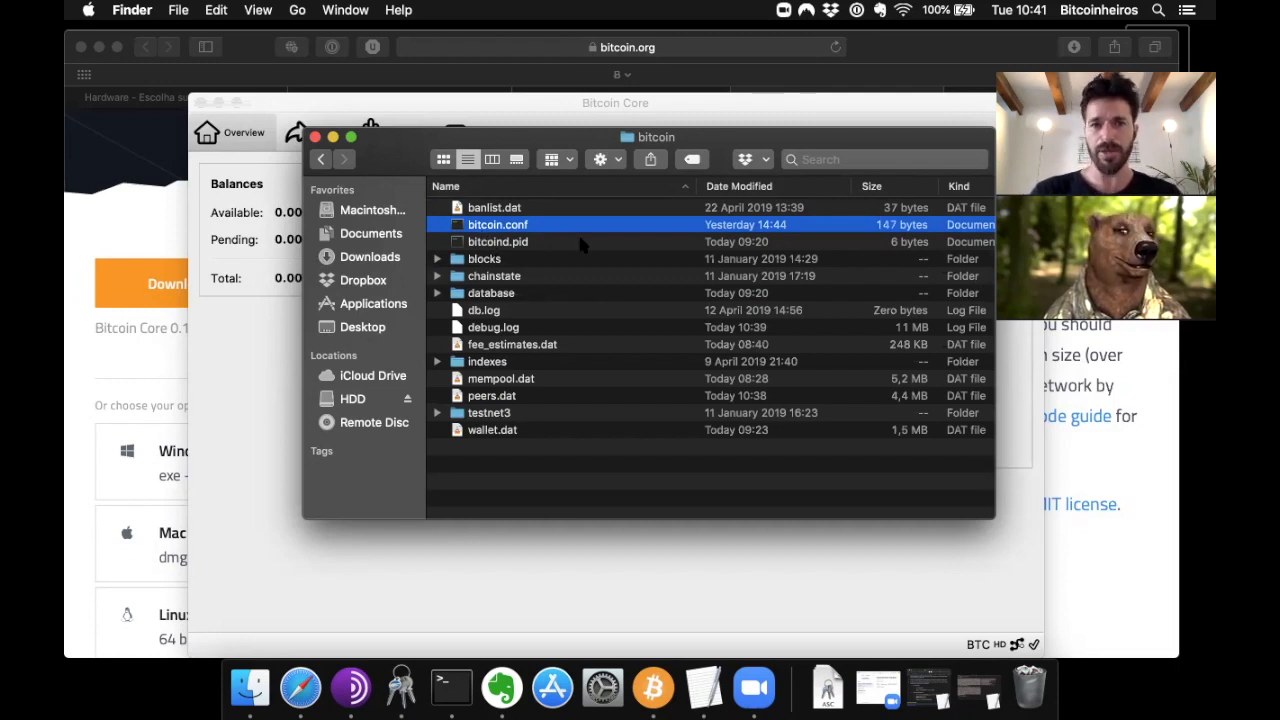
right_click(515, 228)
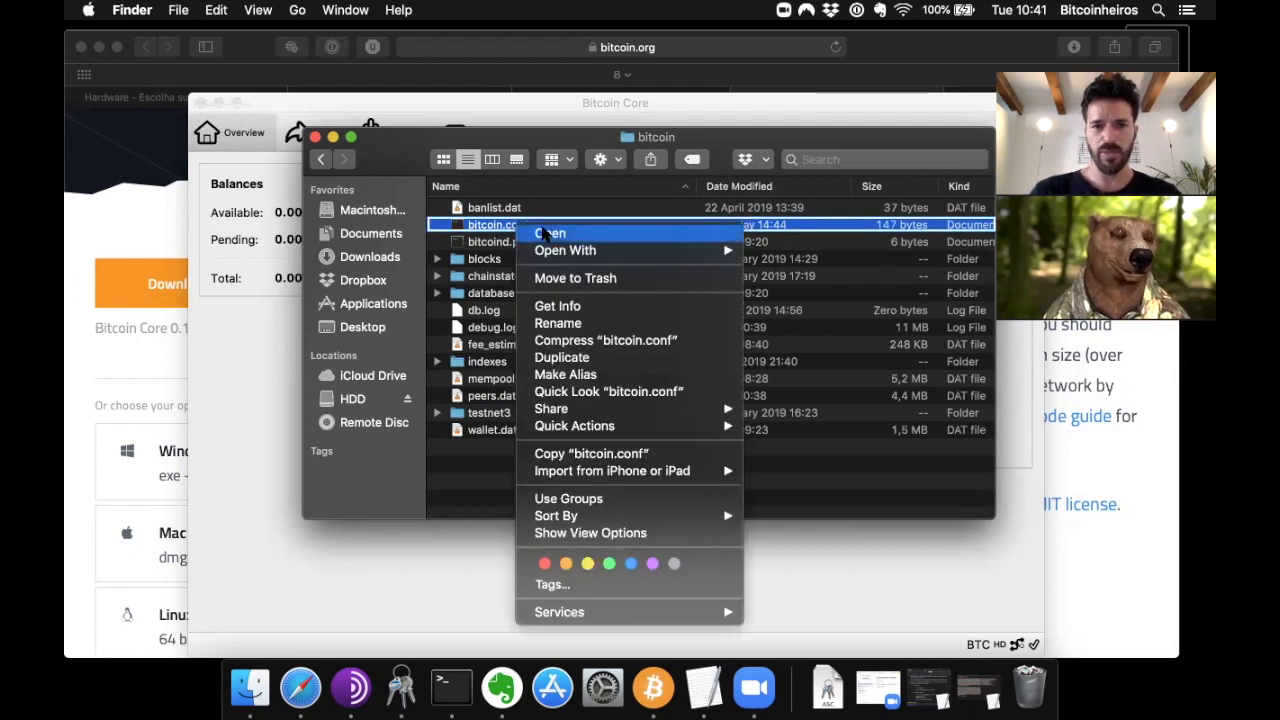
mouse_move(705, 250)
click(829, 251)
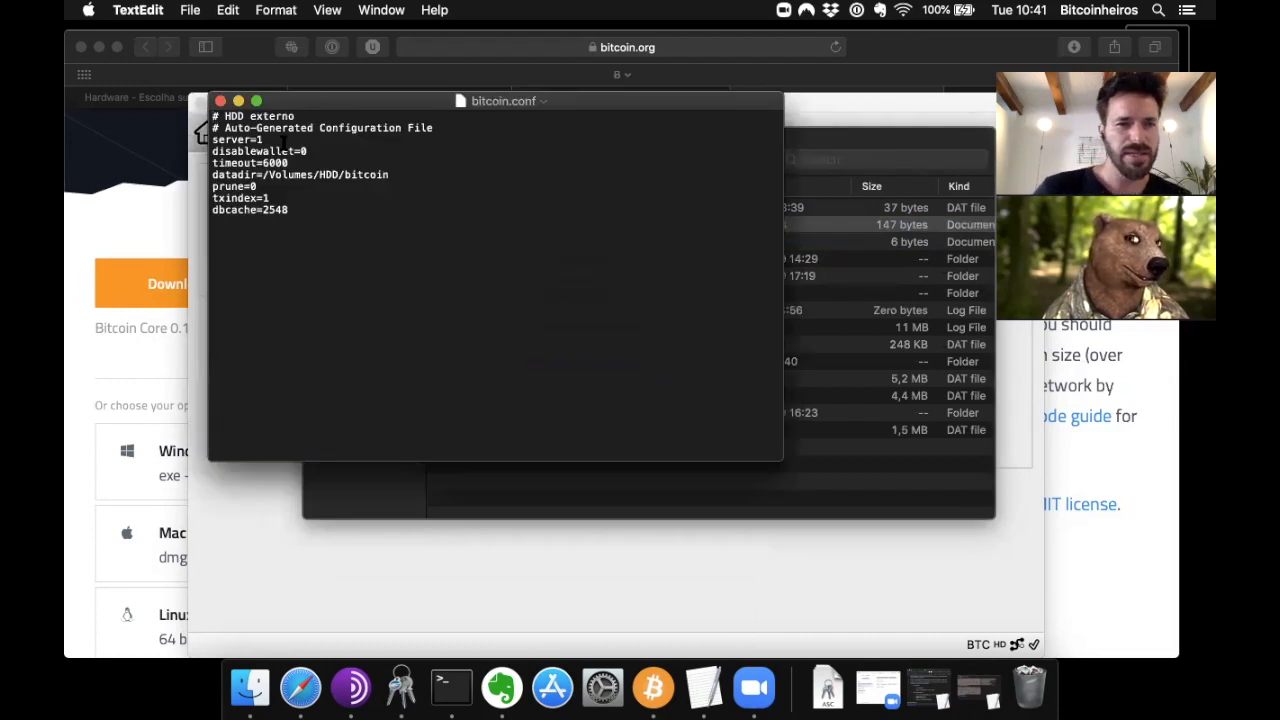
In bitcoin.conf, change txindex to 0 and back to 1, then close the file and revert the edits
click(281, 197)
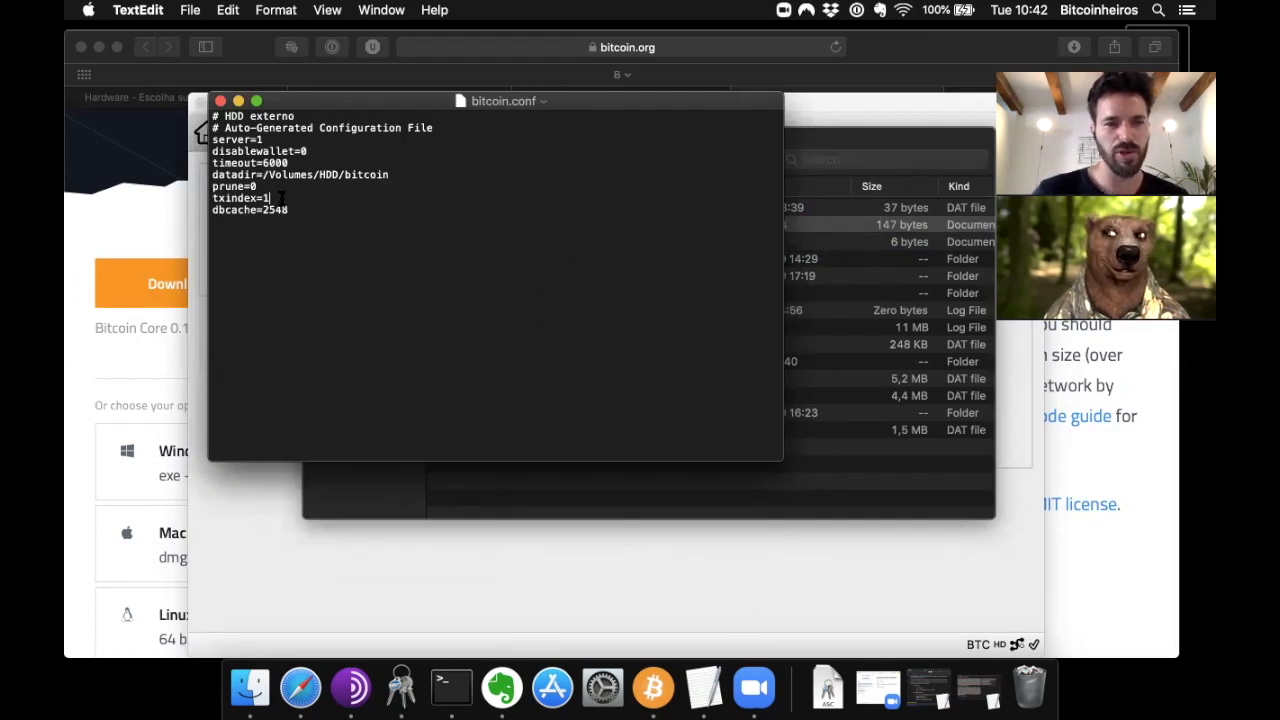
key(BackSpace)
text(0)
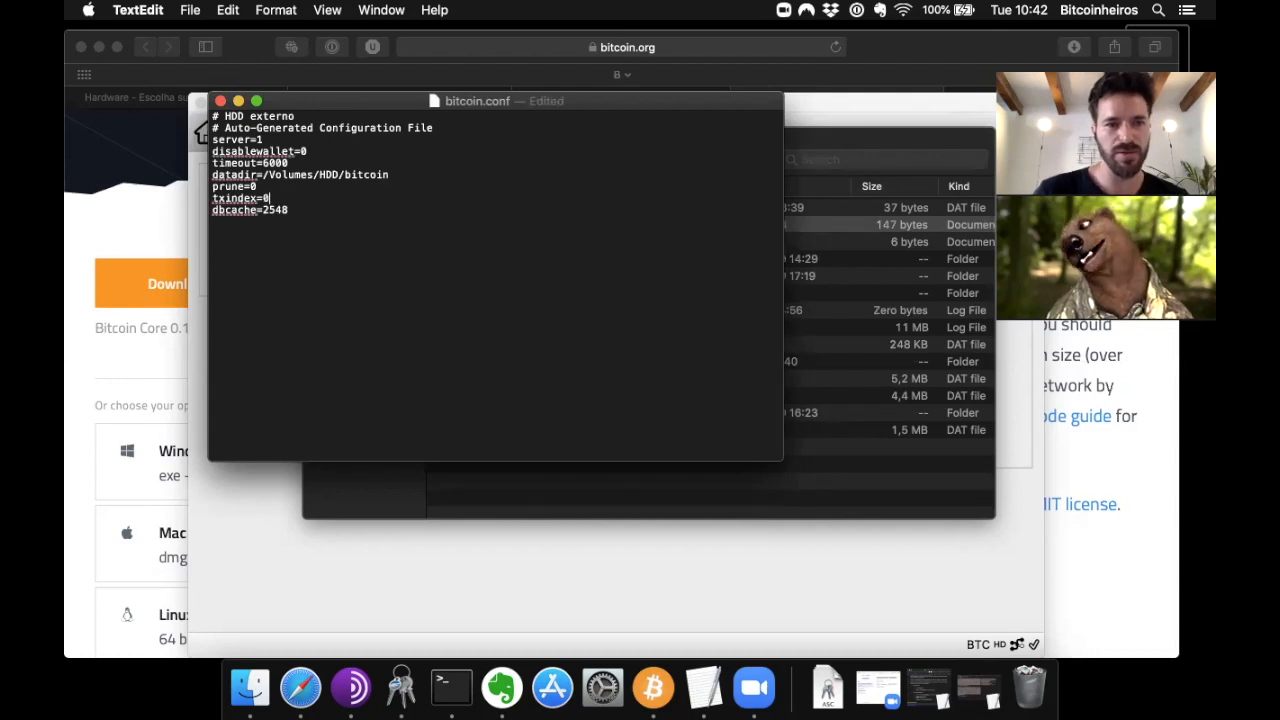
key(BackSpace)
text(1)
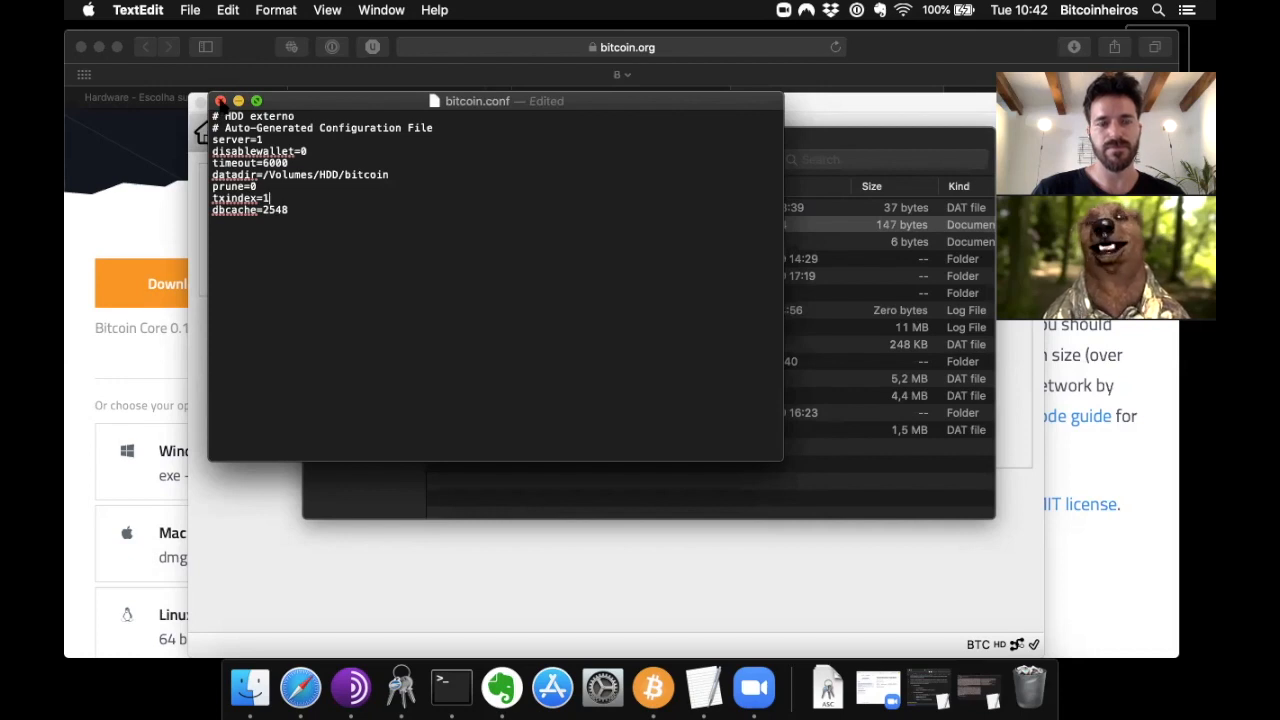
click(221, 101)
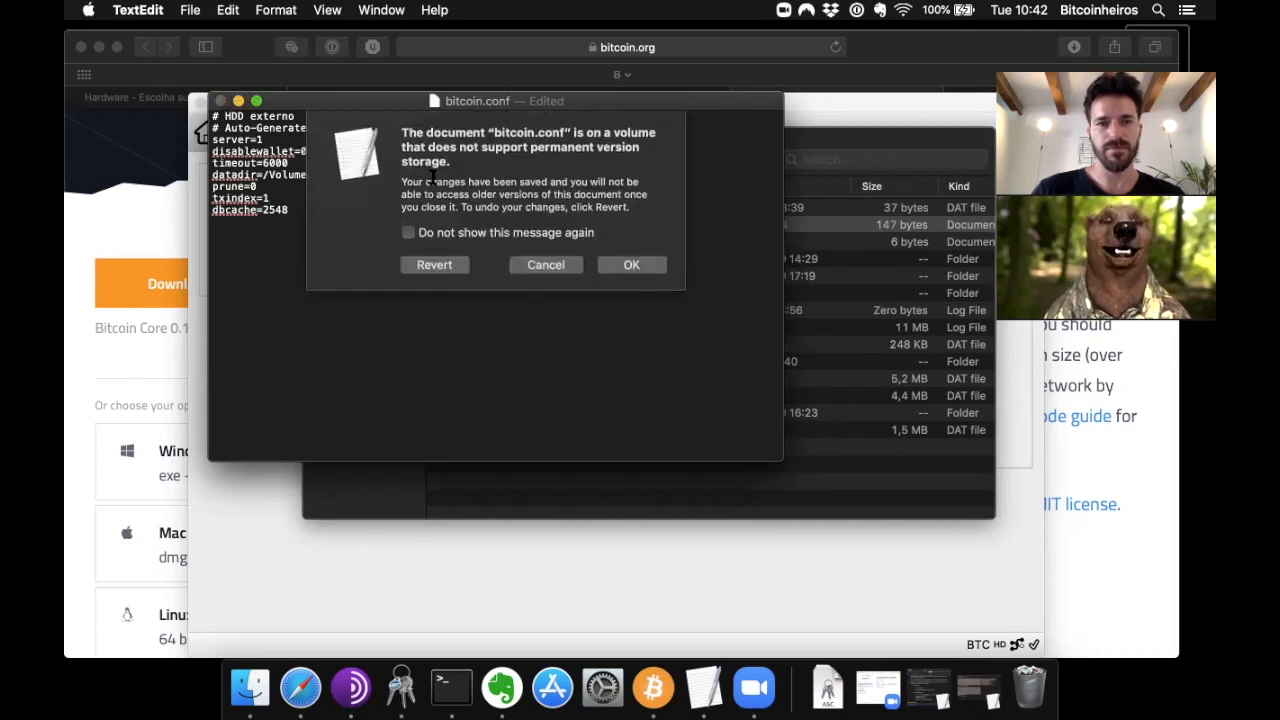
click(460, 266)
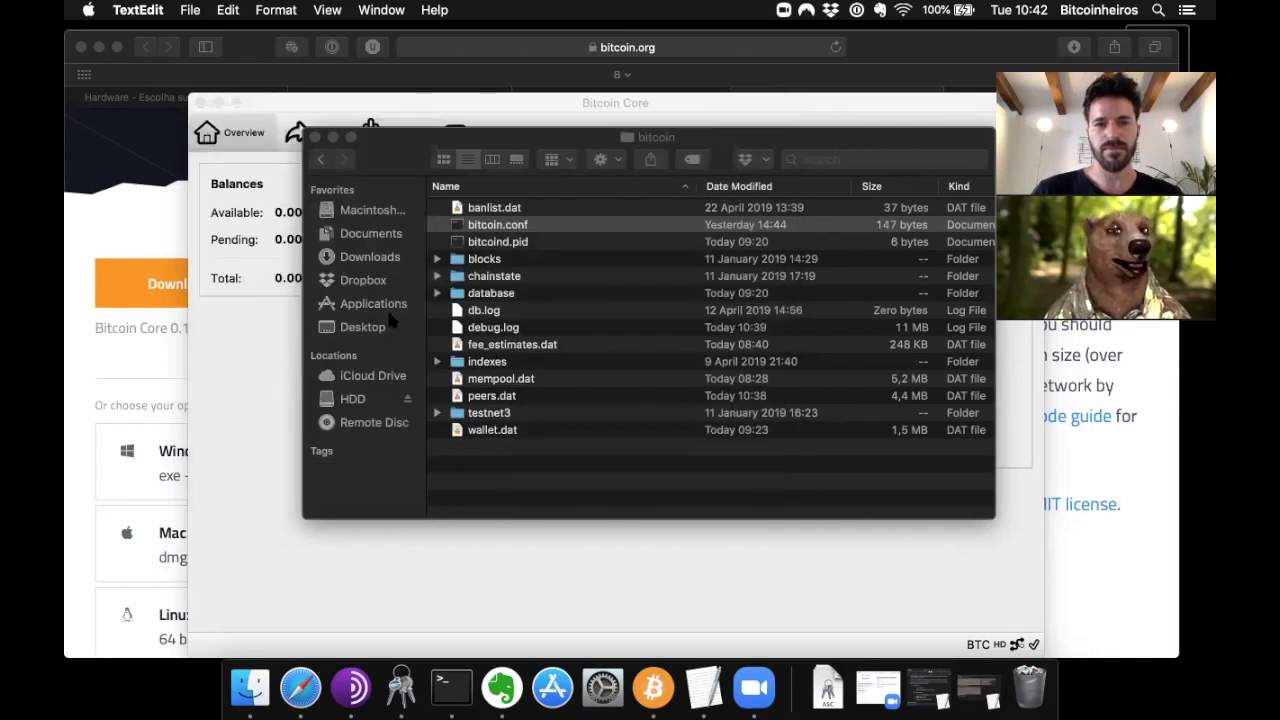
Return to Bitcoin Core and check its network connection and synchronization status indicators
click(253, 364)
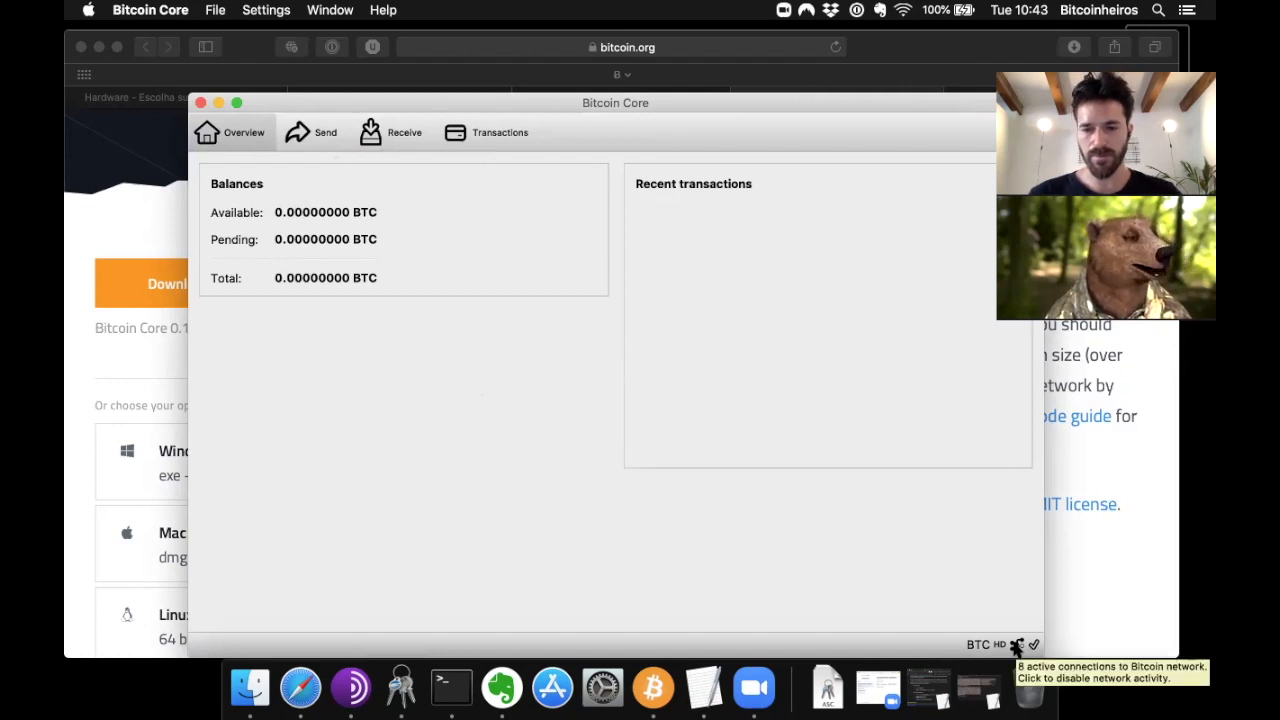
click(1017, 647)
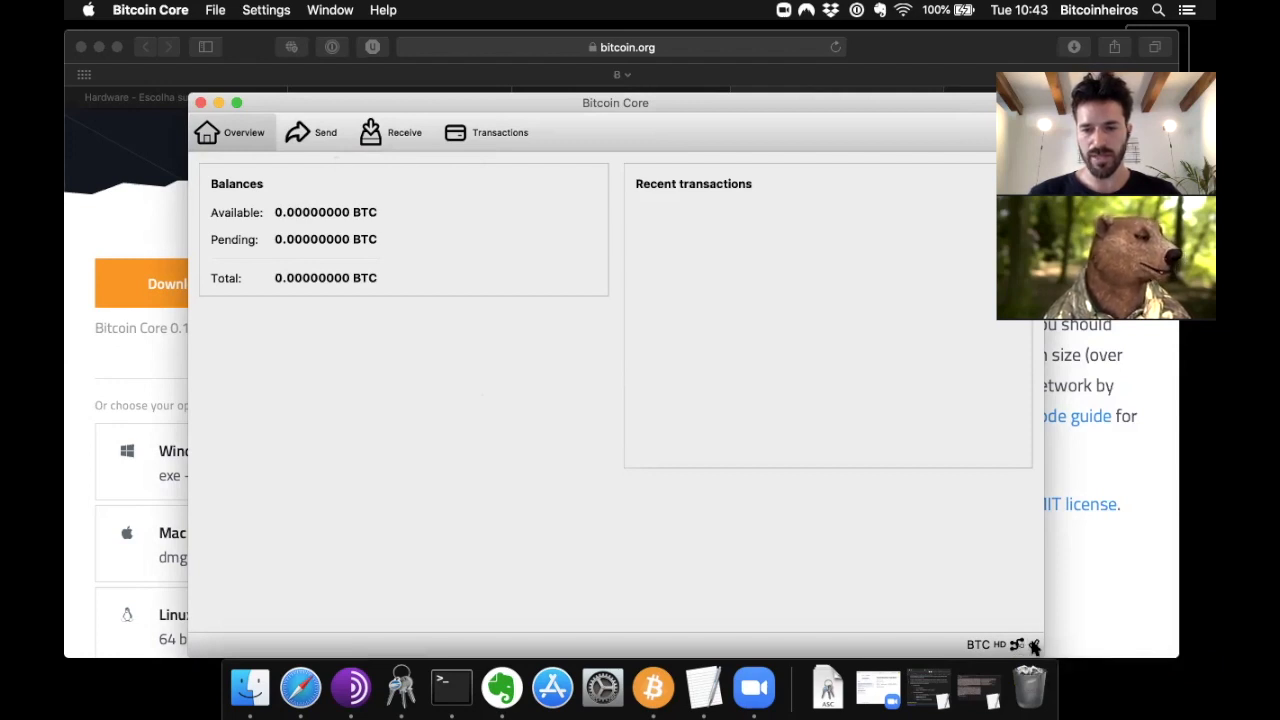
mouse_move(1033, 647)
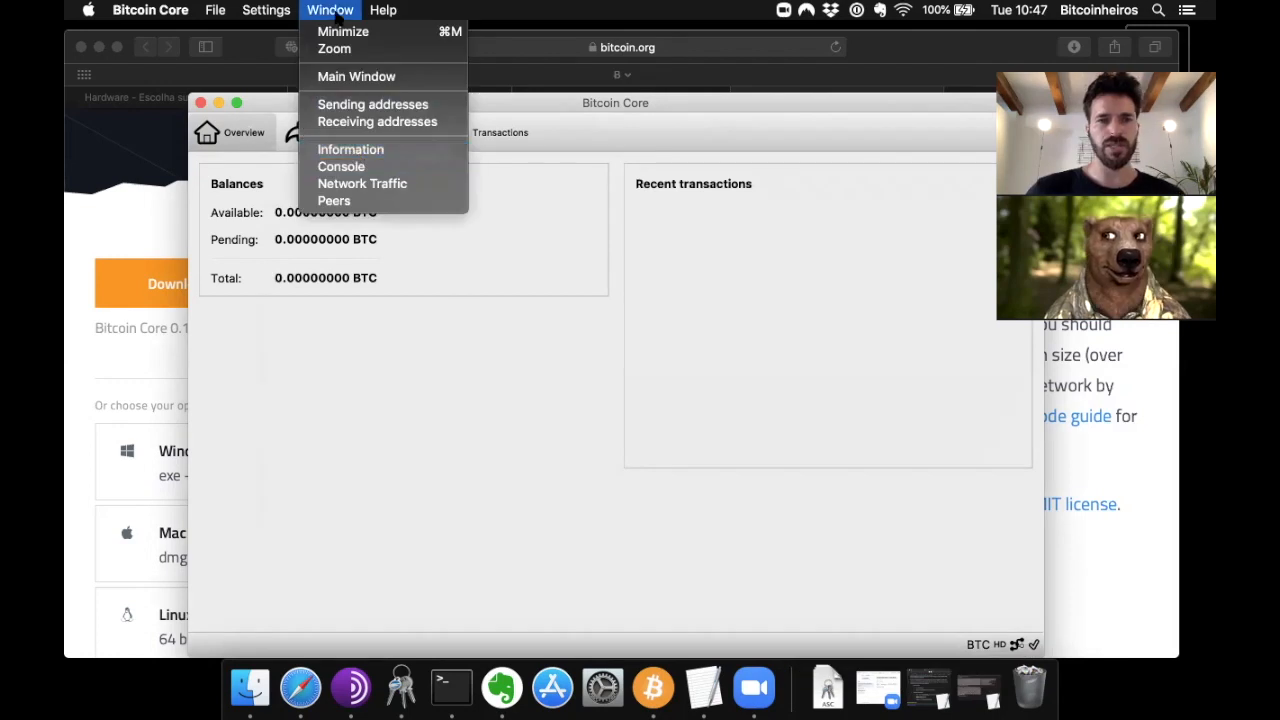
Open the node's Information page and examine the client version, Datadir, current number of blocks and memory pool transactions
click(336, 12)
click(338, 14)
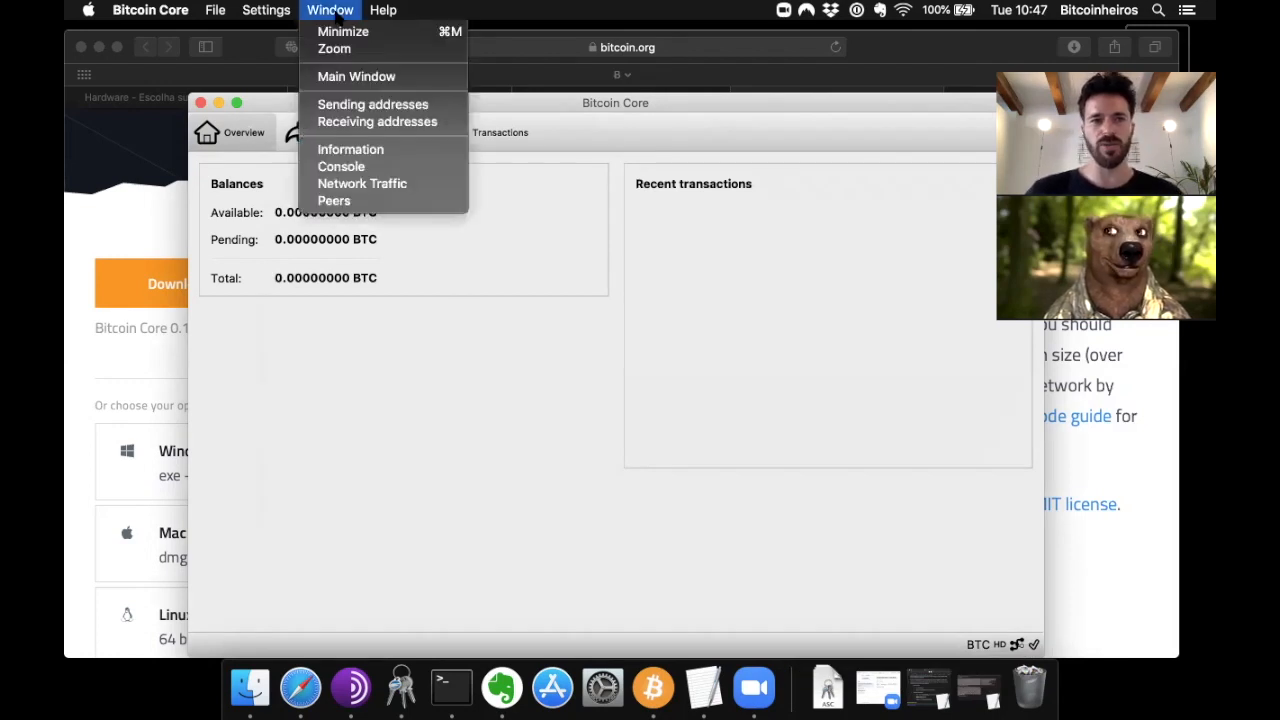
click(360, 158)
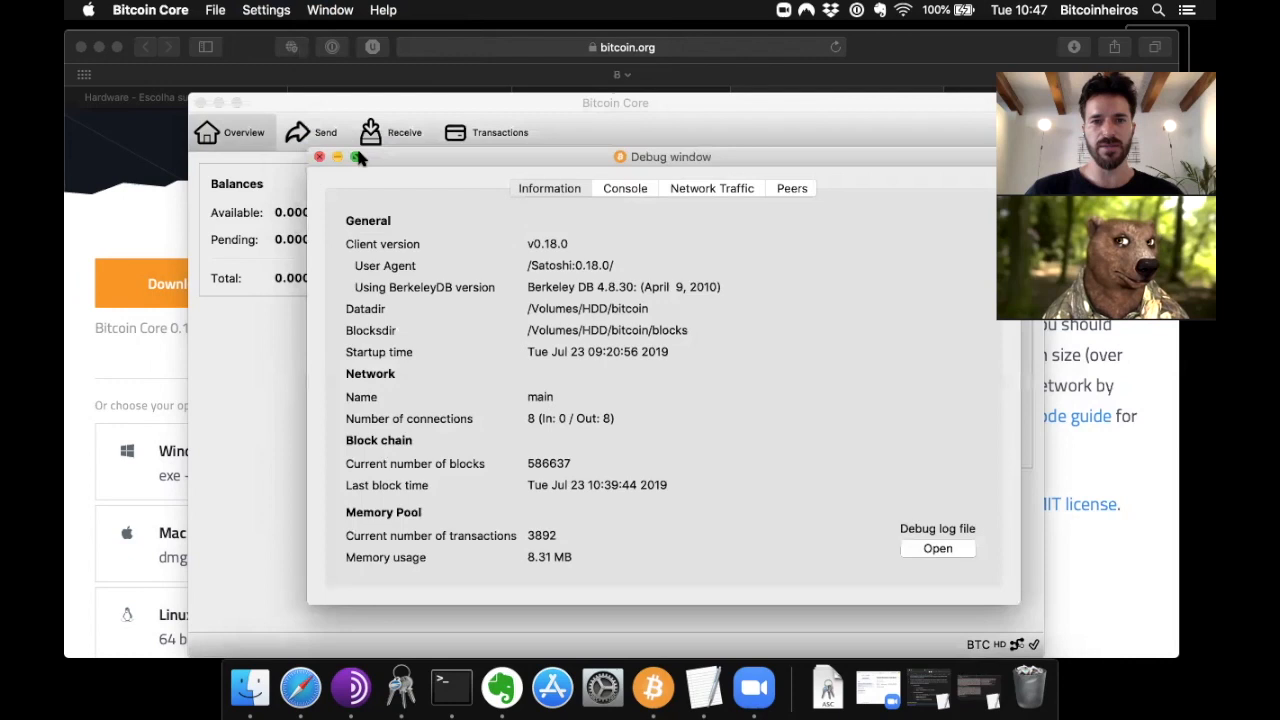
drag(586, 247, 494, 247)
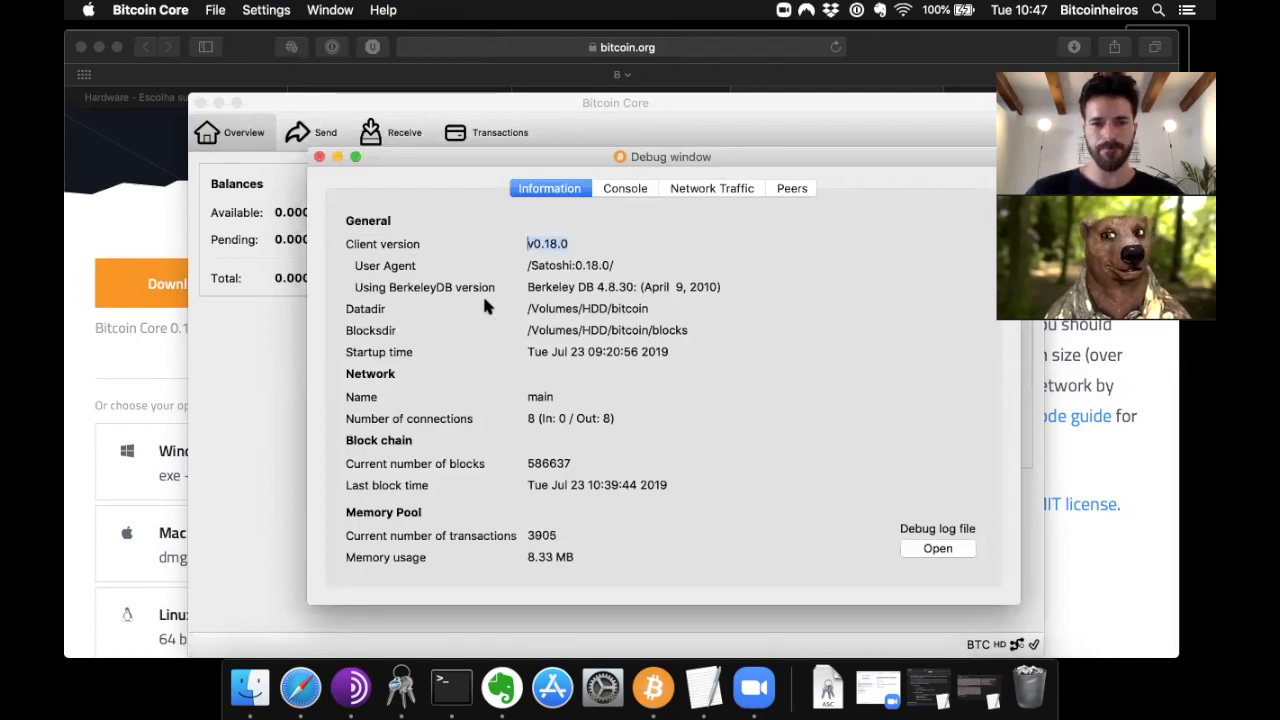
drag(649, 308, 524, 308)
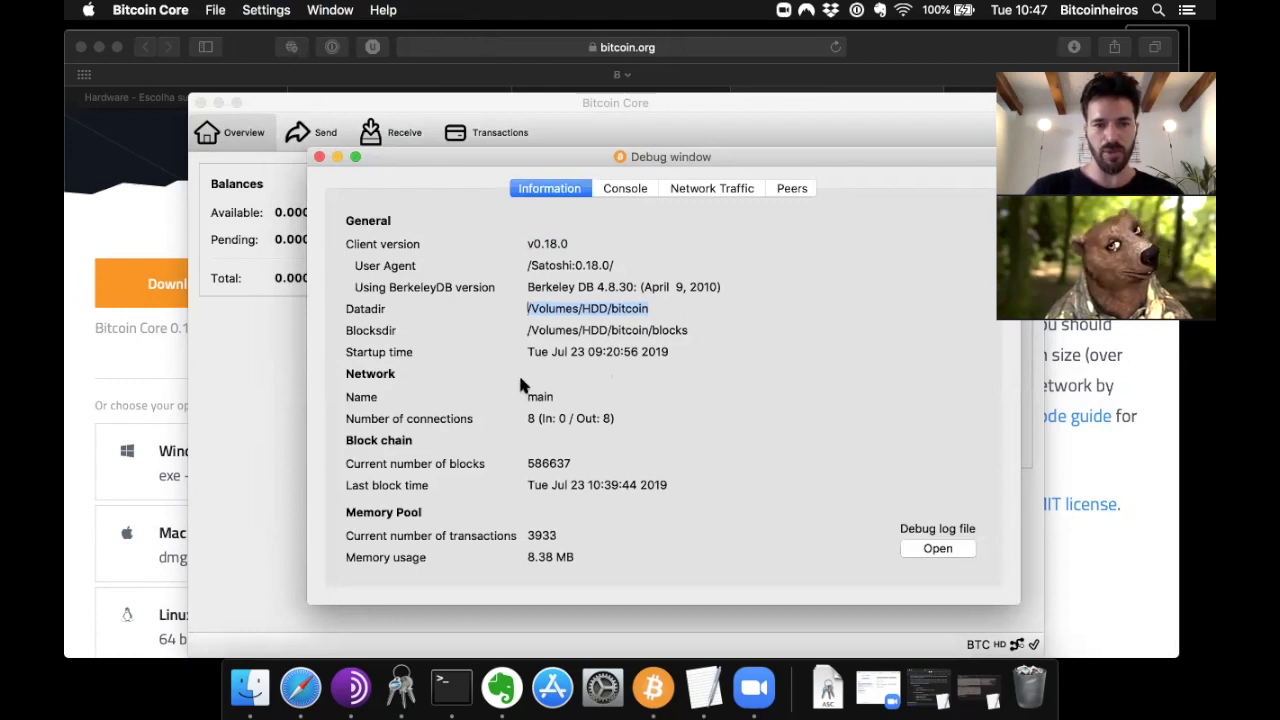
click(545, 465)
drag(526, 465, 593, 465)
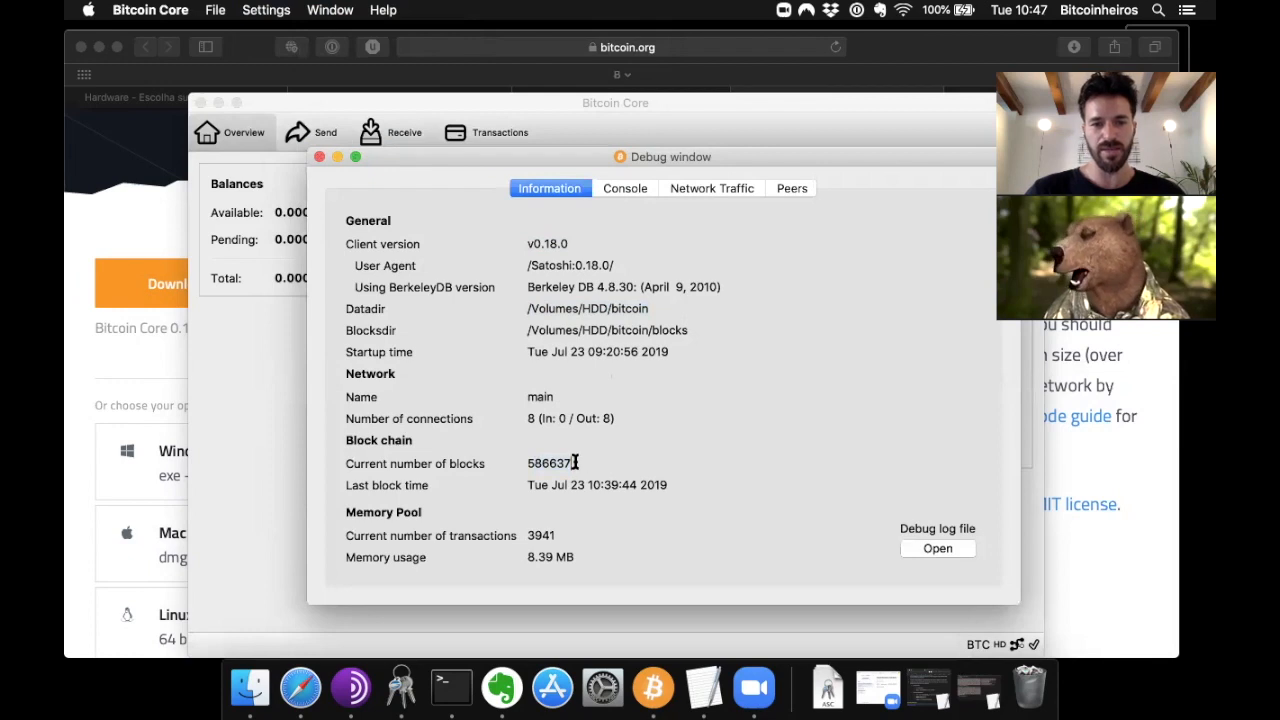
click(538, 533)
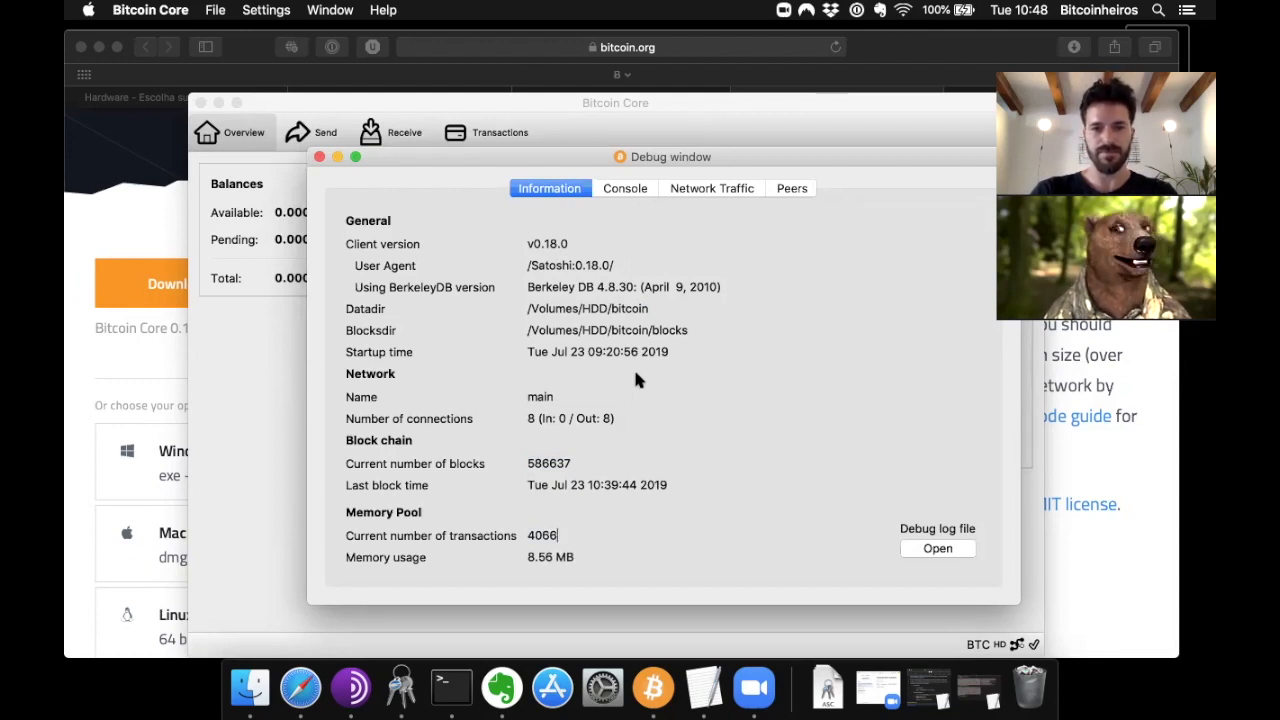
In the Network options, enable connecting through a SOCKS5 proxy at 127.0.0.1 with port 9050, and accept the changes
click(150, 10)
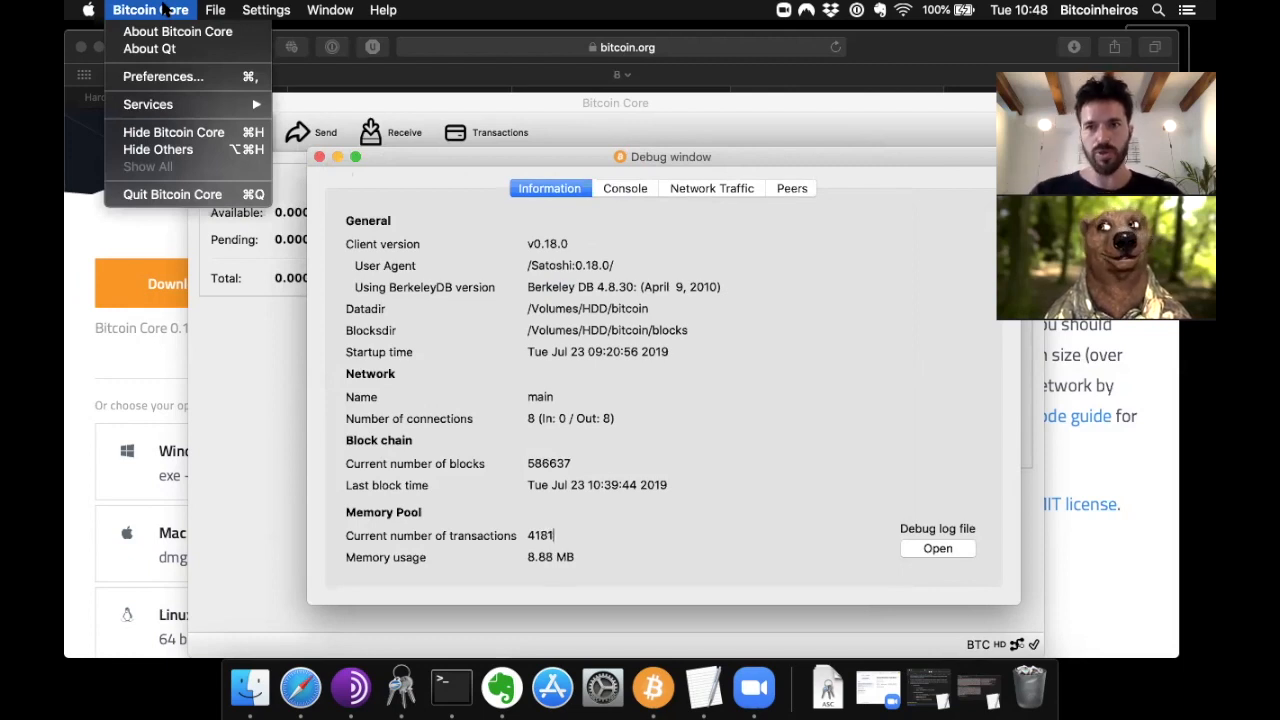
click(155, 10)
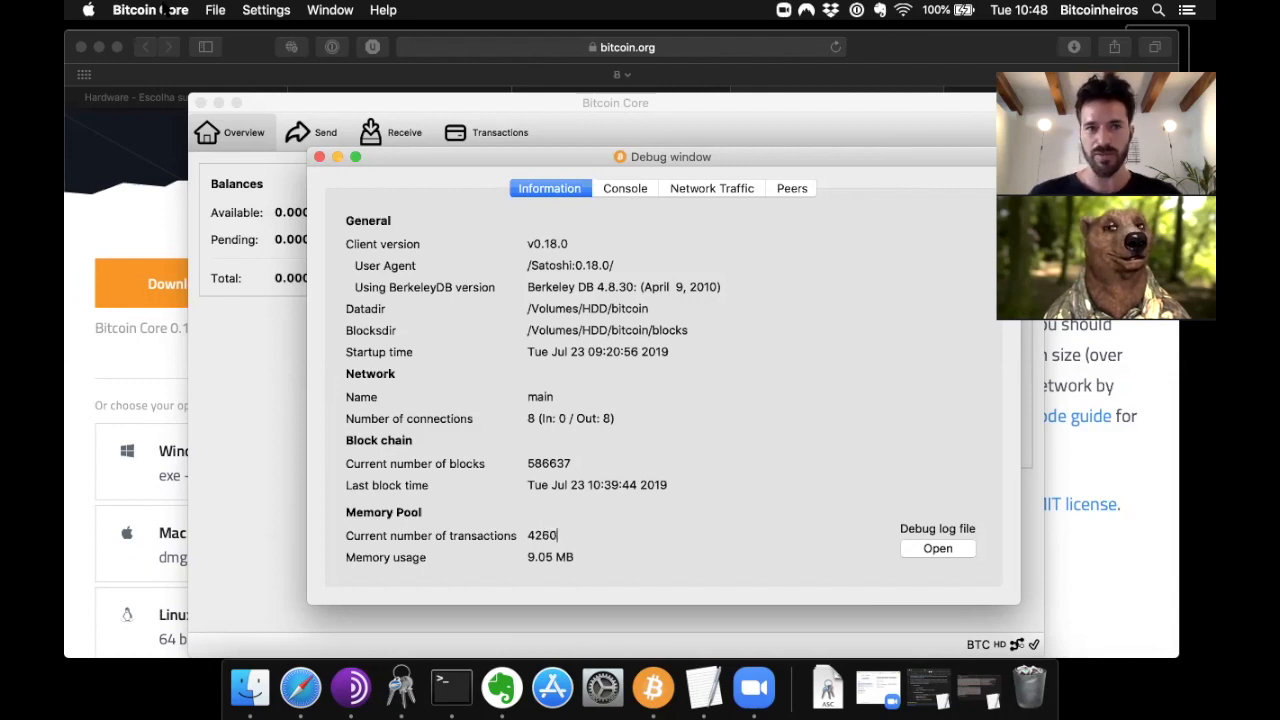
click(165, 10)
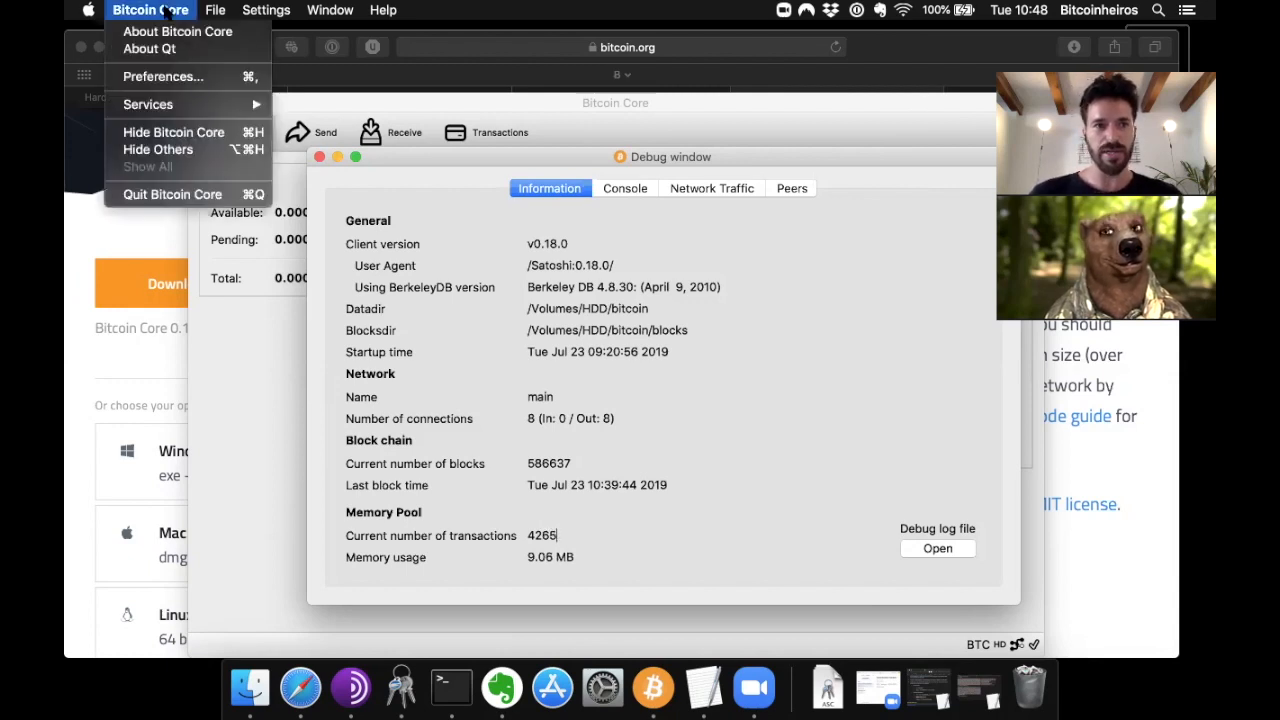
click(163, 76)
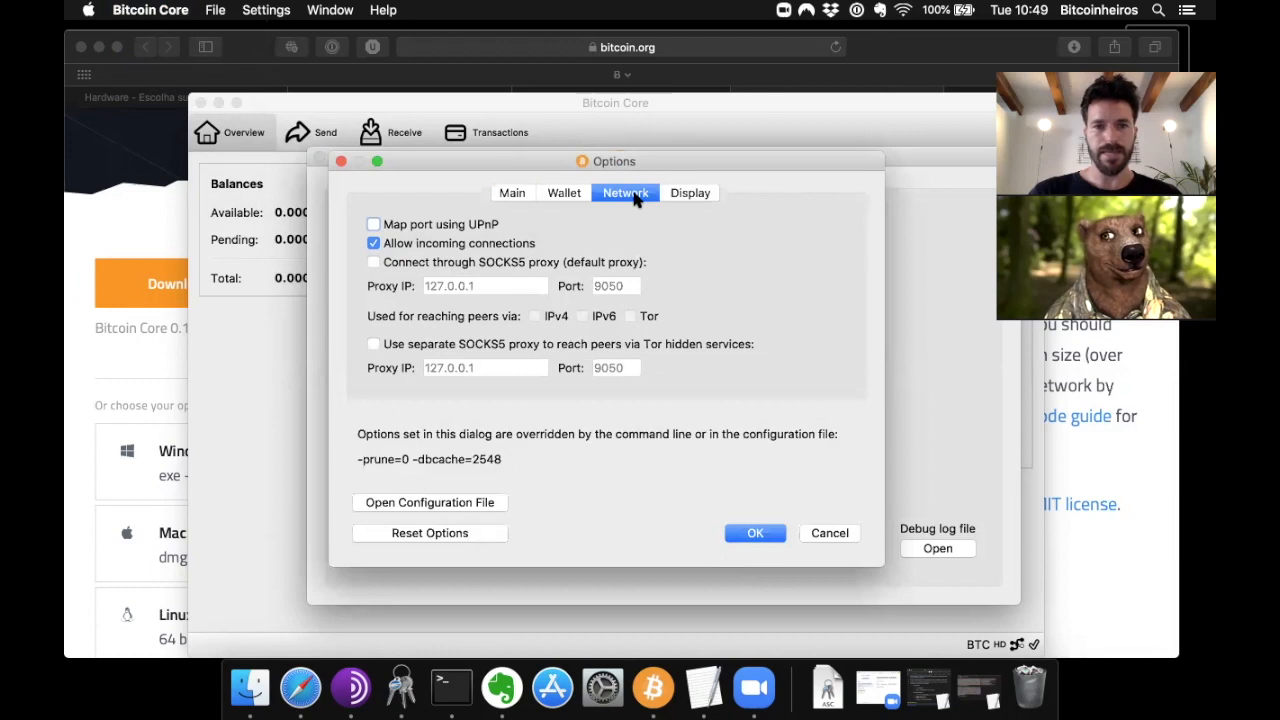
click(373, 262)
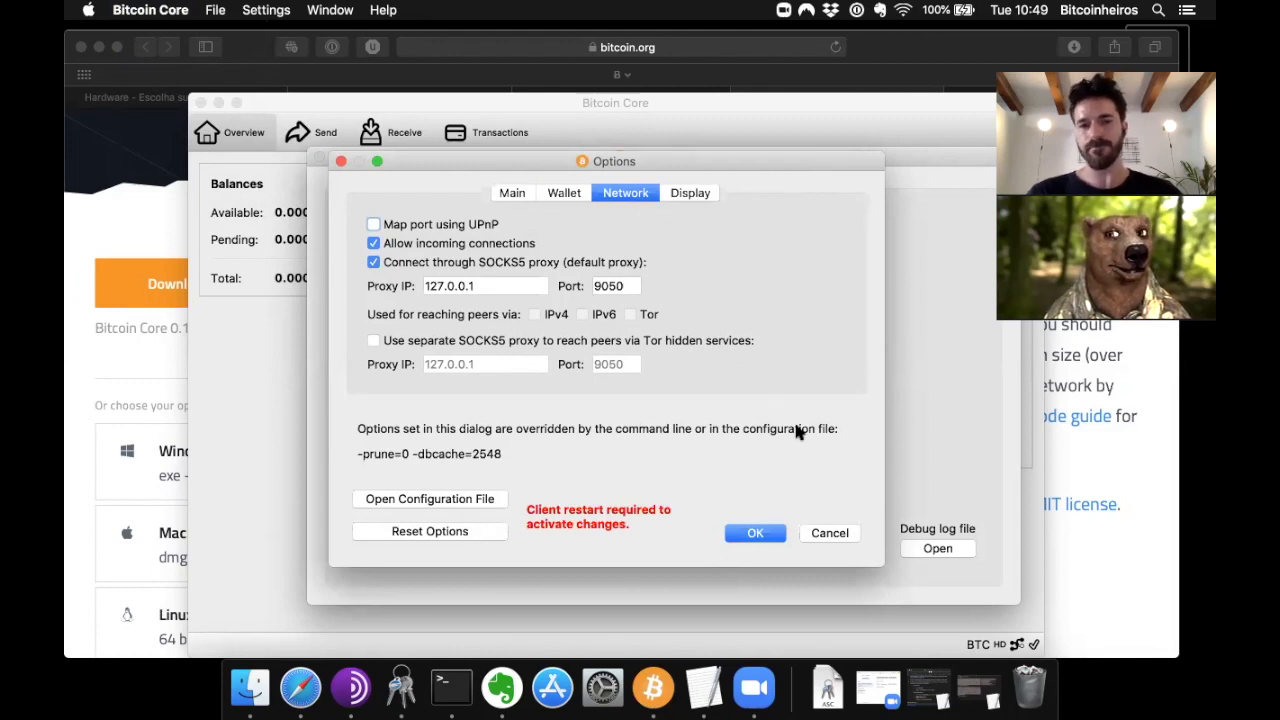
click(756, 532)
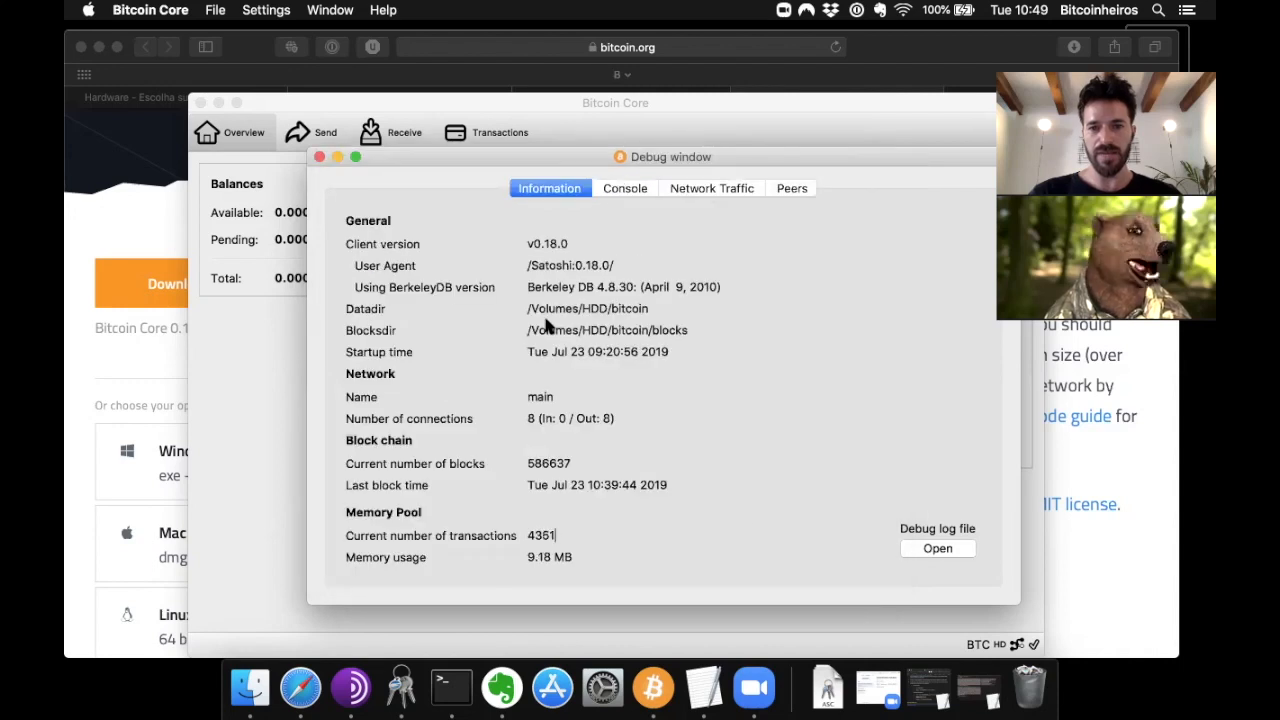
Close the Debug window, quit Bitcoin Core and launch it again to activate the proxy setting
click(317, 160)
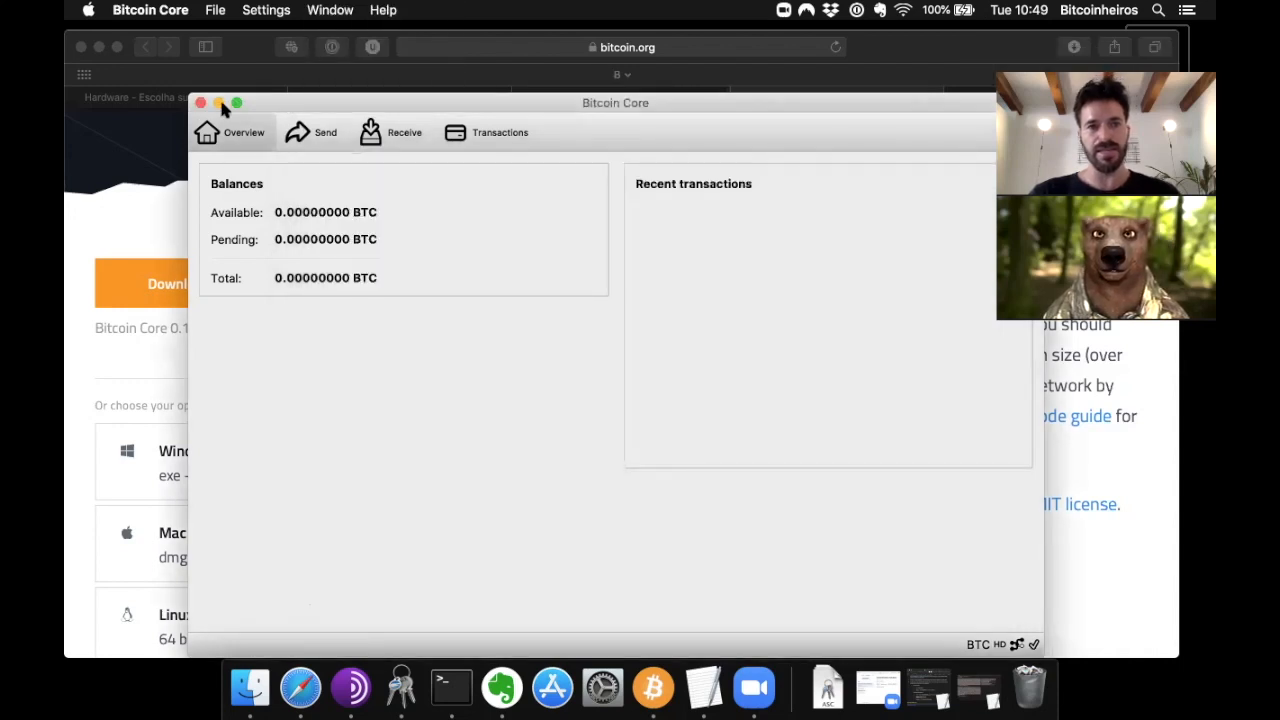
key(super+q)
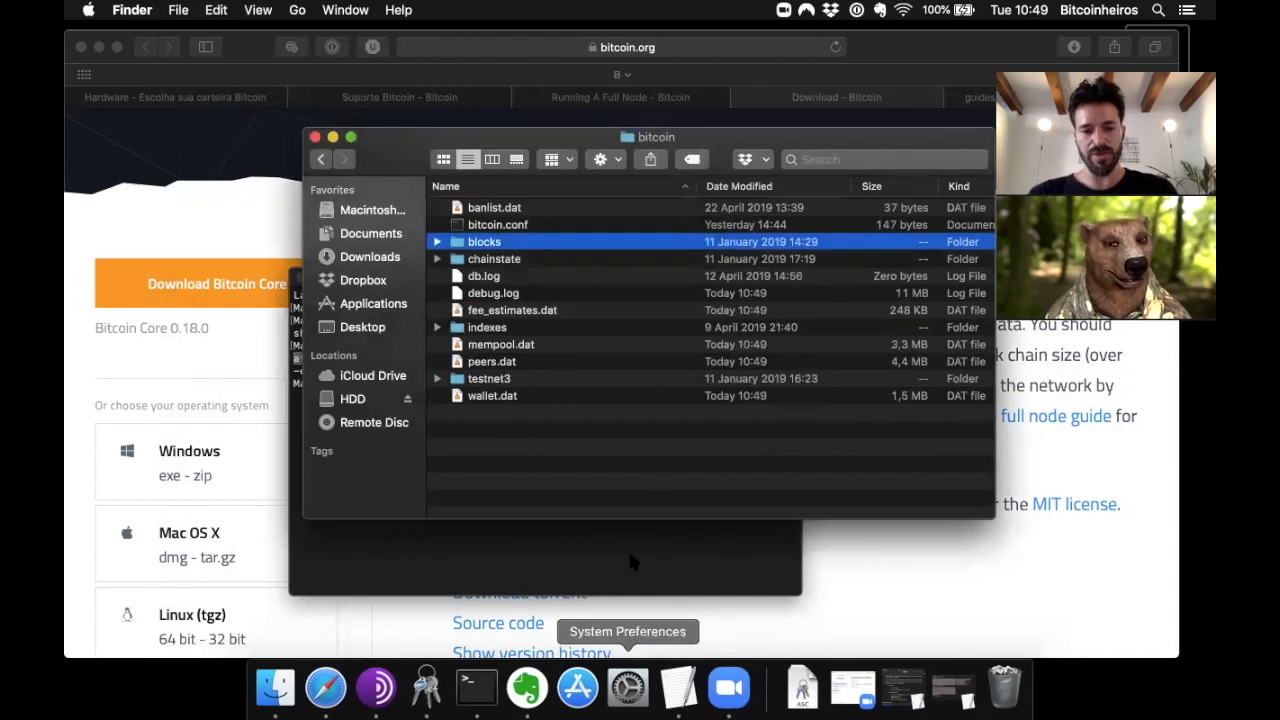
key(super+space)
text(b)
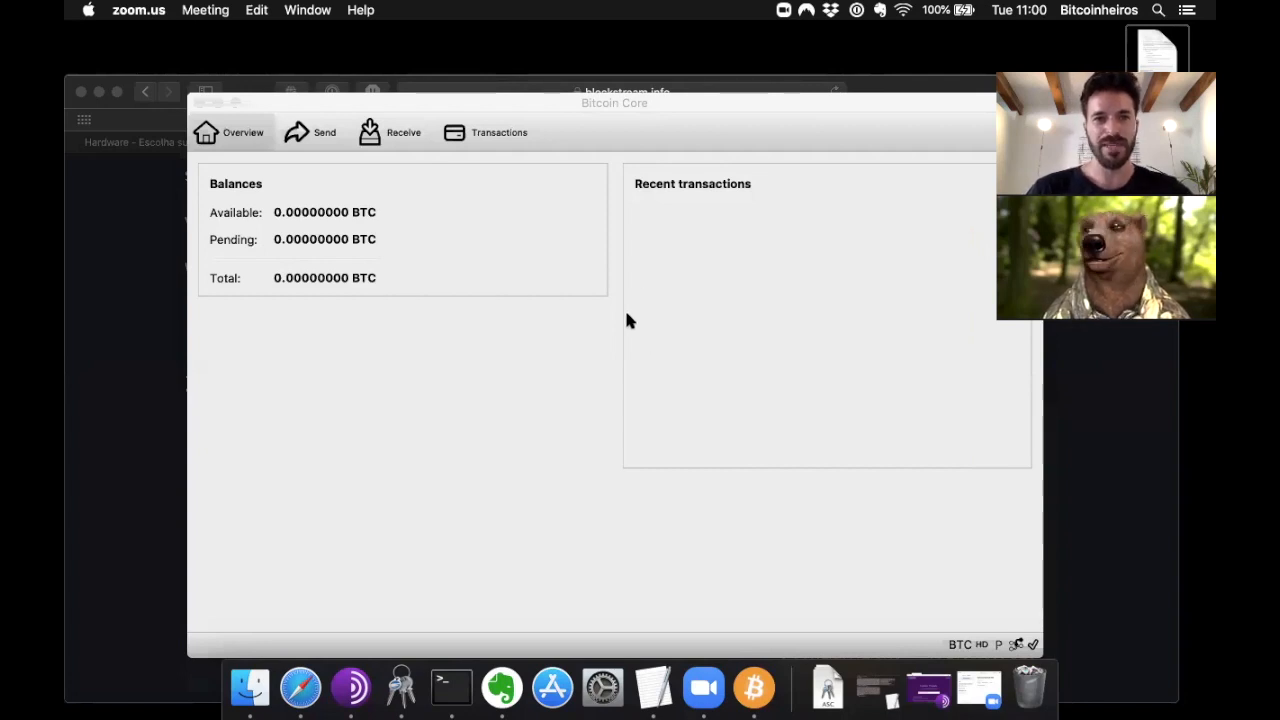
Open the restarted node's Debug window and check its general information and the list of connected peers
click(307, 10)
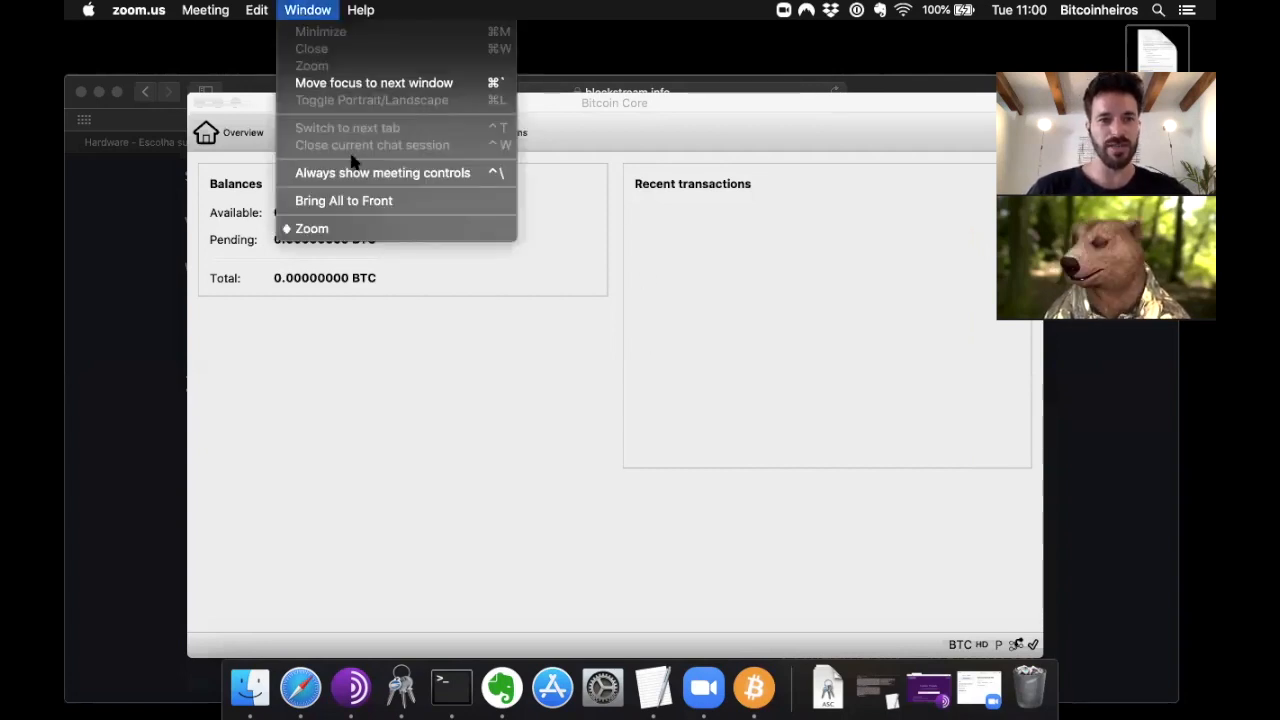
click(700, 194)
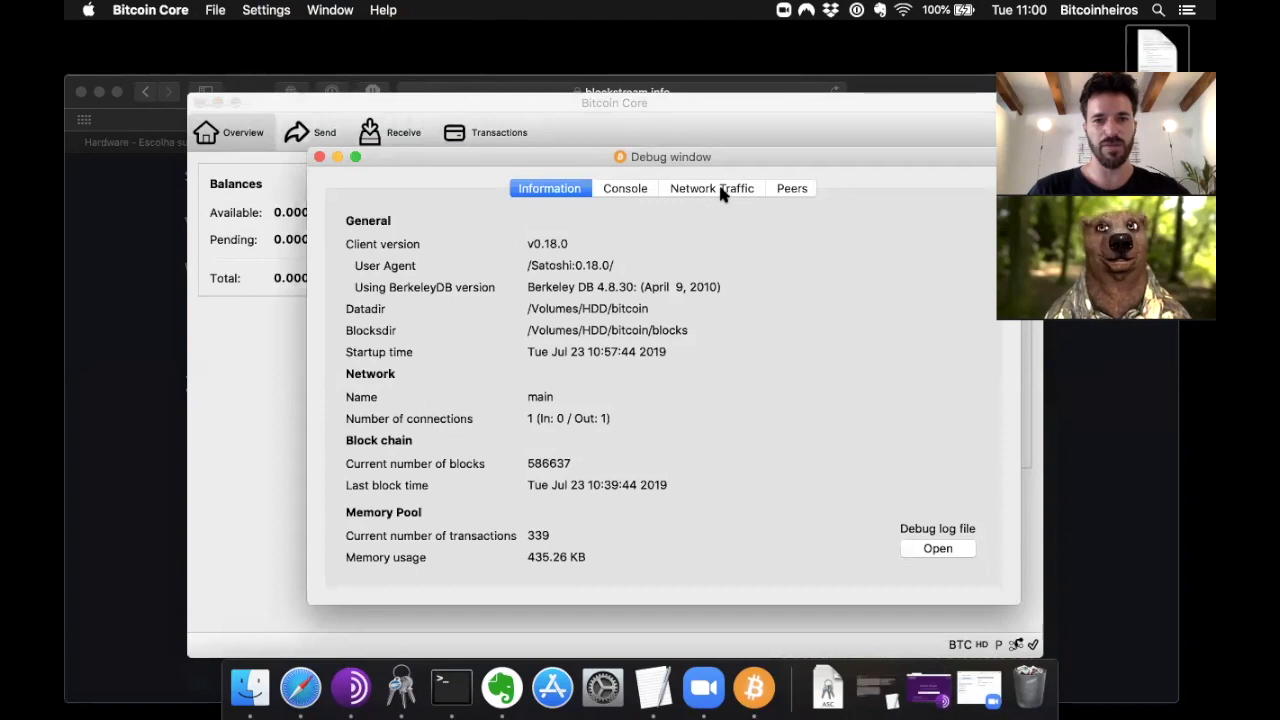
click(784, 192)
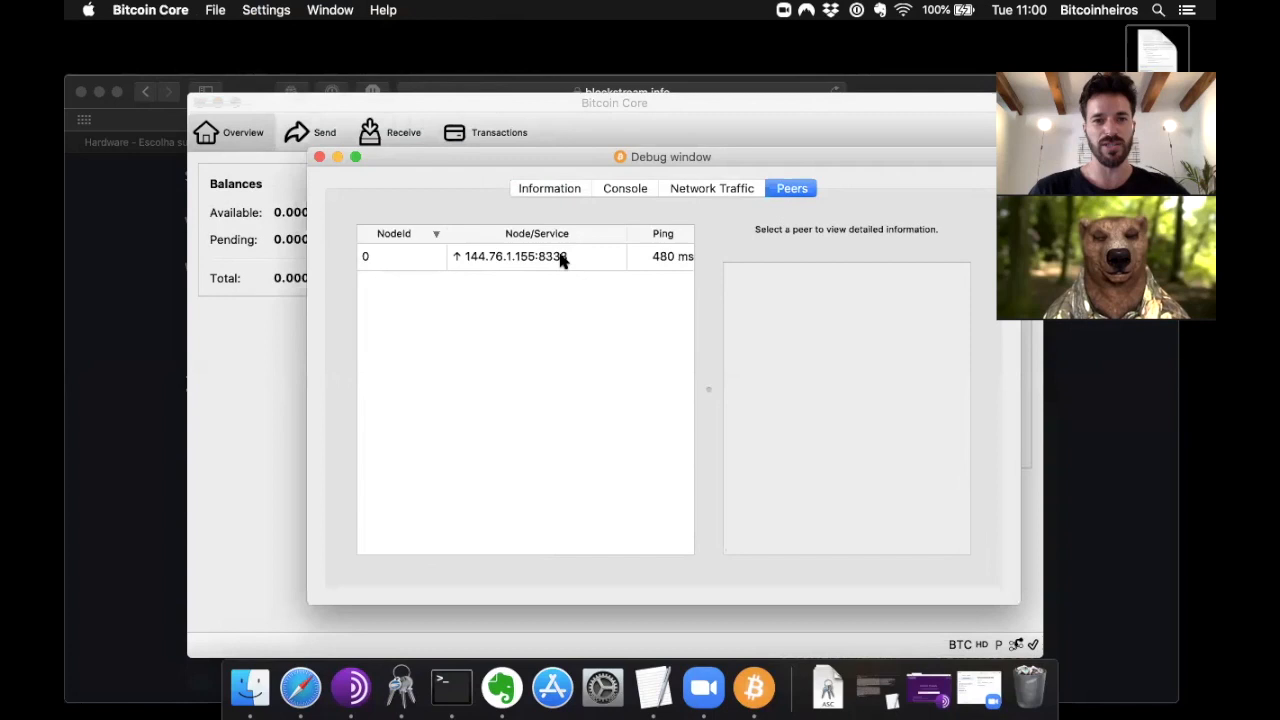
Run the getnetworkinfo command in the node's RPC console
click(628, 189)
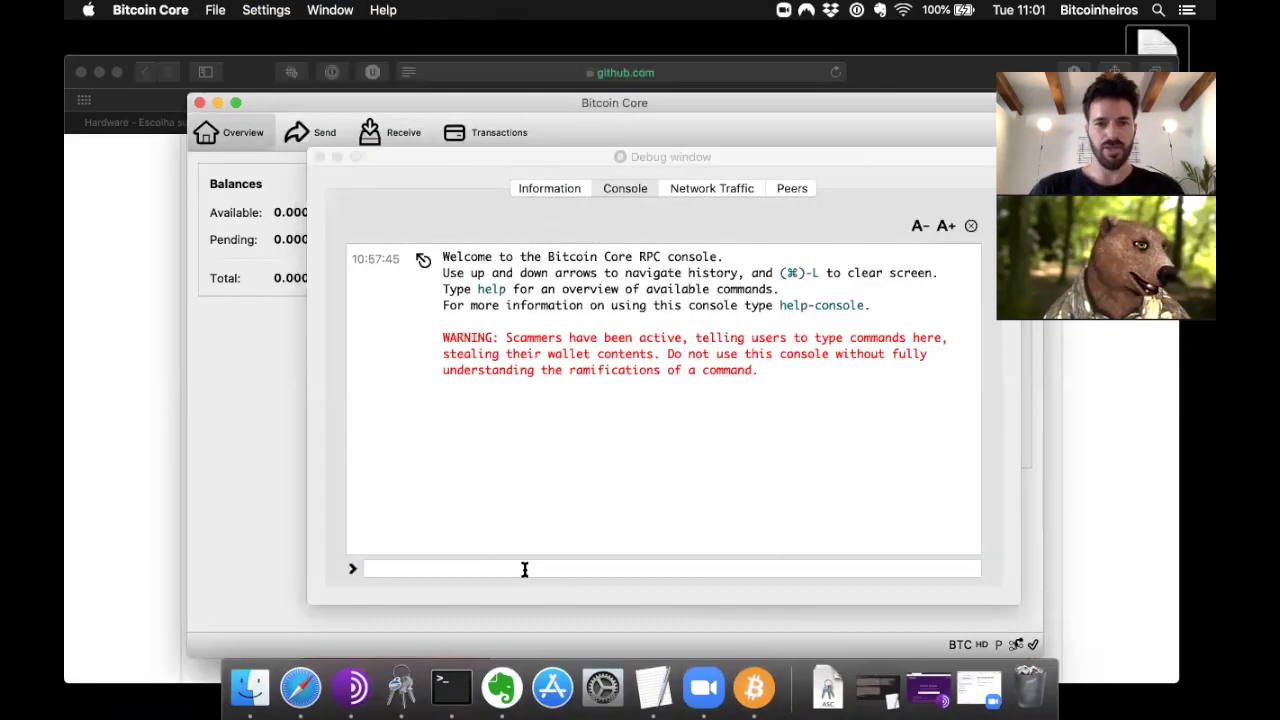
click(523, 568)
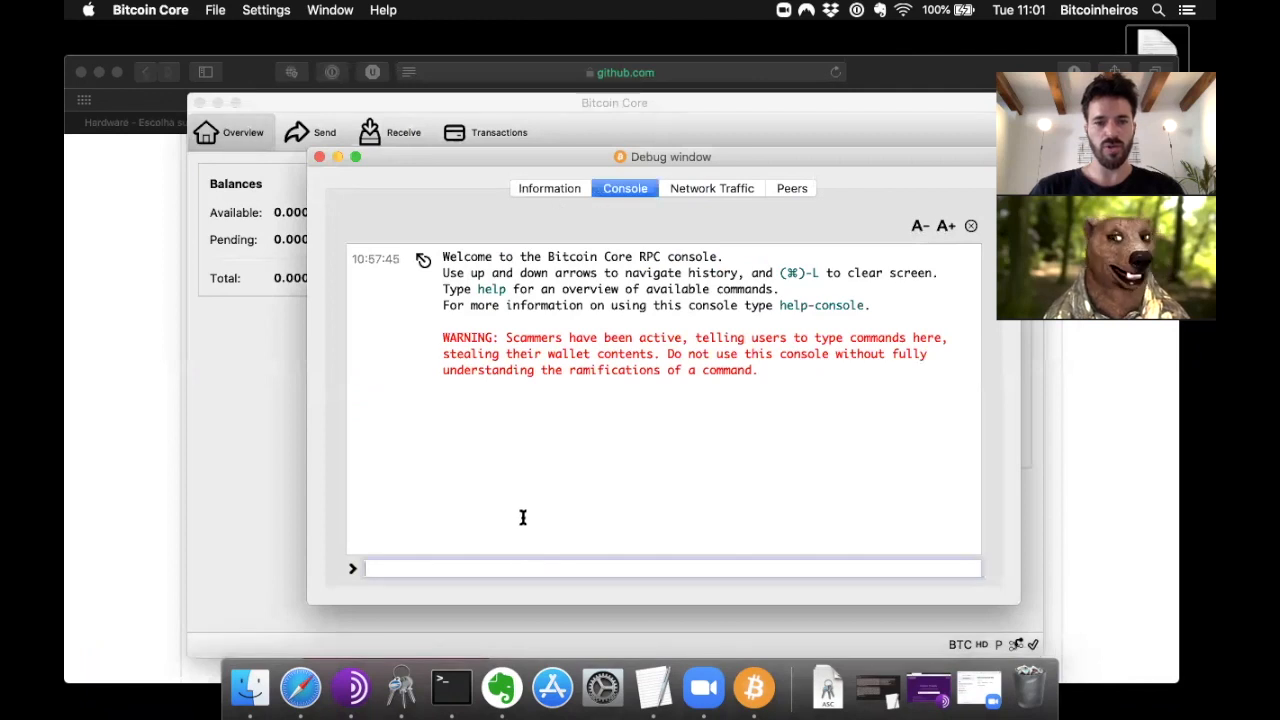
text(getnetworkinfo)
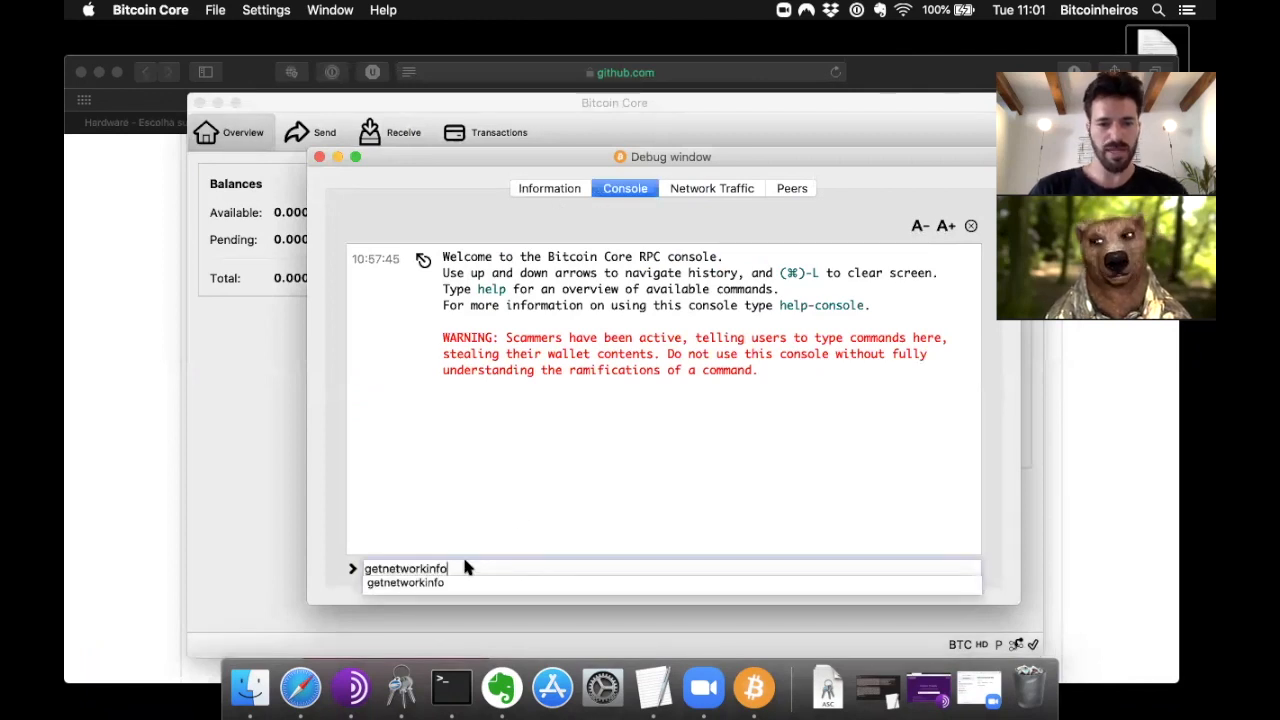
key(Return)
Examine the ipv4 entry in the getnetworkinfo output, including its limited, reachable and proxy values
scroll(603, 397, up, 1)
scroll(603, 397, down, 1)
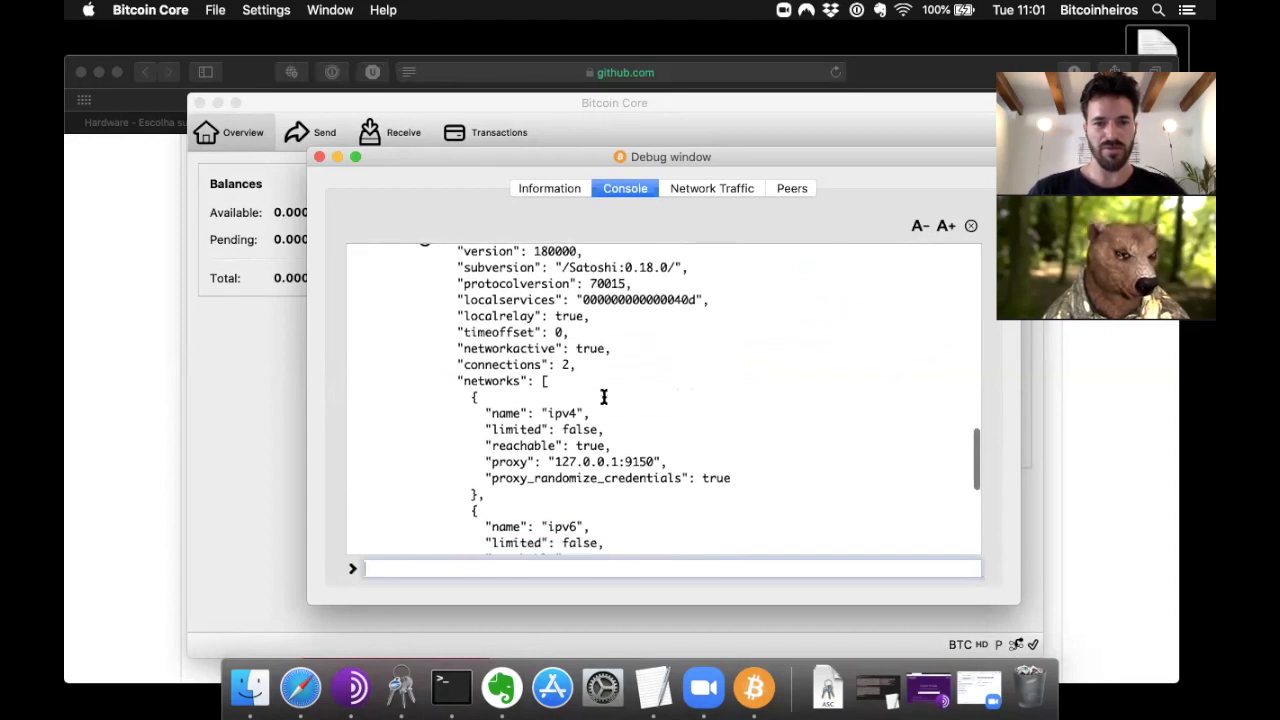
scroll(603, 397, down, 3)
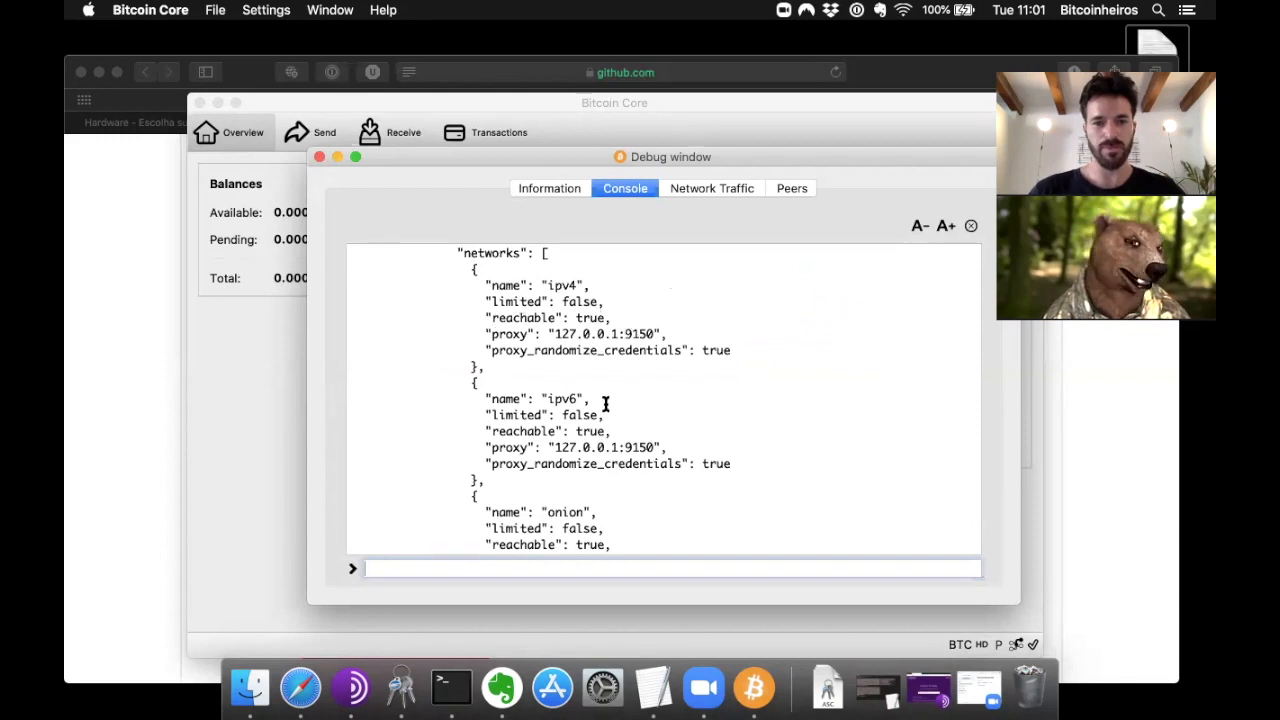
scroll(605, 403, down, 1)
drag(490, 314, 651, 314)
drag(489, 282, 596, 284)
click(499, 295)
drag(492, 300, 612, 300)
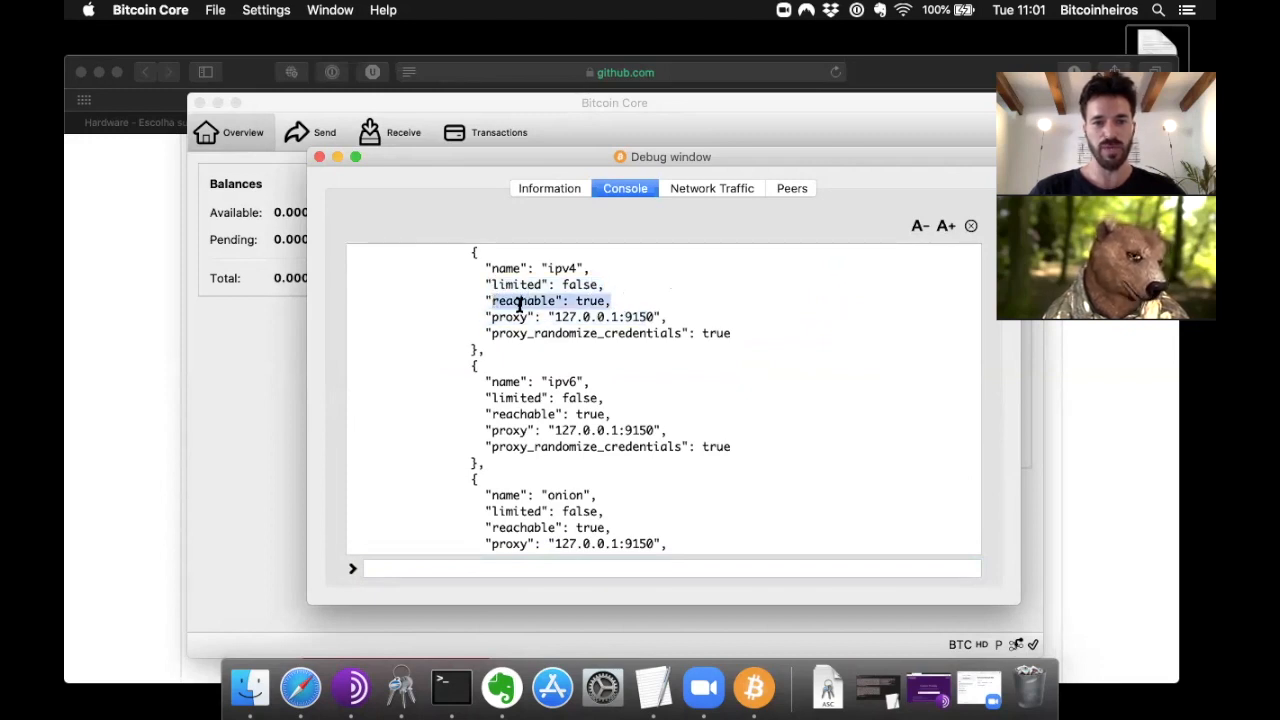
drag(491, 317, 666, 317)
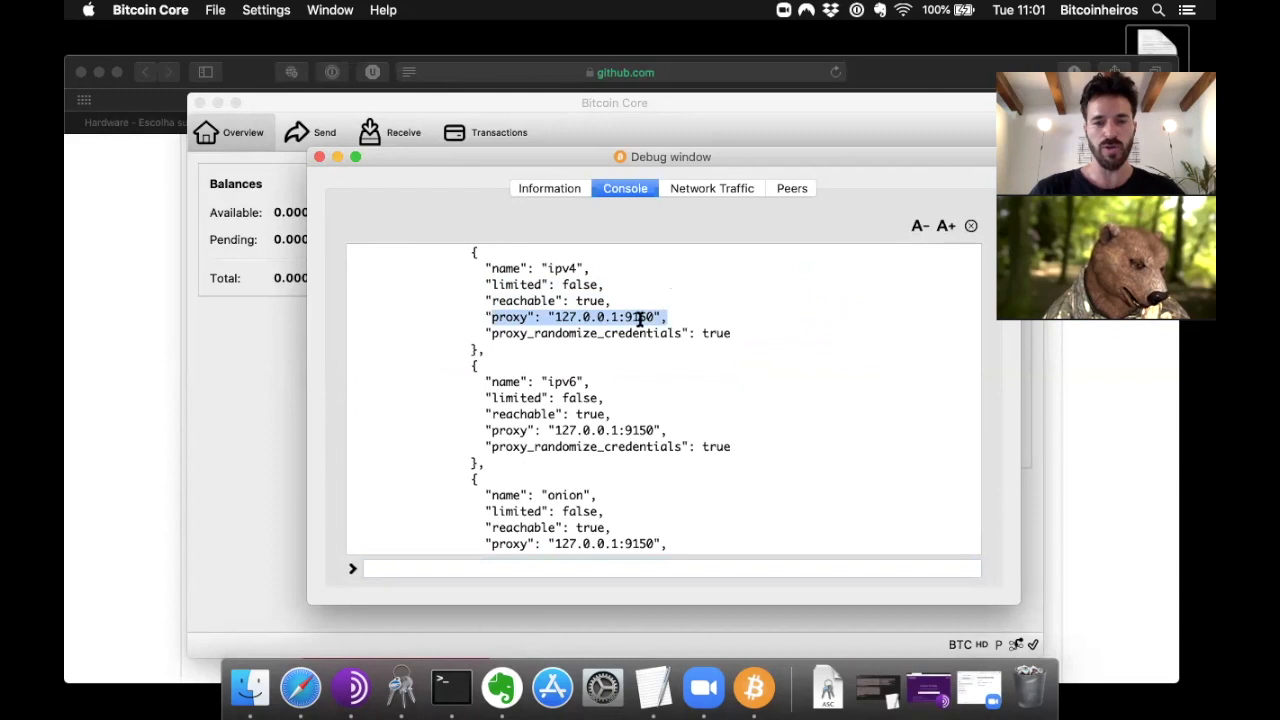
Check the reachable and proxy values of the ipv6 and onion networks through the end of the output
scroll(647, 388, down, 2)
scroll(551, 337, down, 2)
click(596, 340)
drag(596, 340, 607, 371)
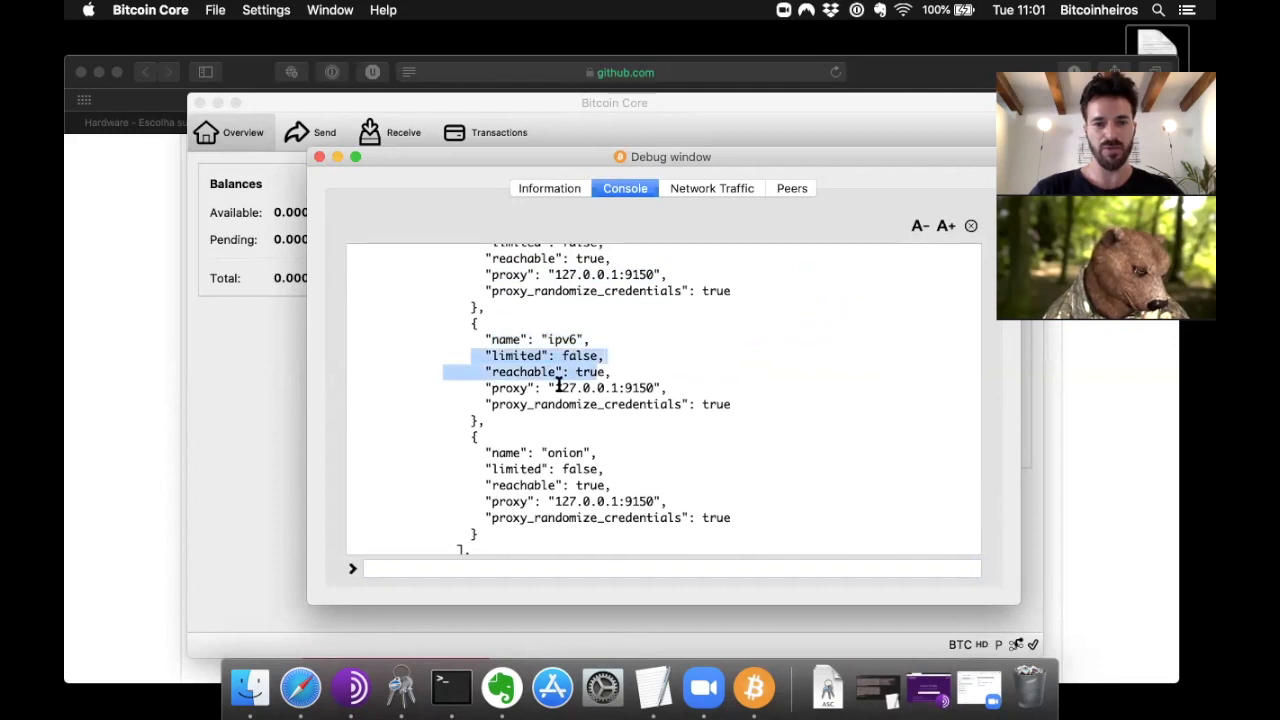
click(486, 388)
drag(488, 388, 690, 387)
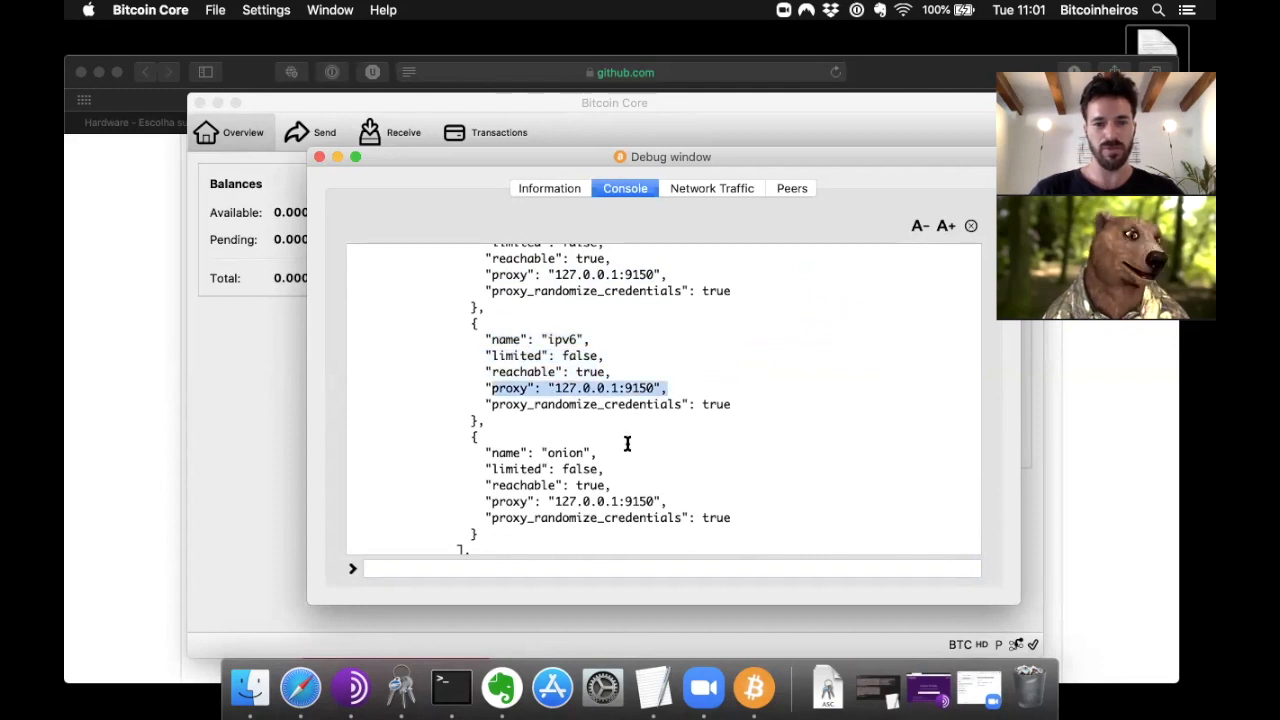
scroll(627, 443, down, 3)
drag(486, 428, 680, 428)
scroll(660, 455, down, 1)
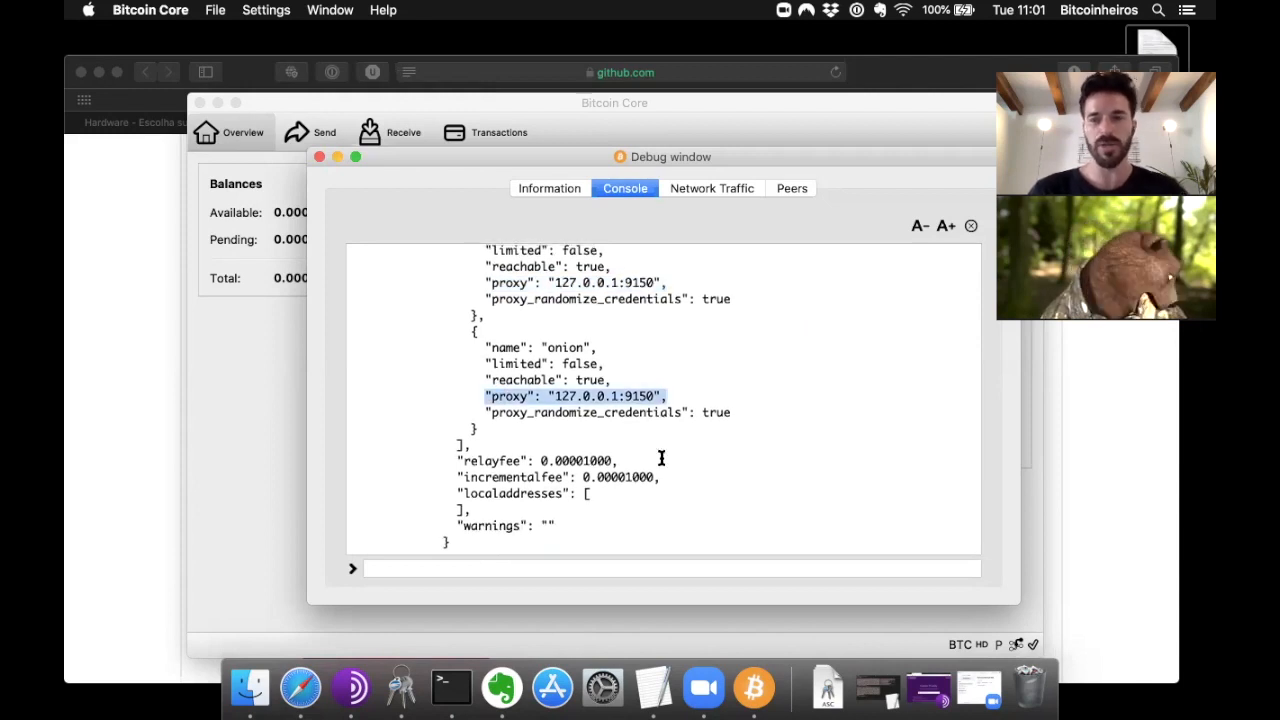
Review the peers list, widen the Debug window to reveal the Sent and Received columns, and check the Network Traffic graph
click(745, 193)
click(795, 193)
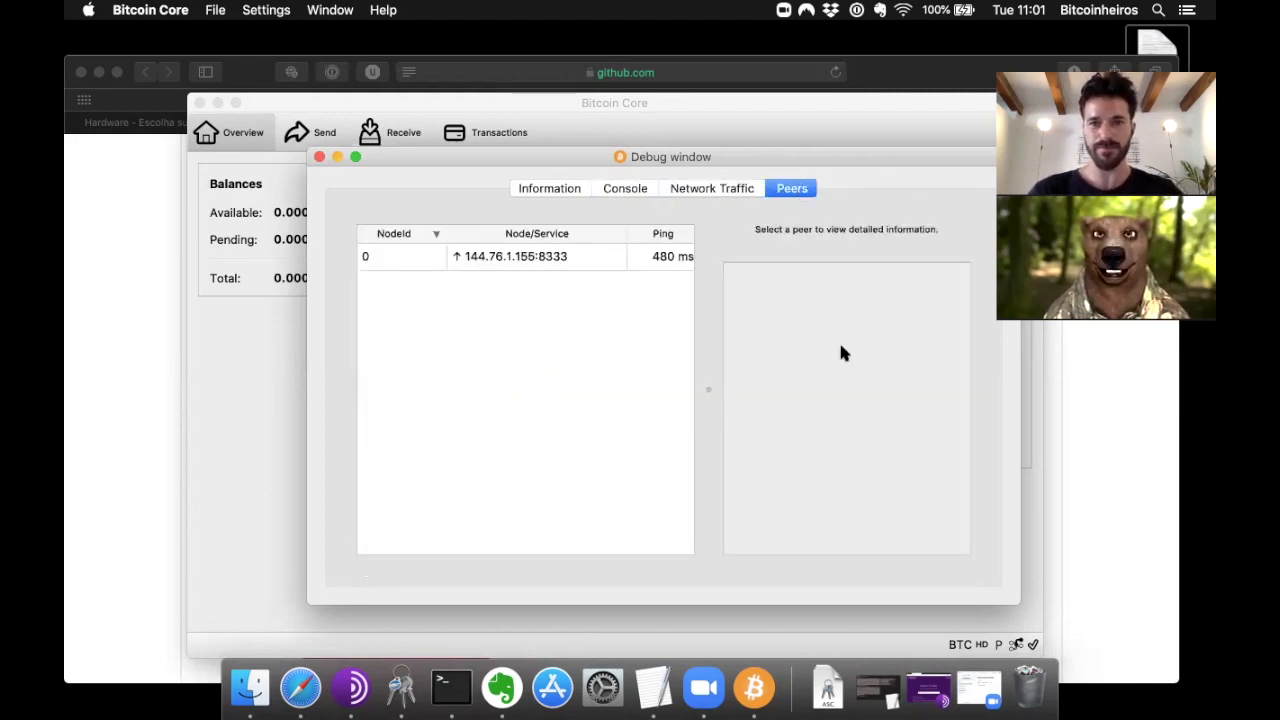
click(646, 190)
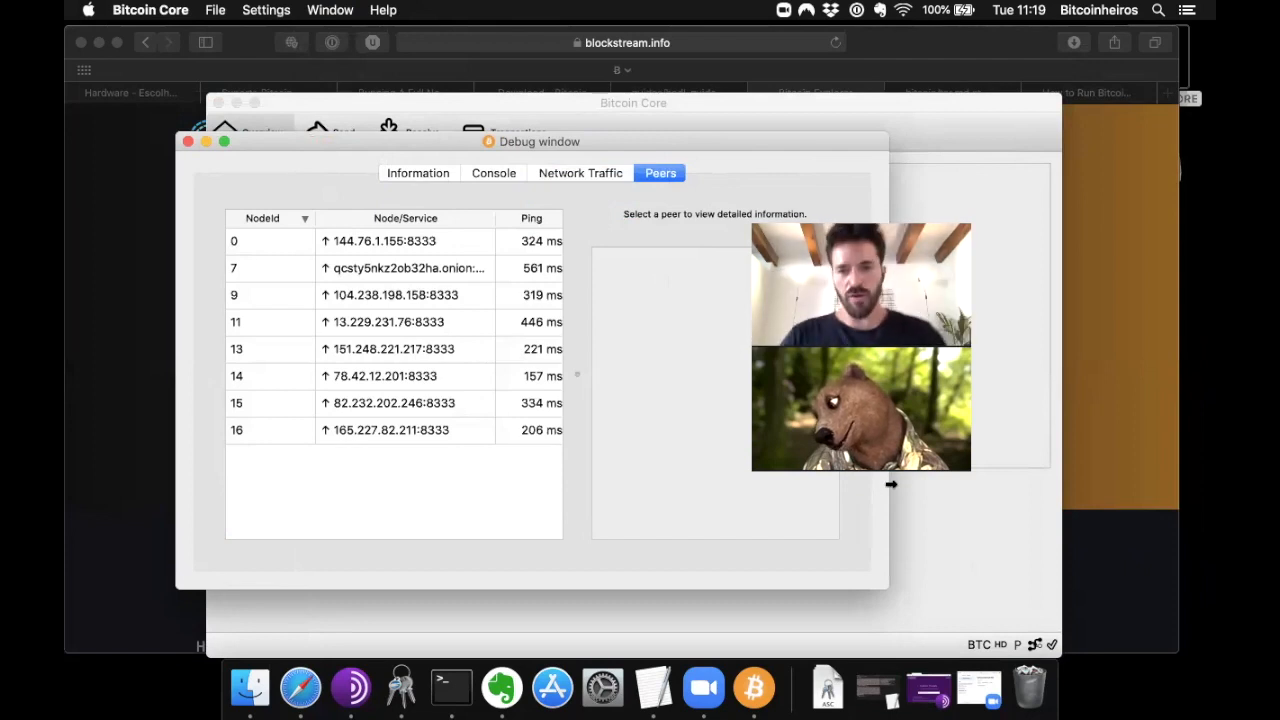
drag(889, 491, 1077, 500)
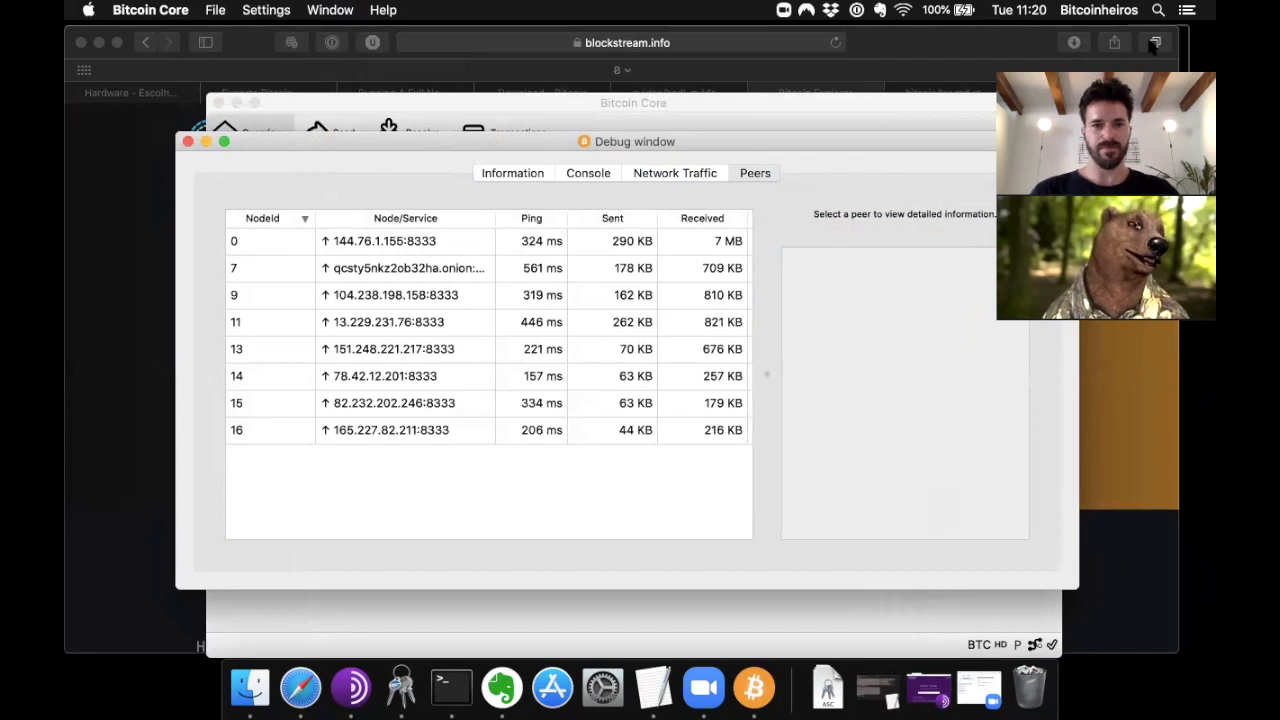
click(673, 173)
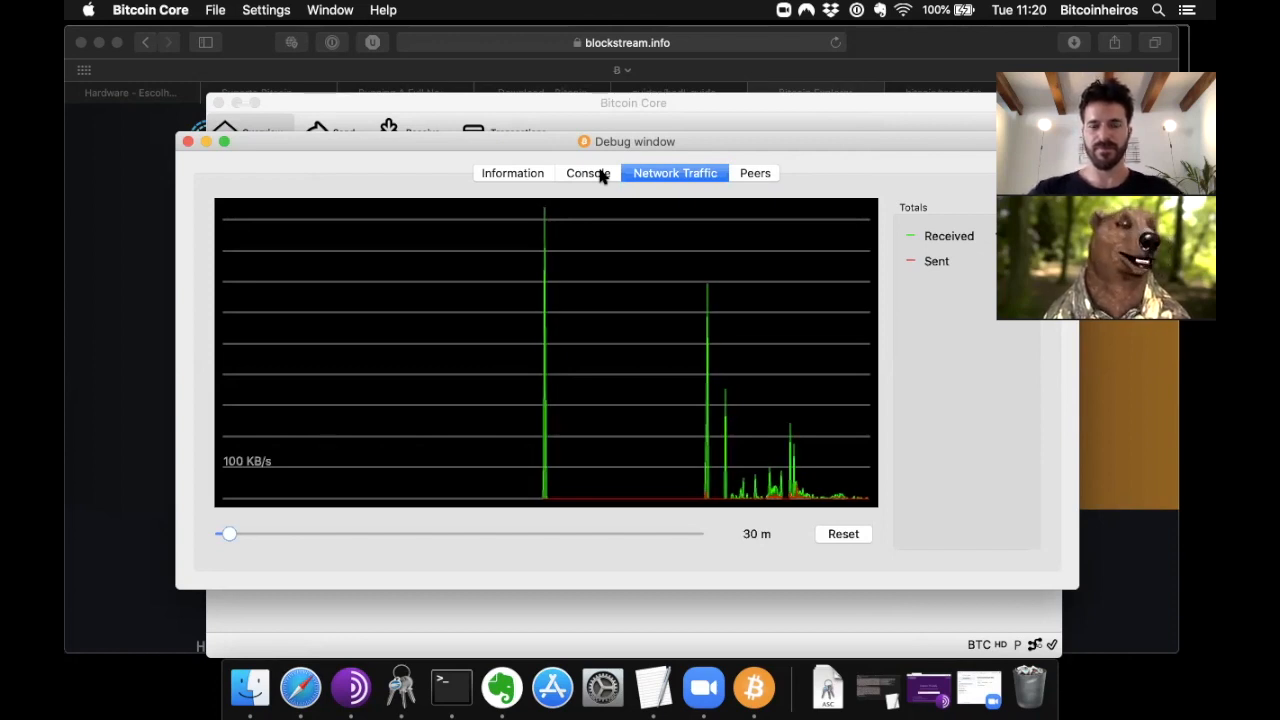
click(756, 175)
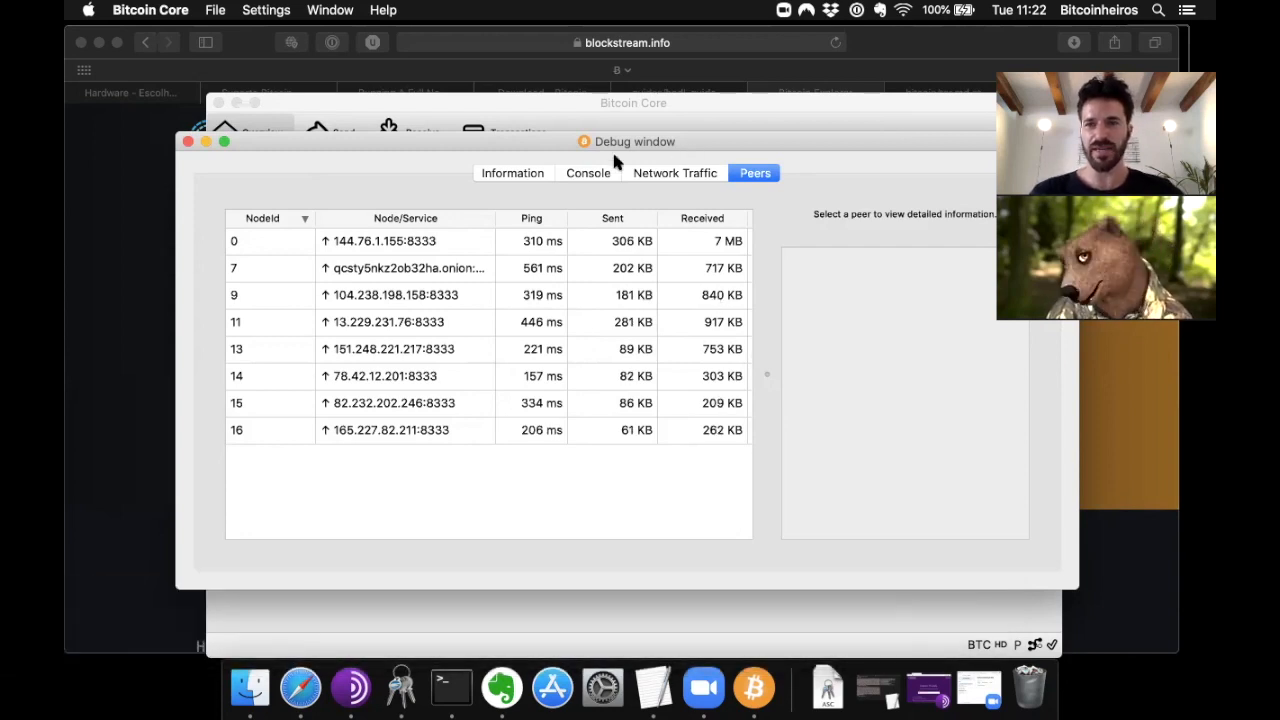
Start a getrawtransaction command in the RPC console, leaving it ready for a transaction ID without running it
click(597, 173)
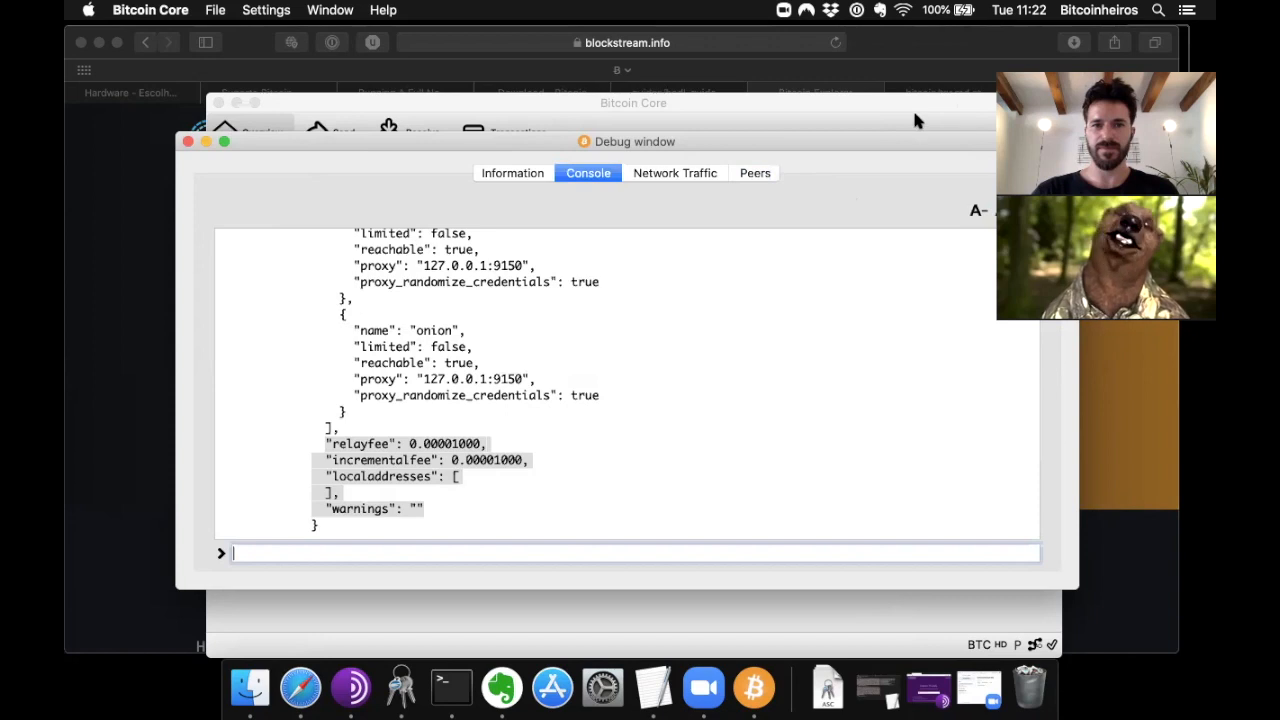
text(getras)
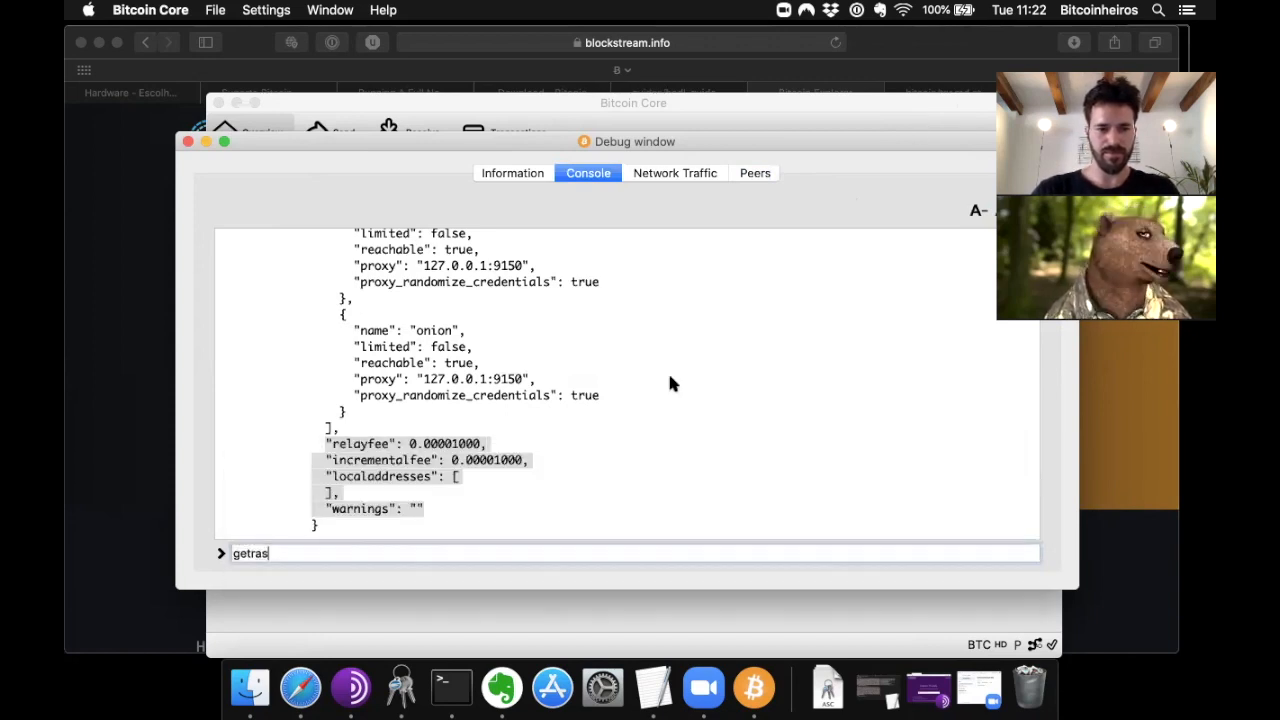
key(BackSpace)
text(w)
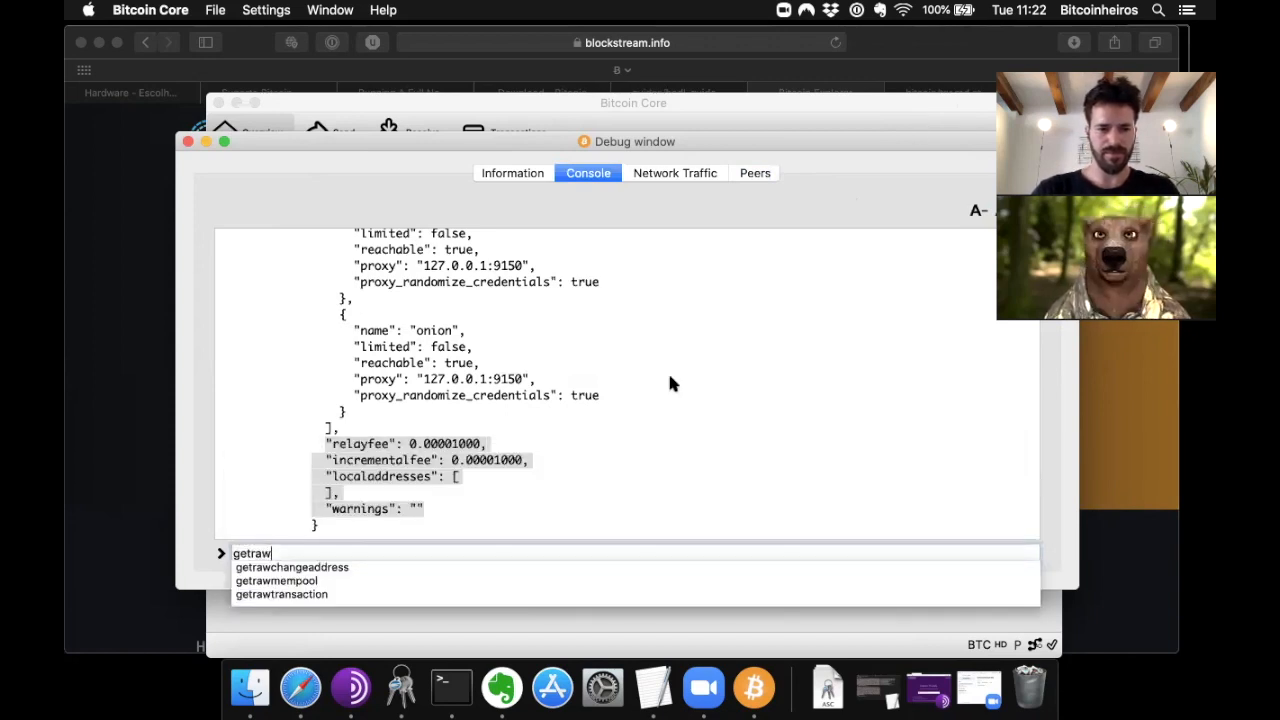
text(tra)
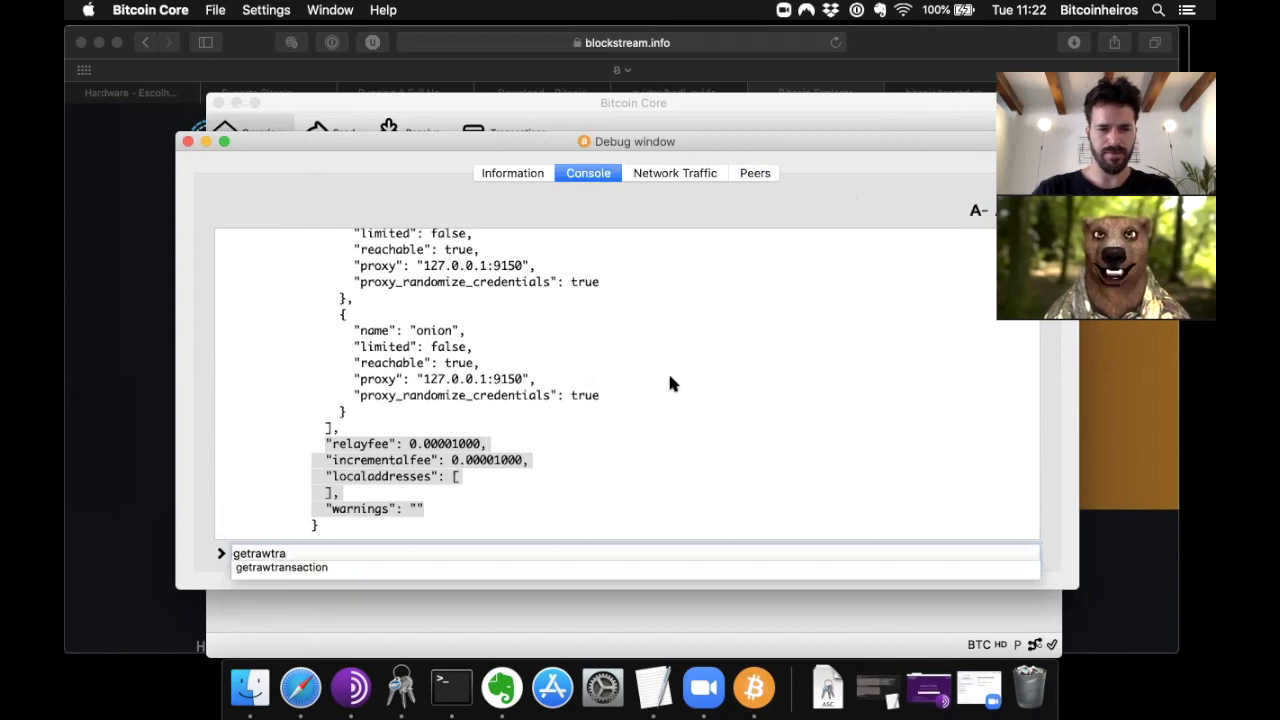
key(Down)
key(Return)
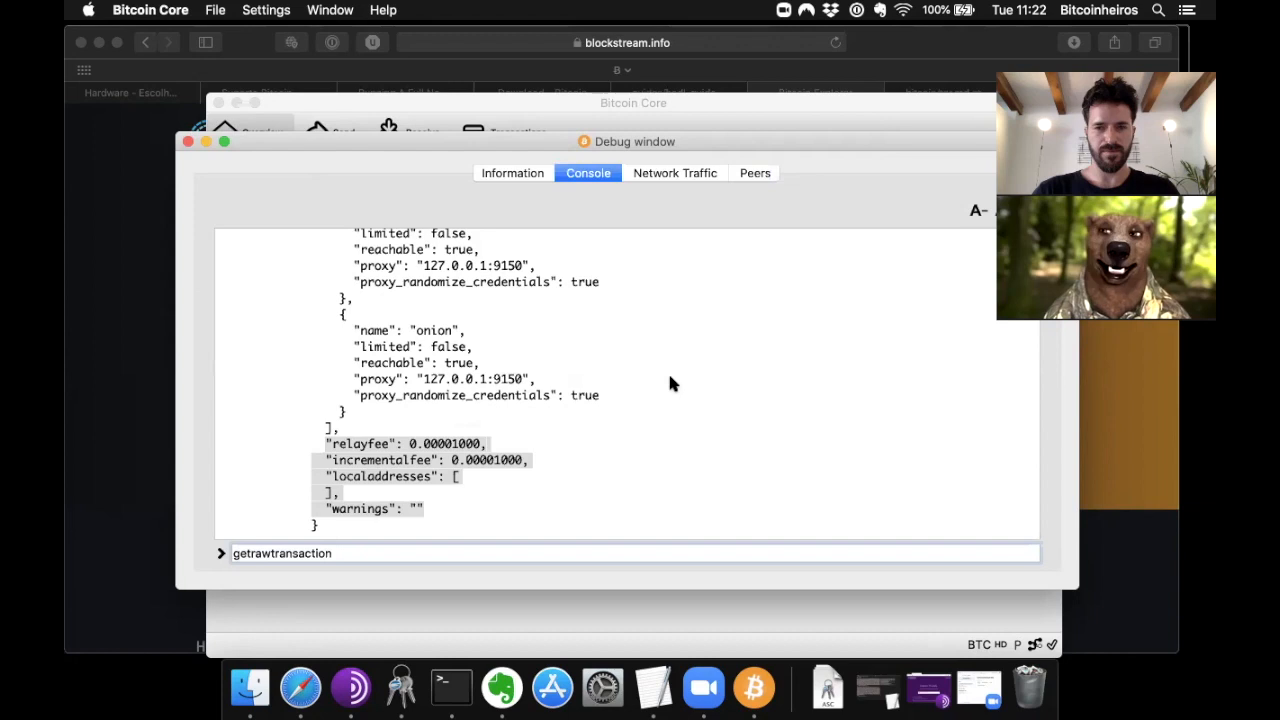
key(super+v)
key(super+z)
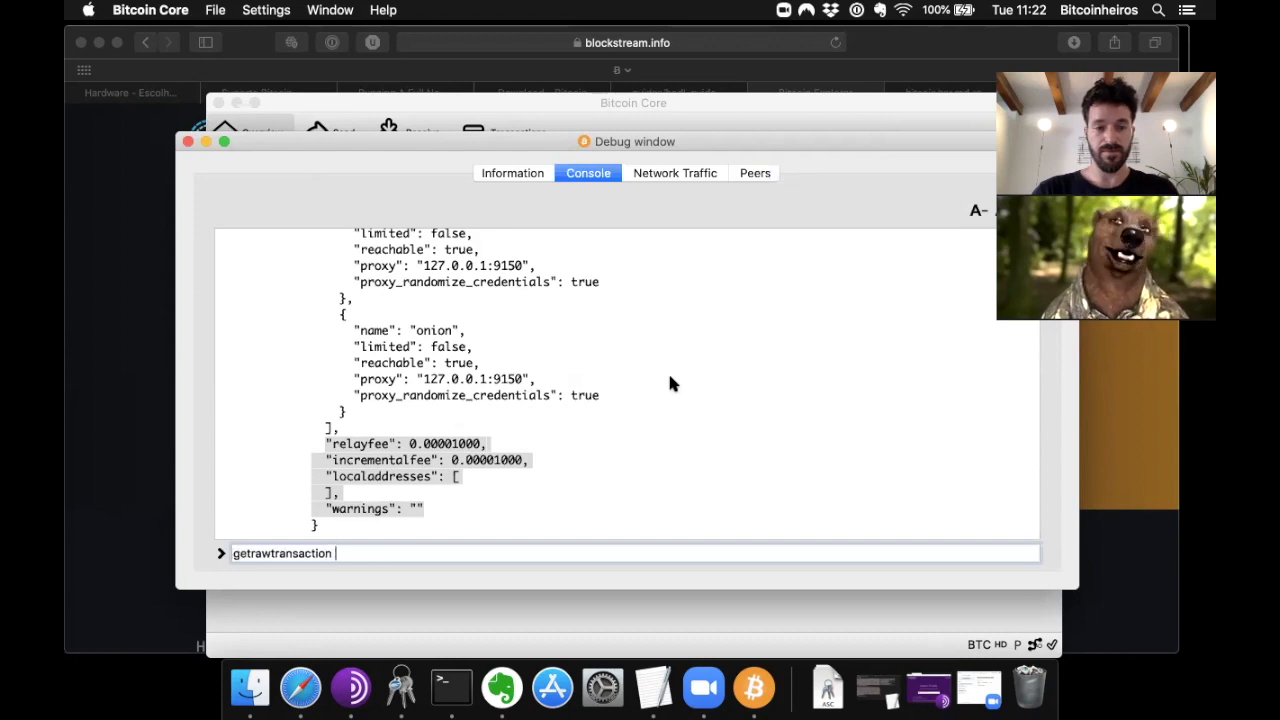
Switch to the Blockstream explorer in Safari and open block 586639 from the latest blocks list
click(967, 92)
click(967, 92)
click(850, 92)
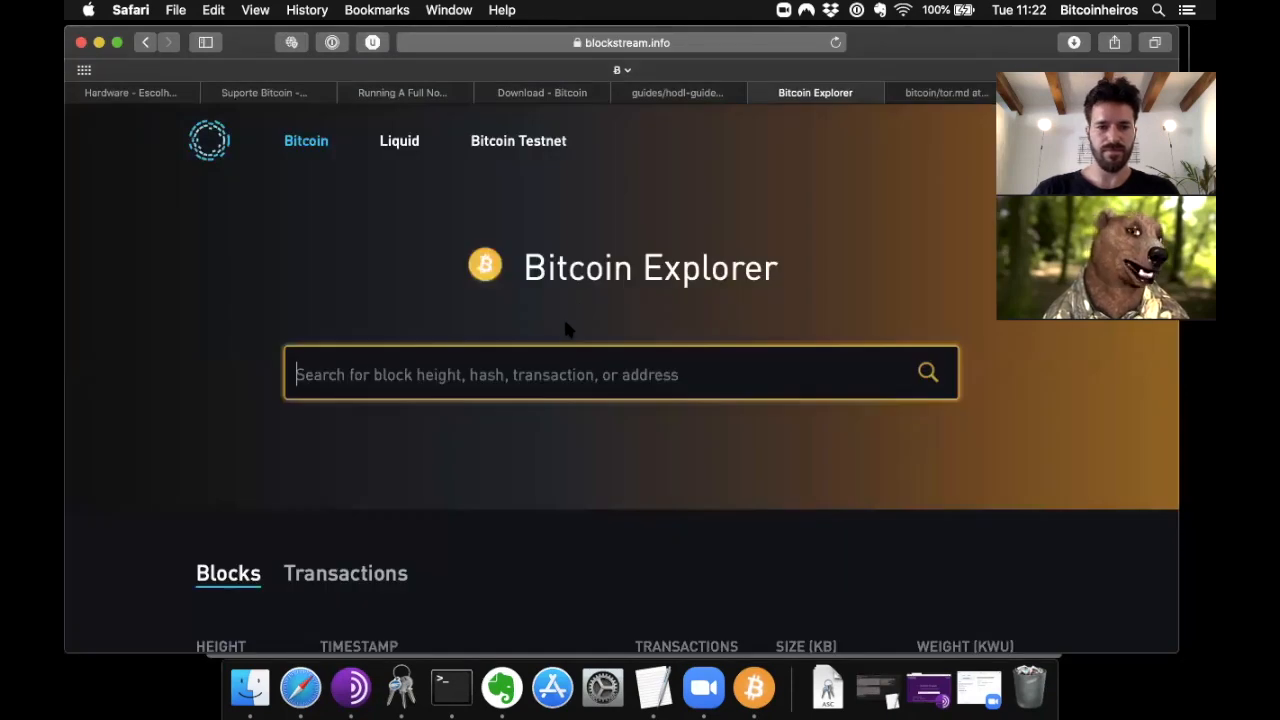
scroll(523, 460, down, 2)
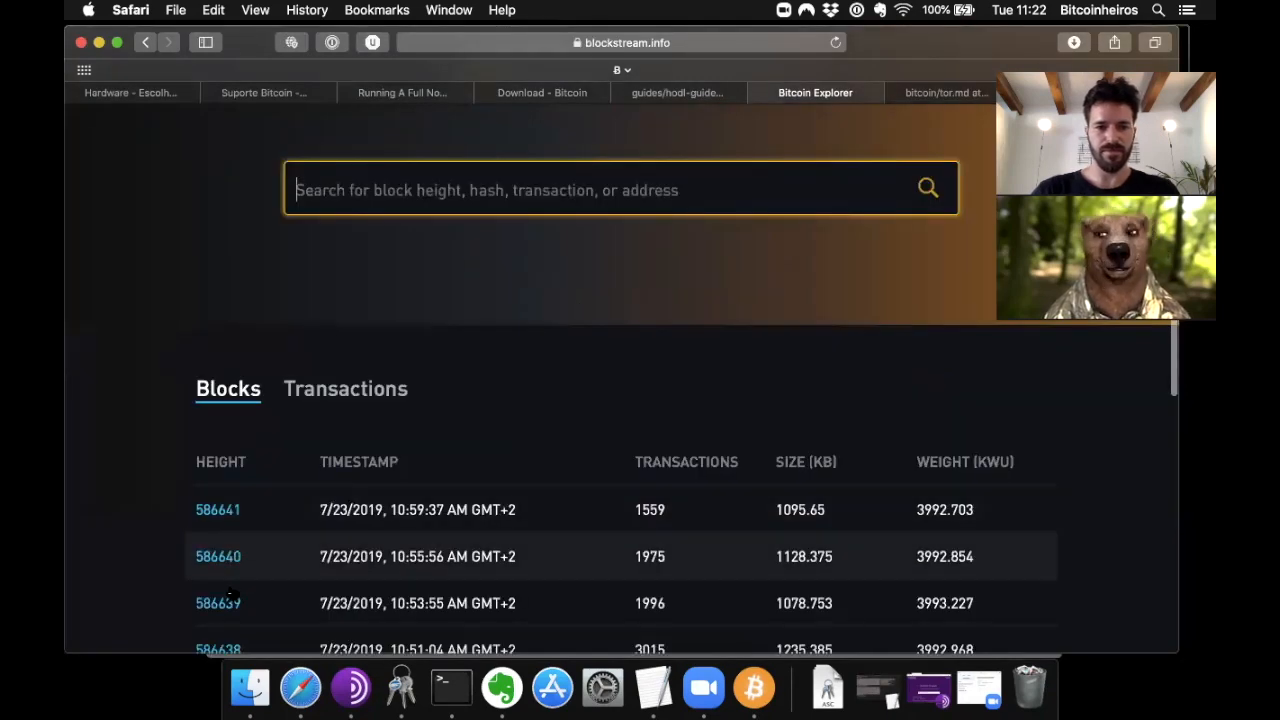
click(658, 603)
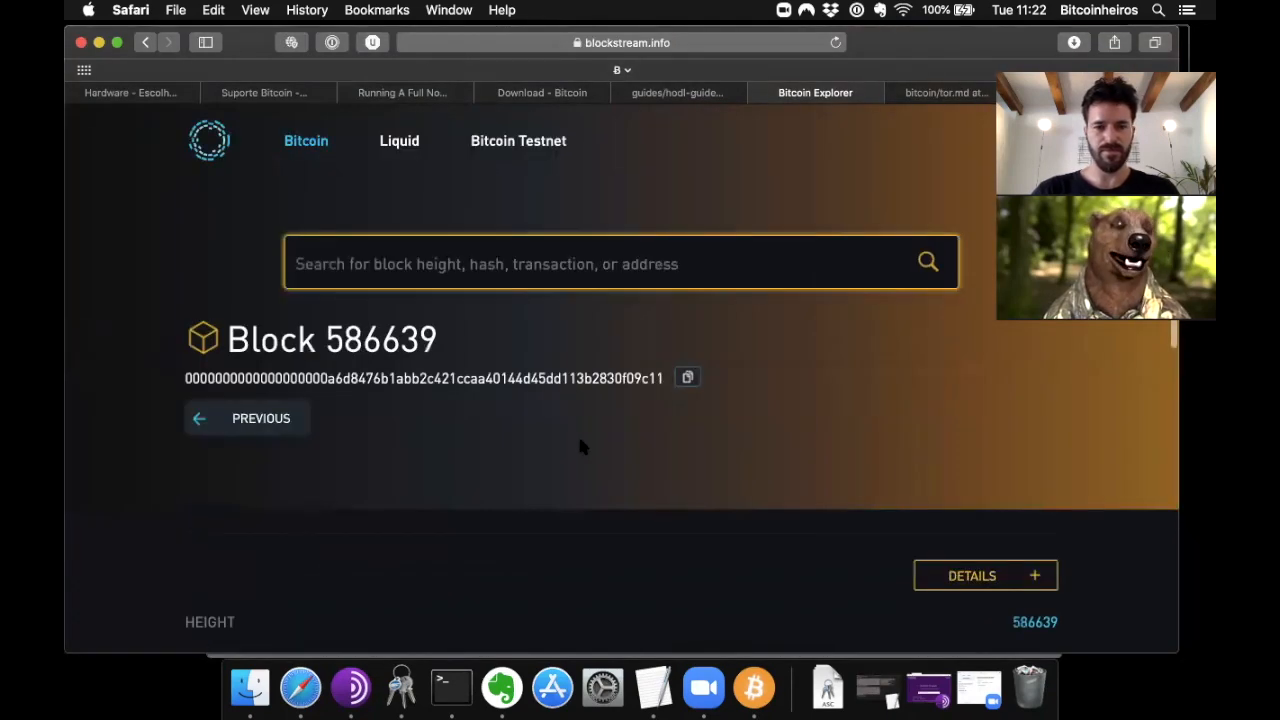
Copy the full ID of the transaction starting with dc592770d5eb from the block's transaction list
scroll(577, 440, down, 3)
scroll(577, 433, down, 10)
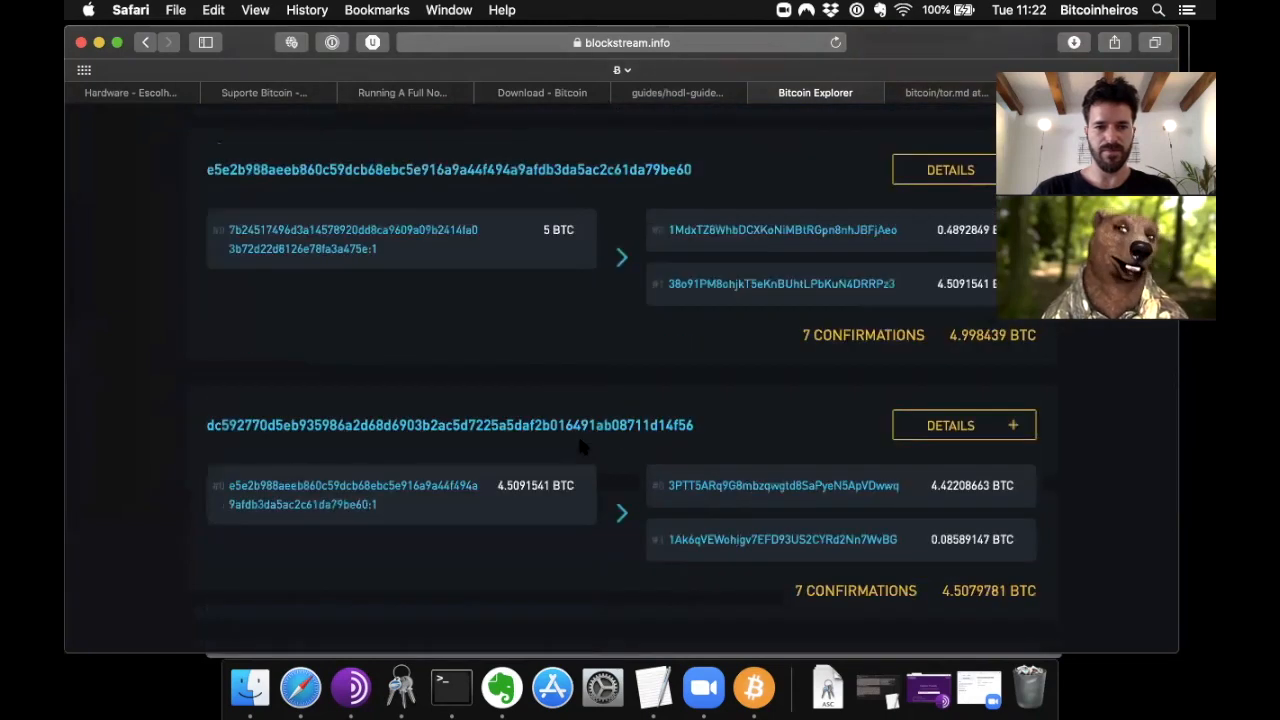
drag(696, 402, 207, 412)
key(super+c)
Switch back to the Bitcoin Core Debug window and run getrawtransaction with the copied transaction ID
key(ctrl+Up)
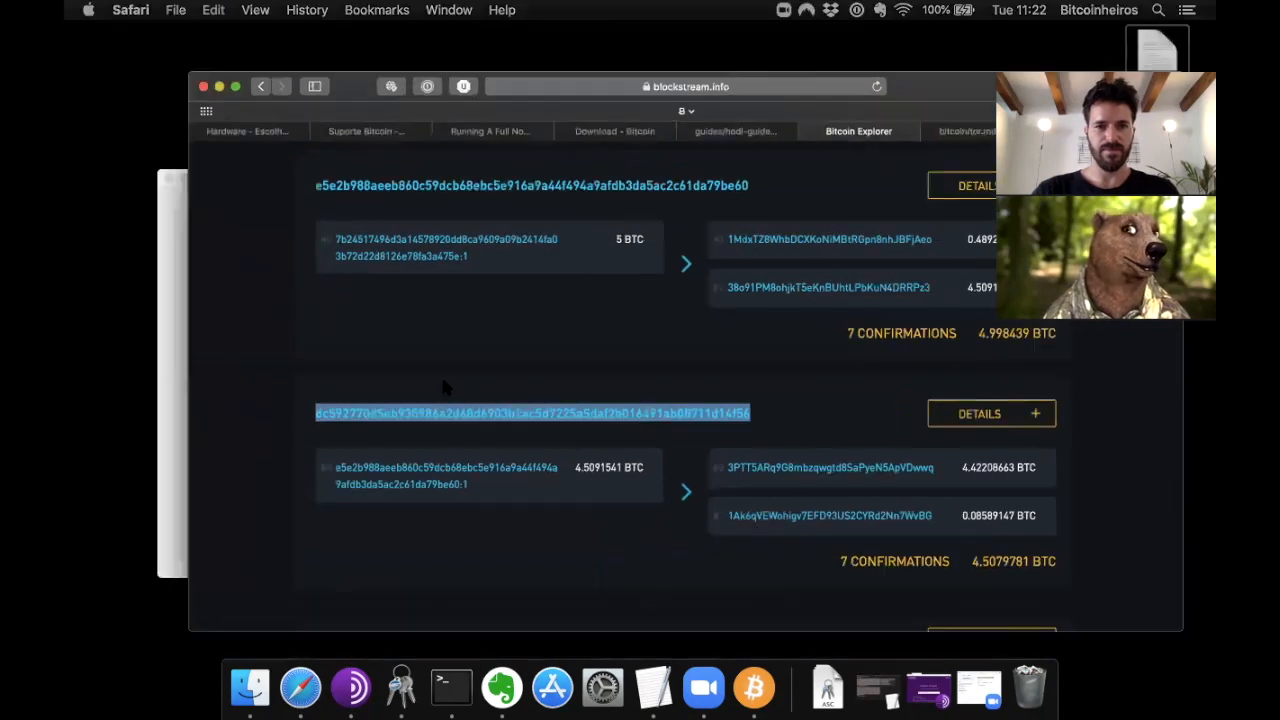
click(400, 522)
key(super+v)
key(Return)
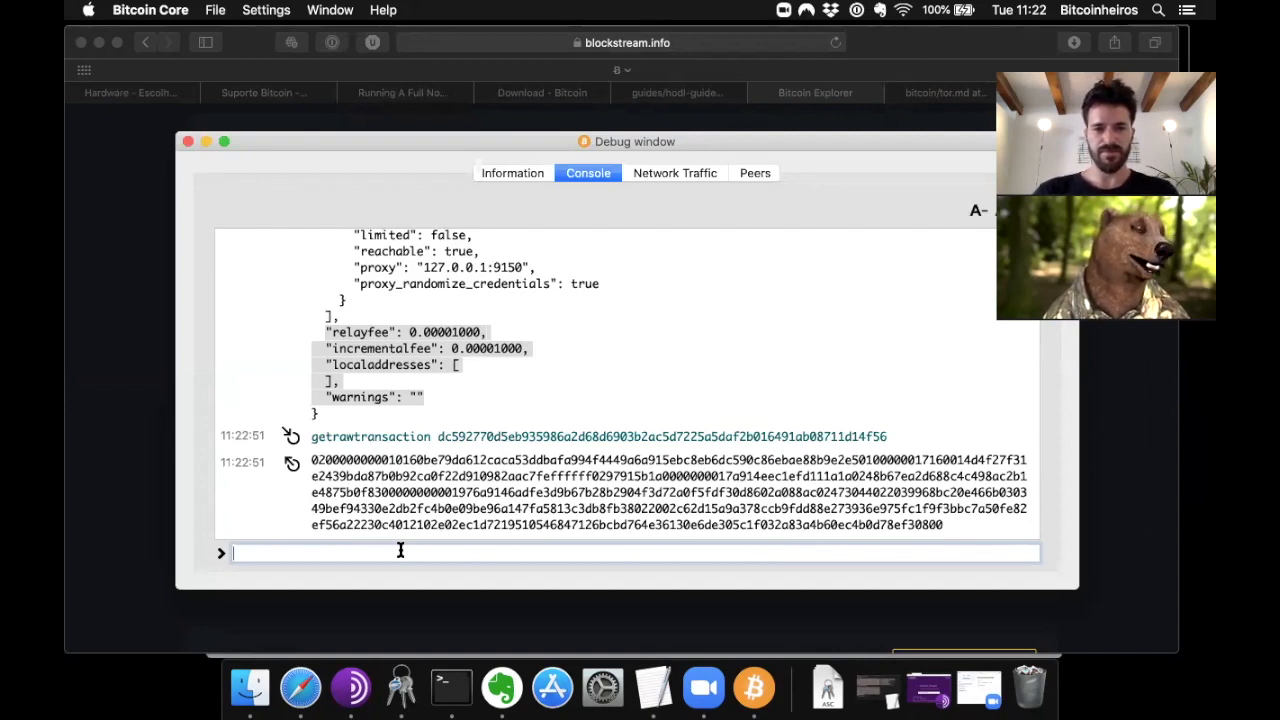
Rerun getrawtransaction for the same transaction ID with the argument true, and highlight the output's blockhash through blocktime fields
key(Up)
click(333, 553)
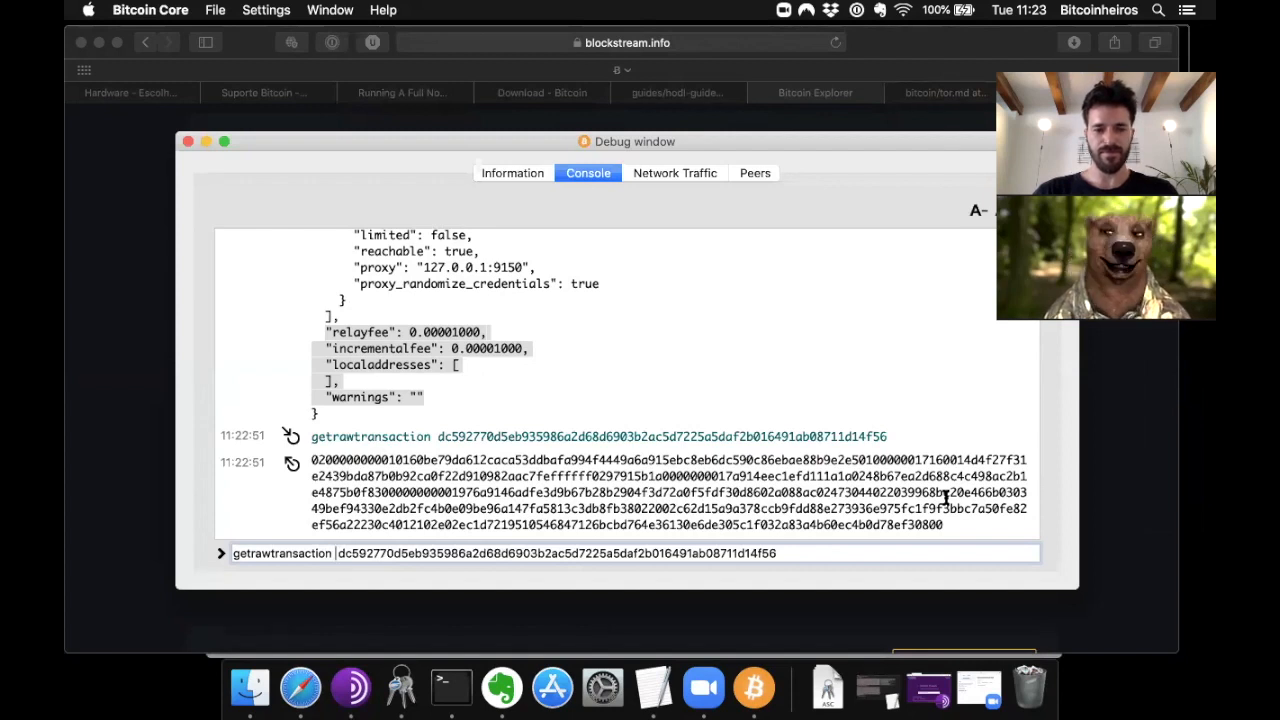
click(911, 553)
text(true)
key(Return)
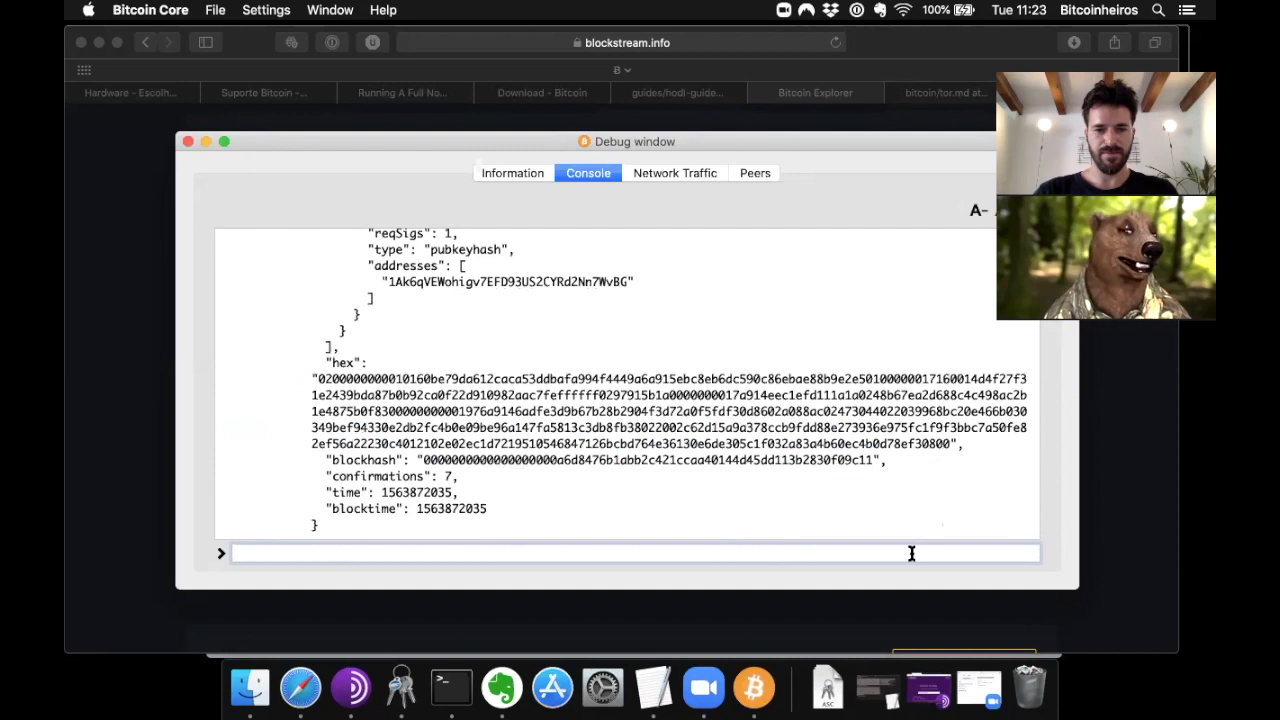
drag(326, 460, 555, 509)
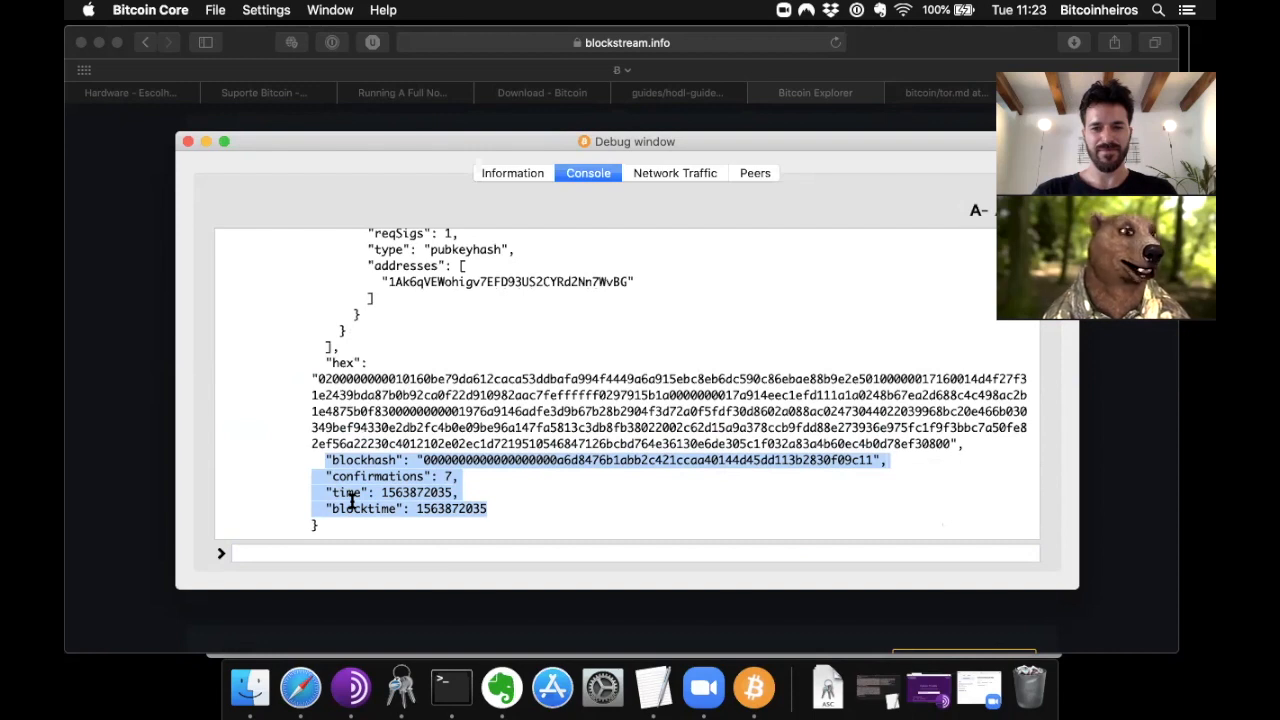
Examine the start of the decoded transaction, highlighting its txid, hash, size, vsize and locktime fields
scroll(360, 490, up, 5)
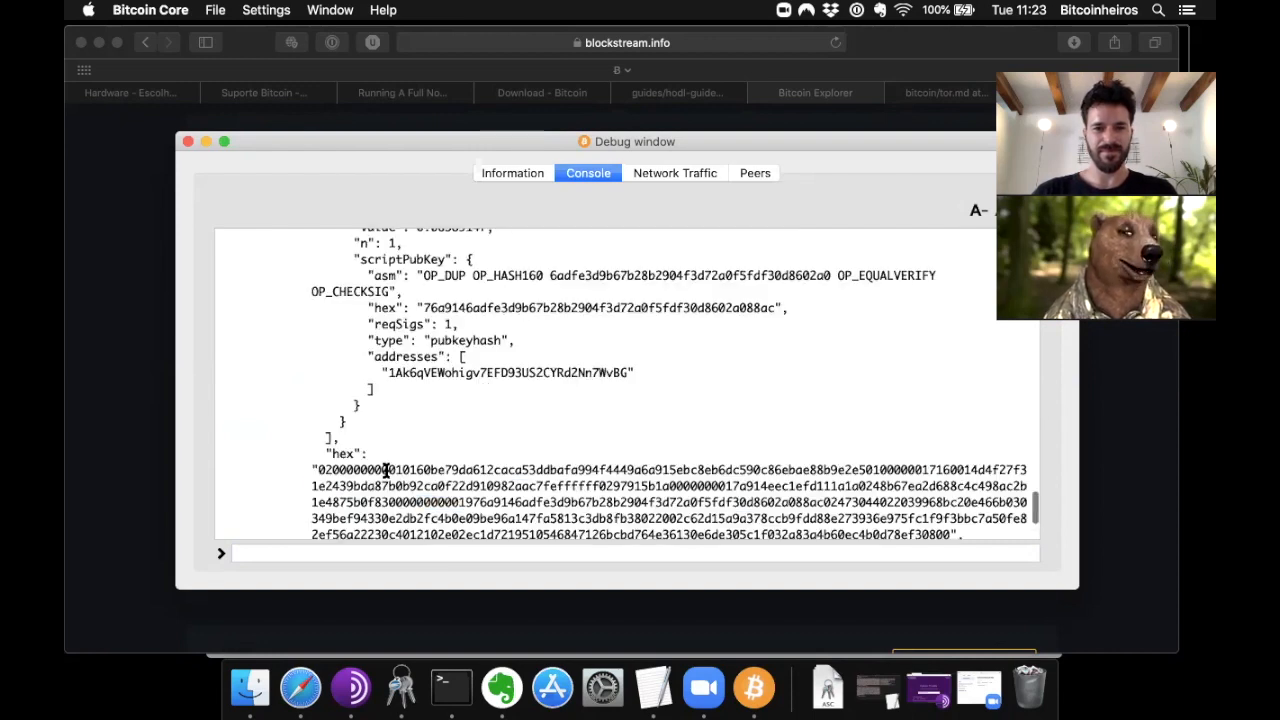
scroll(385, 471, up, 10)
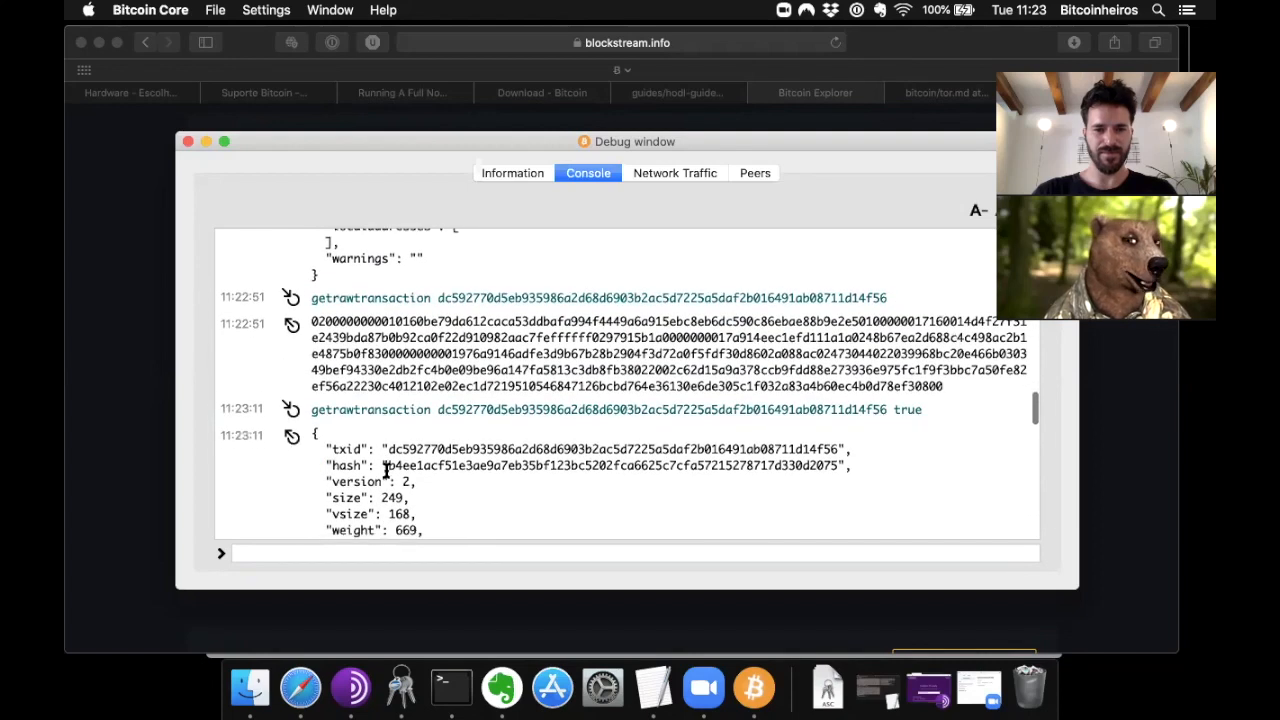
scroll(385, 471, down, 5)
scroll(385, 471, down, 1)
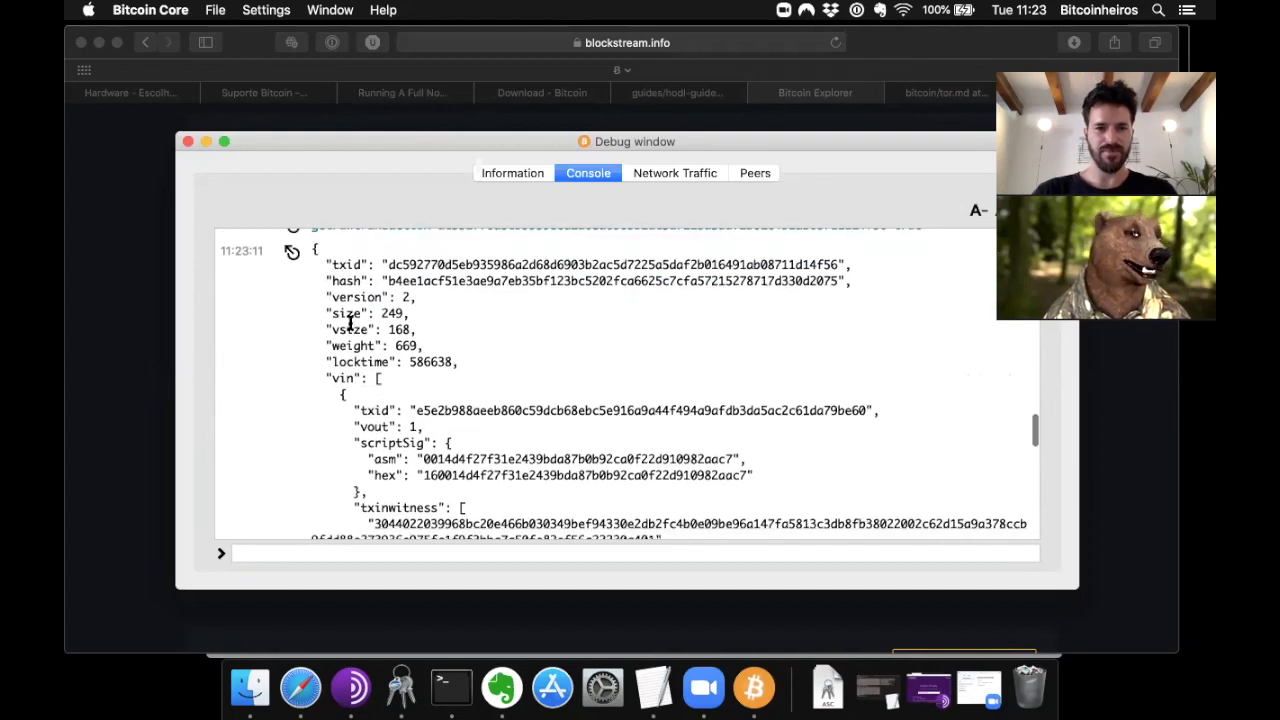
scroll(350, 322, down, 1)
drag(327, 243, 846, 245)
drag(330, 260, 871, 294)
drag(338, 328, 423, 326)
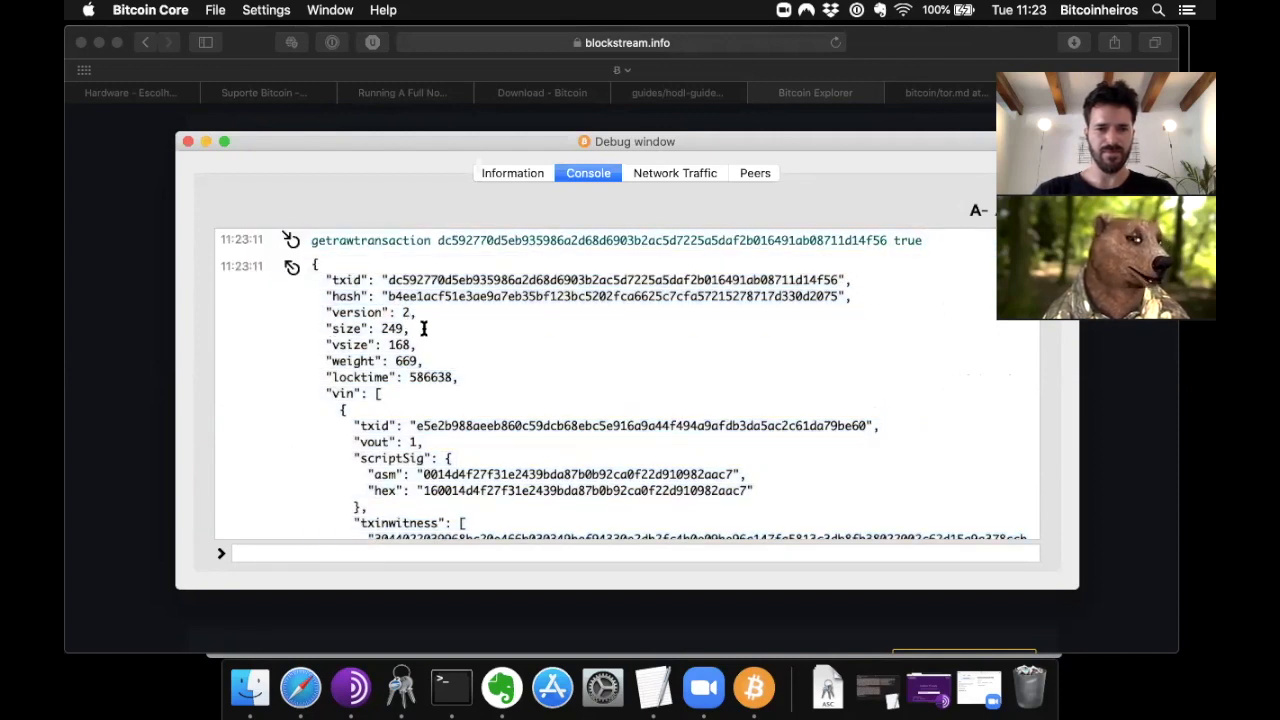
drag(331, 349, 418, 346)
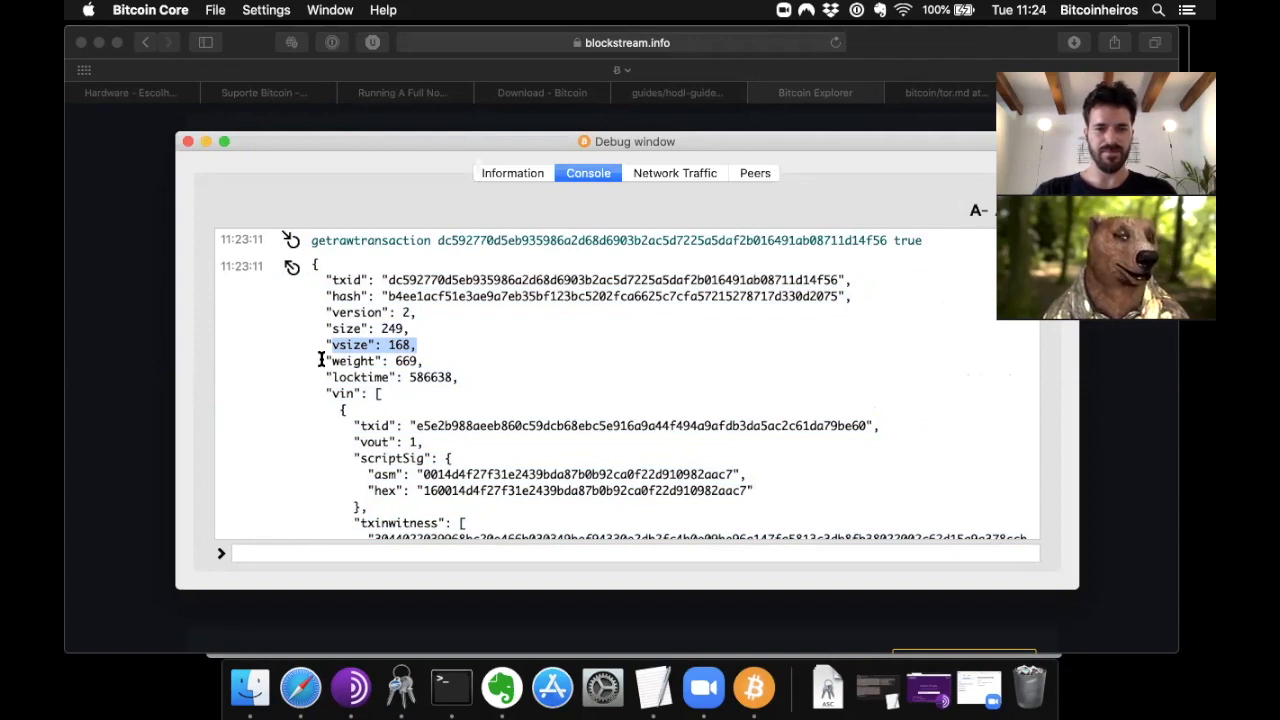
drag(327, 375, 492, 376)
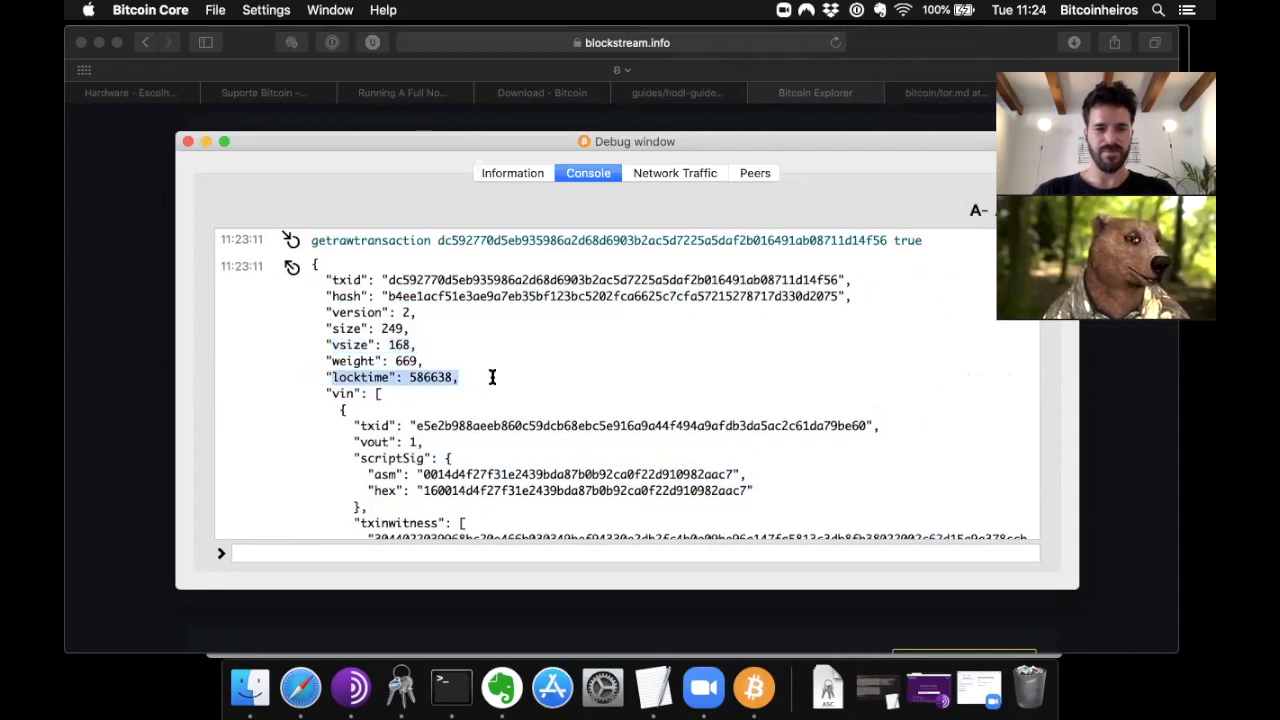
Review the decoded transaction's inputs, output values, scripts and addresses through the end of the output
scroll(433, 425, down, 5)
scroll(433, 425, down, 5)
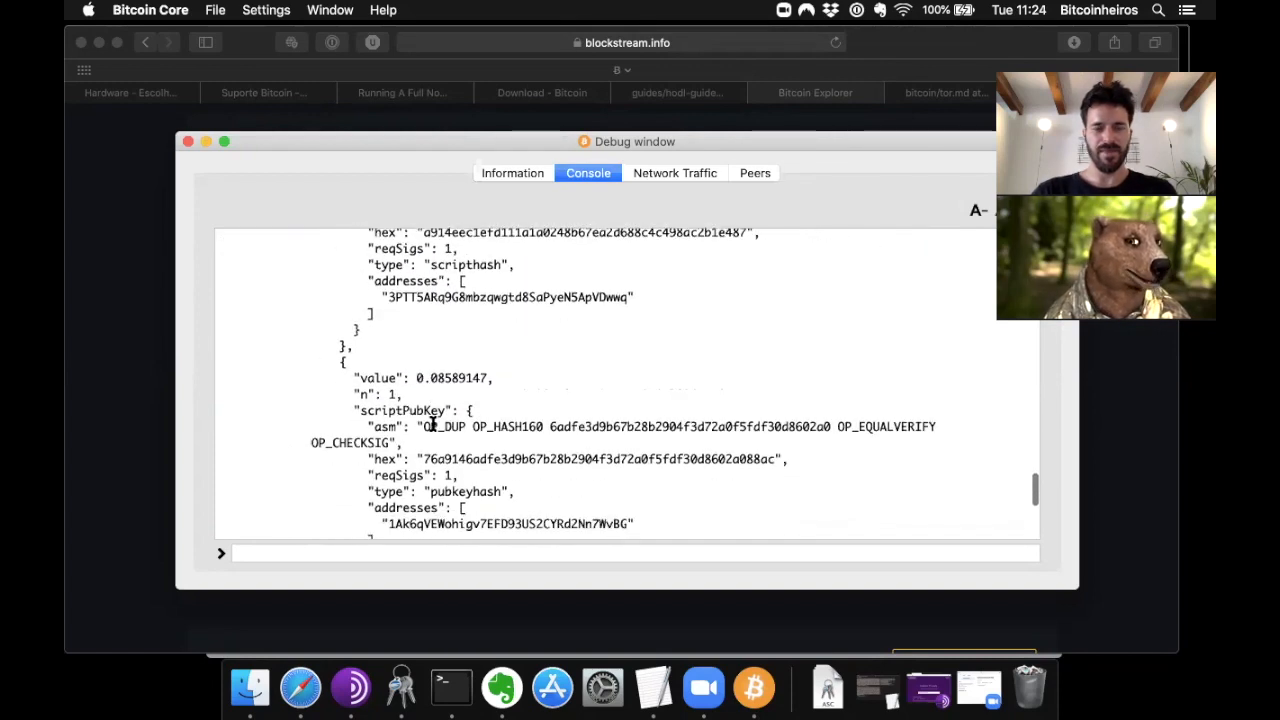
scroll(433, 425, down, 3)
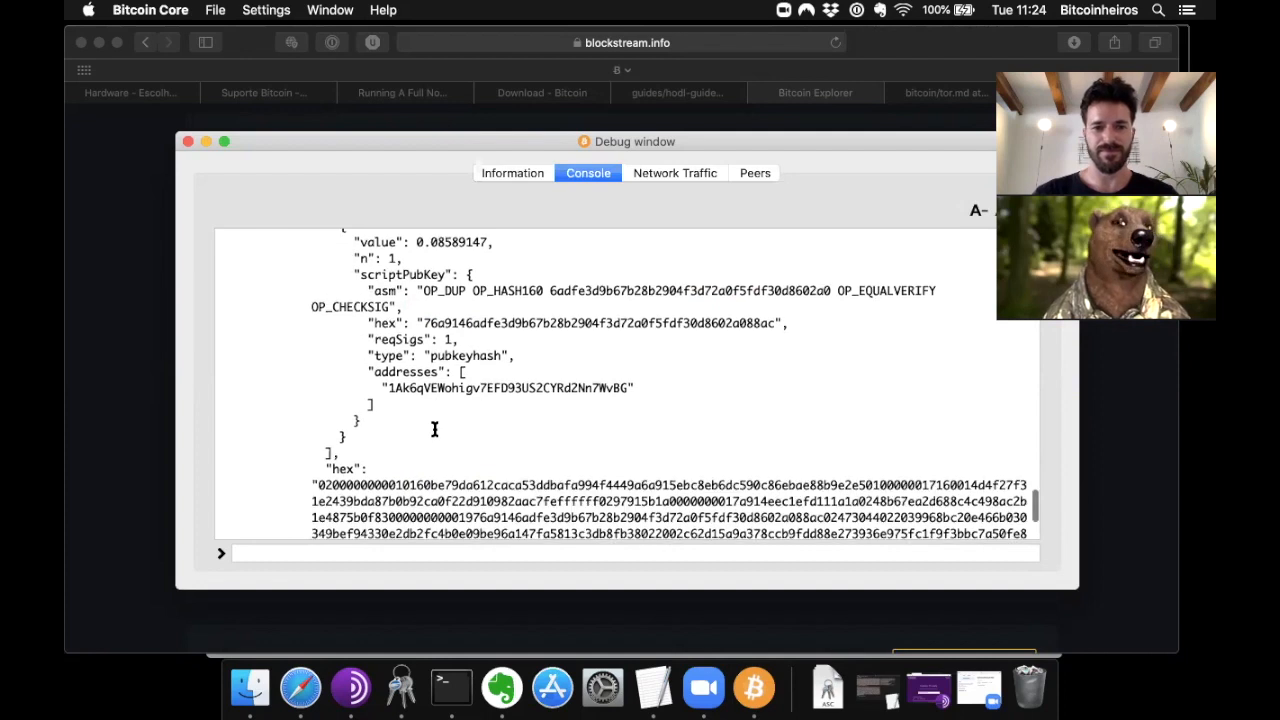
scroll(434, 429, down, 3)
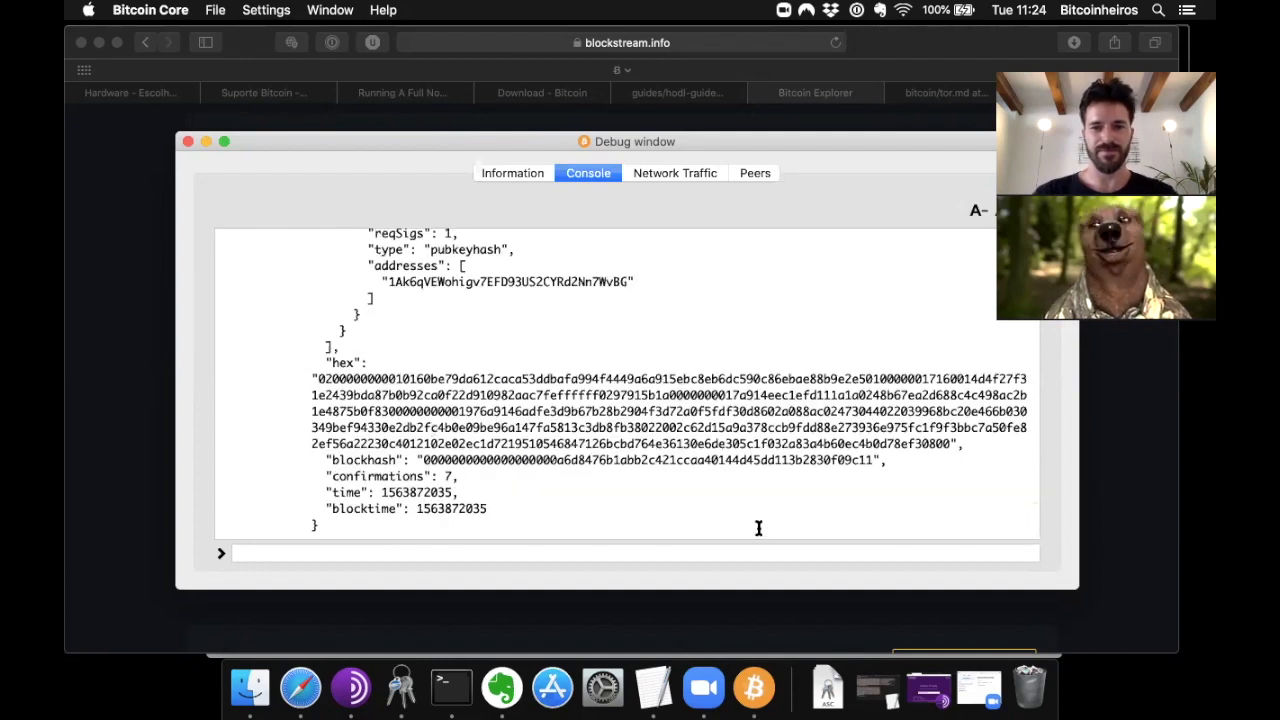